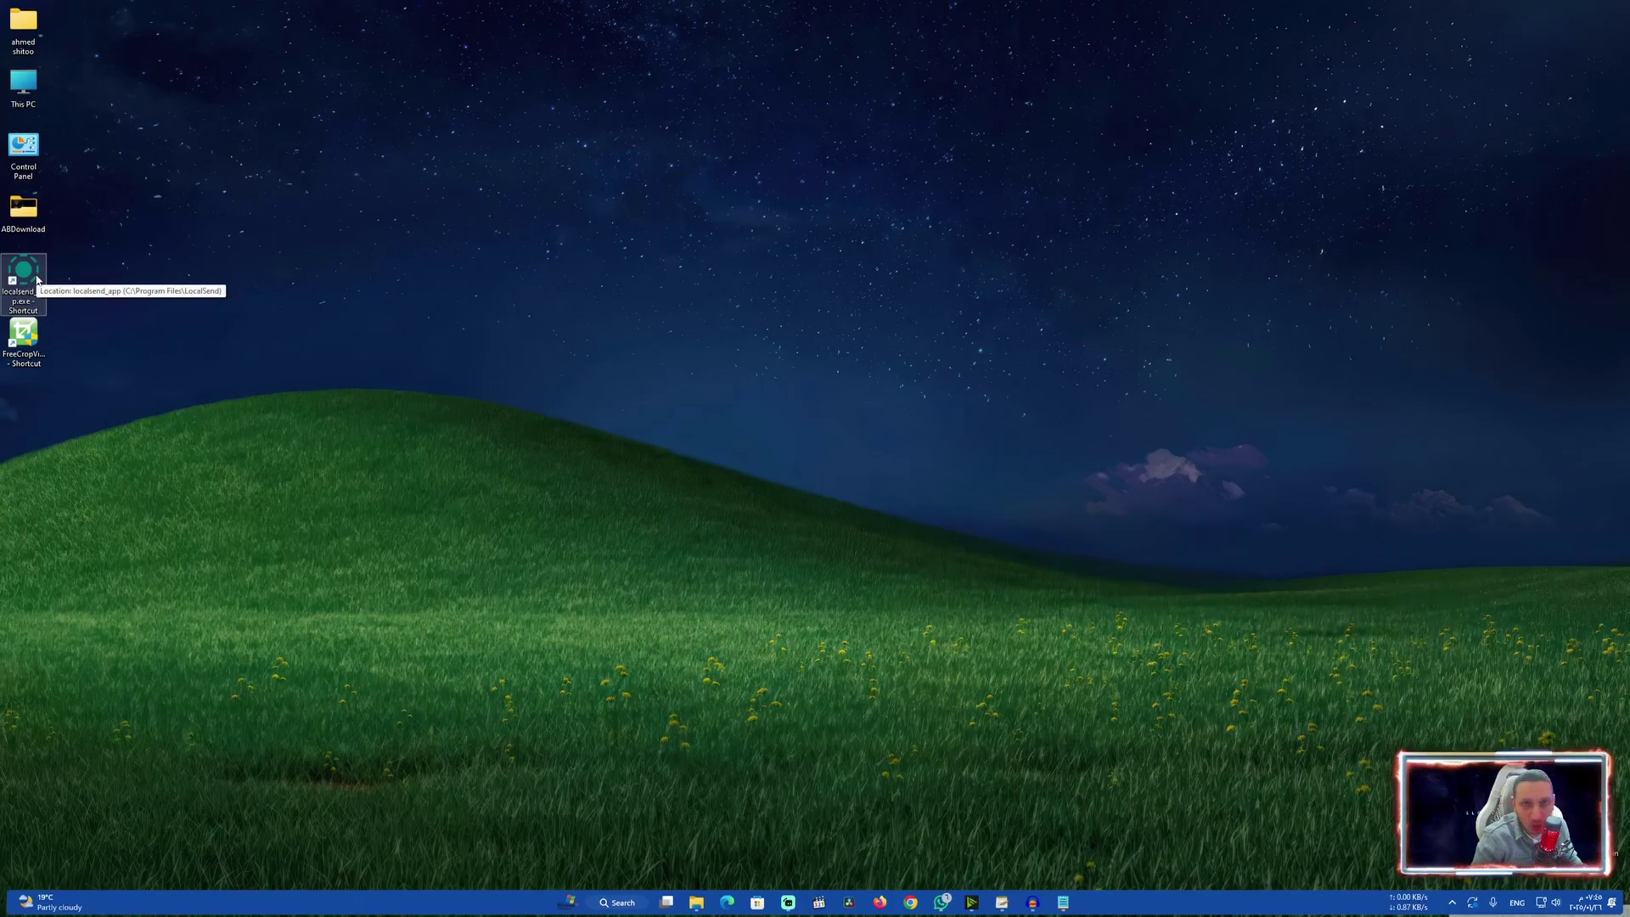
Open the file location of the localsend_app shortcut on the desktop, display the folder's full path, and minimize the folder window
double_click(23, 272)
right_click(23, 272)
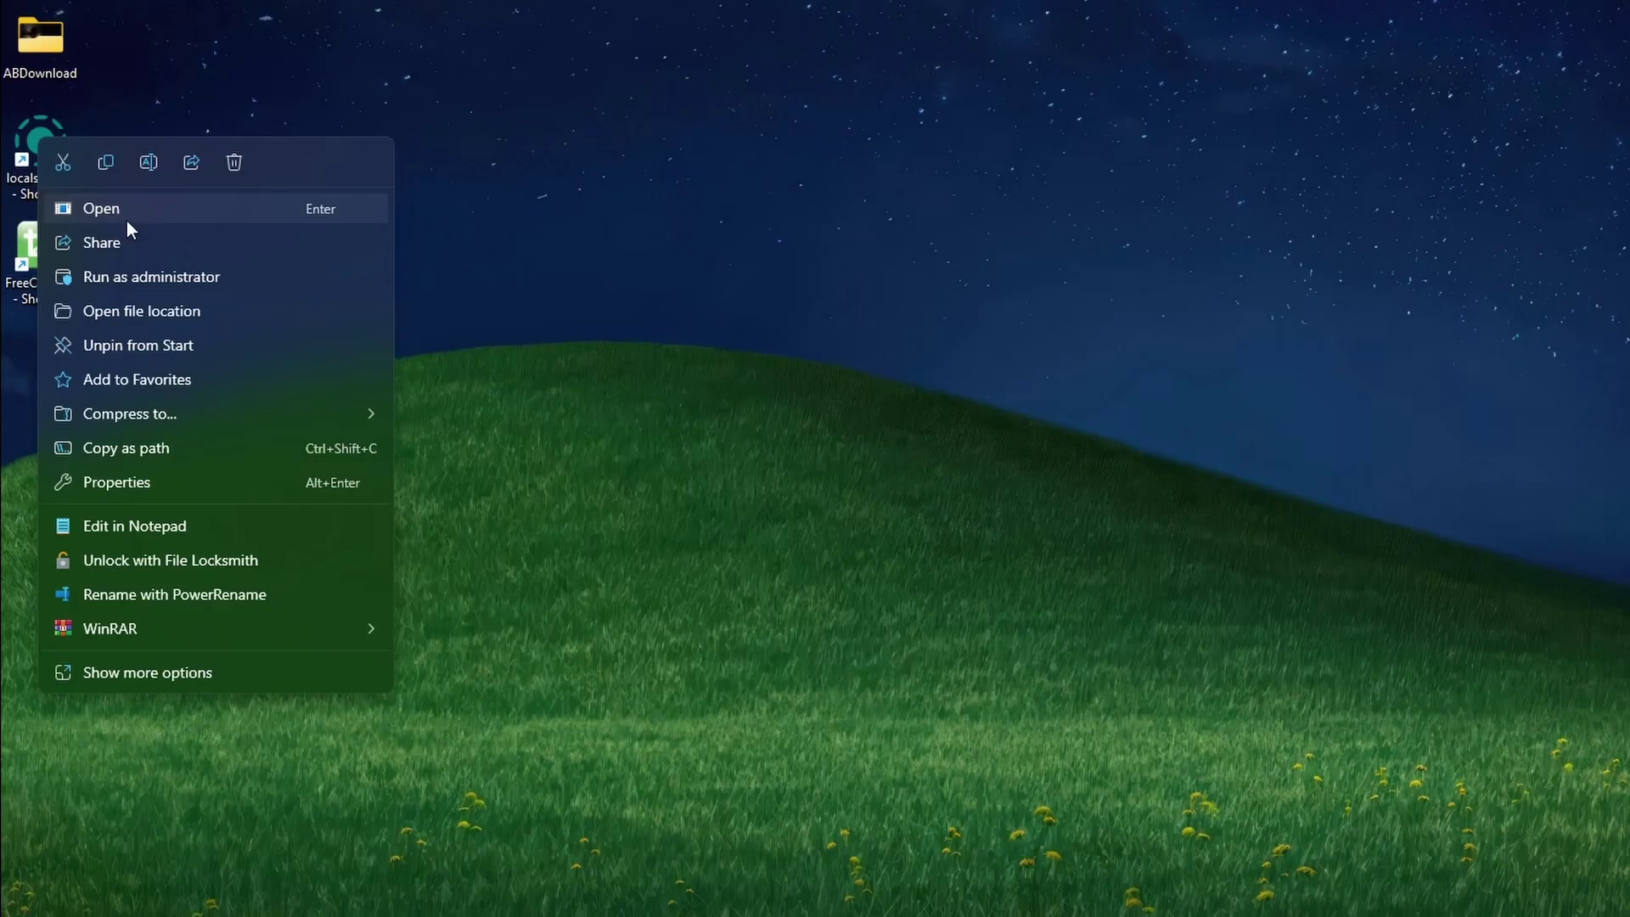
click(104, 374)
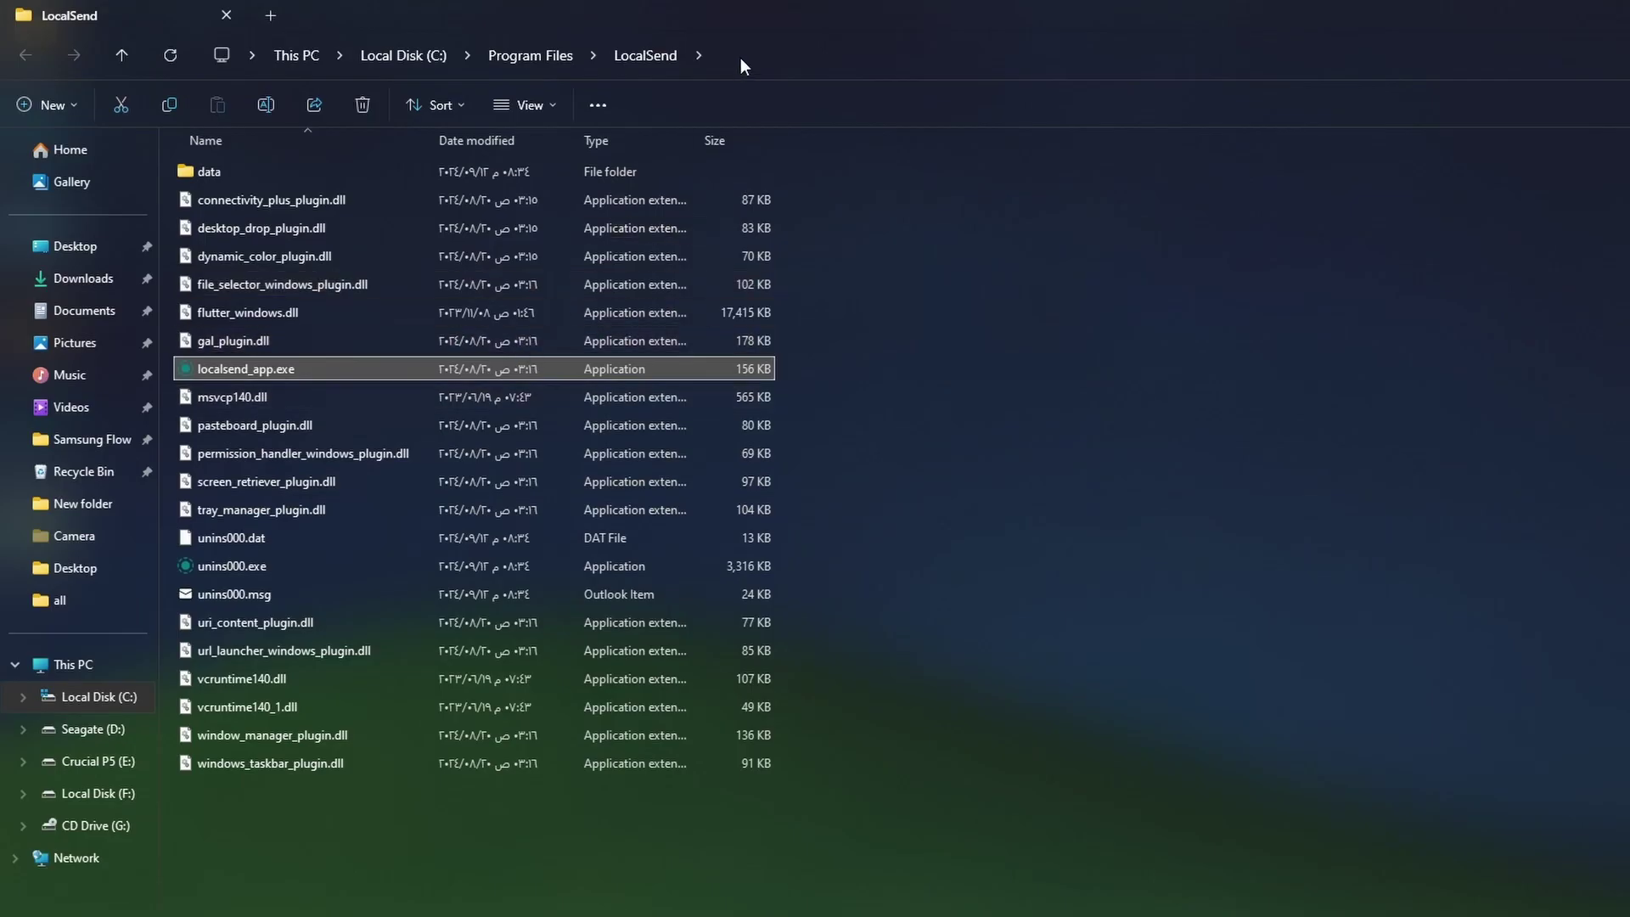
click(740, 59)
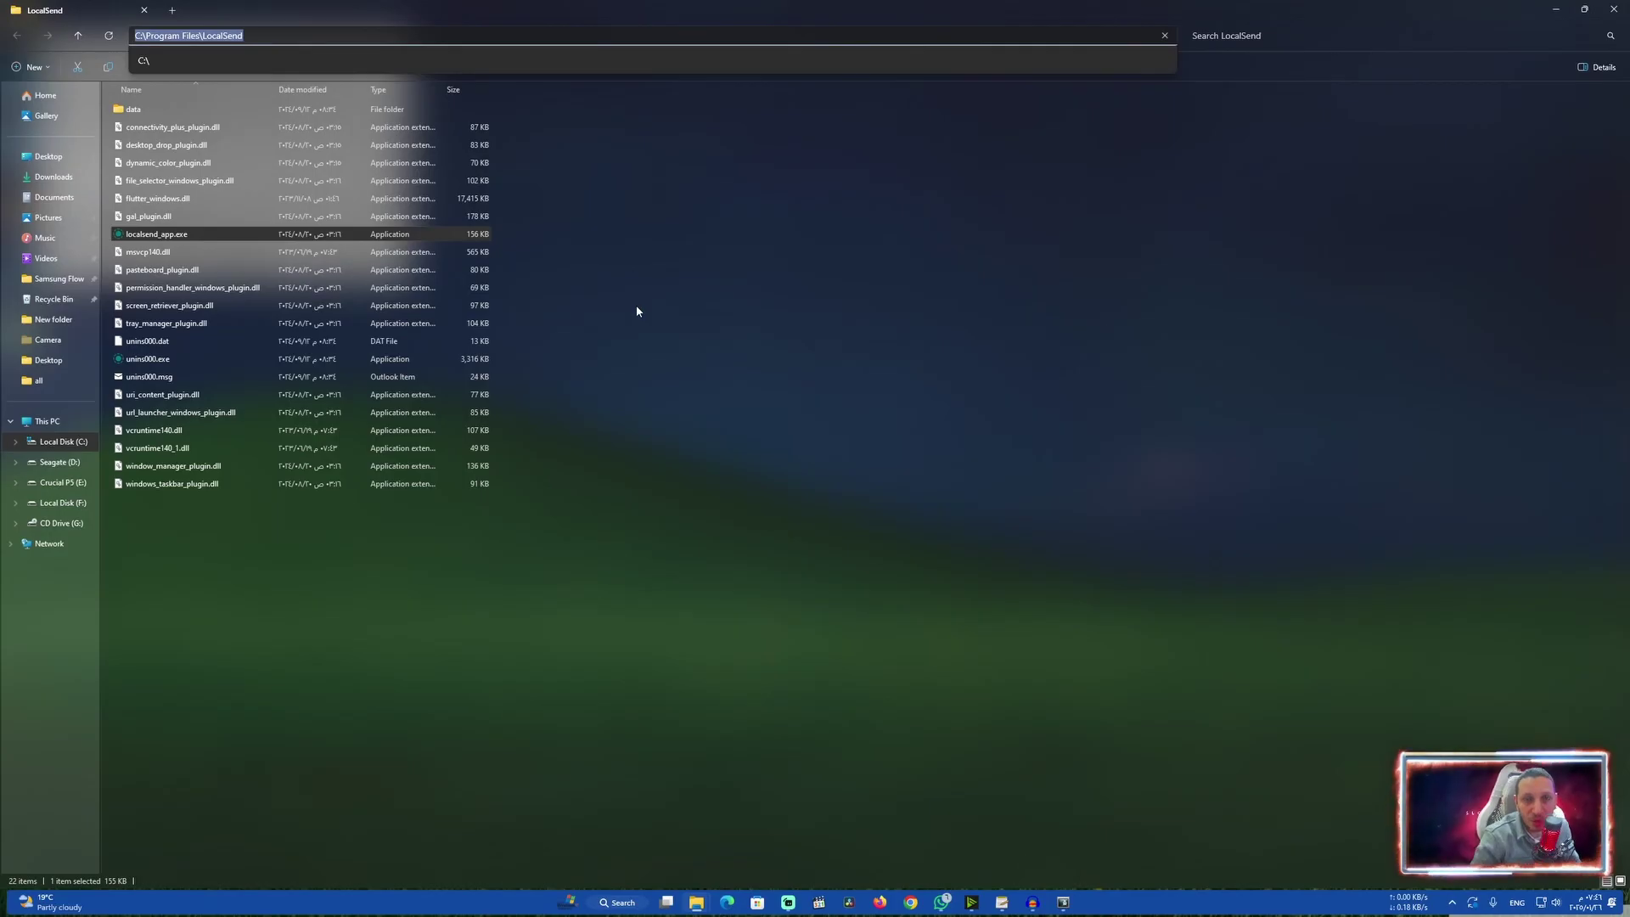
key(Escape)
click(1557, 9)
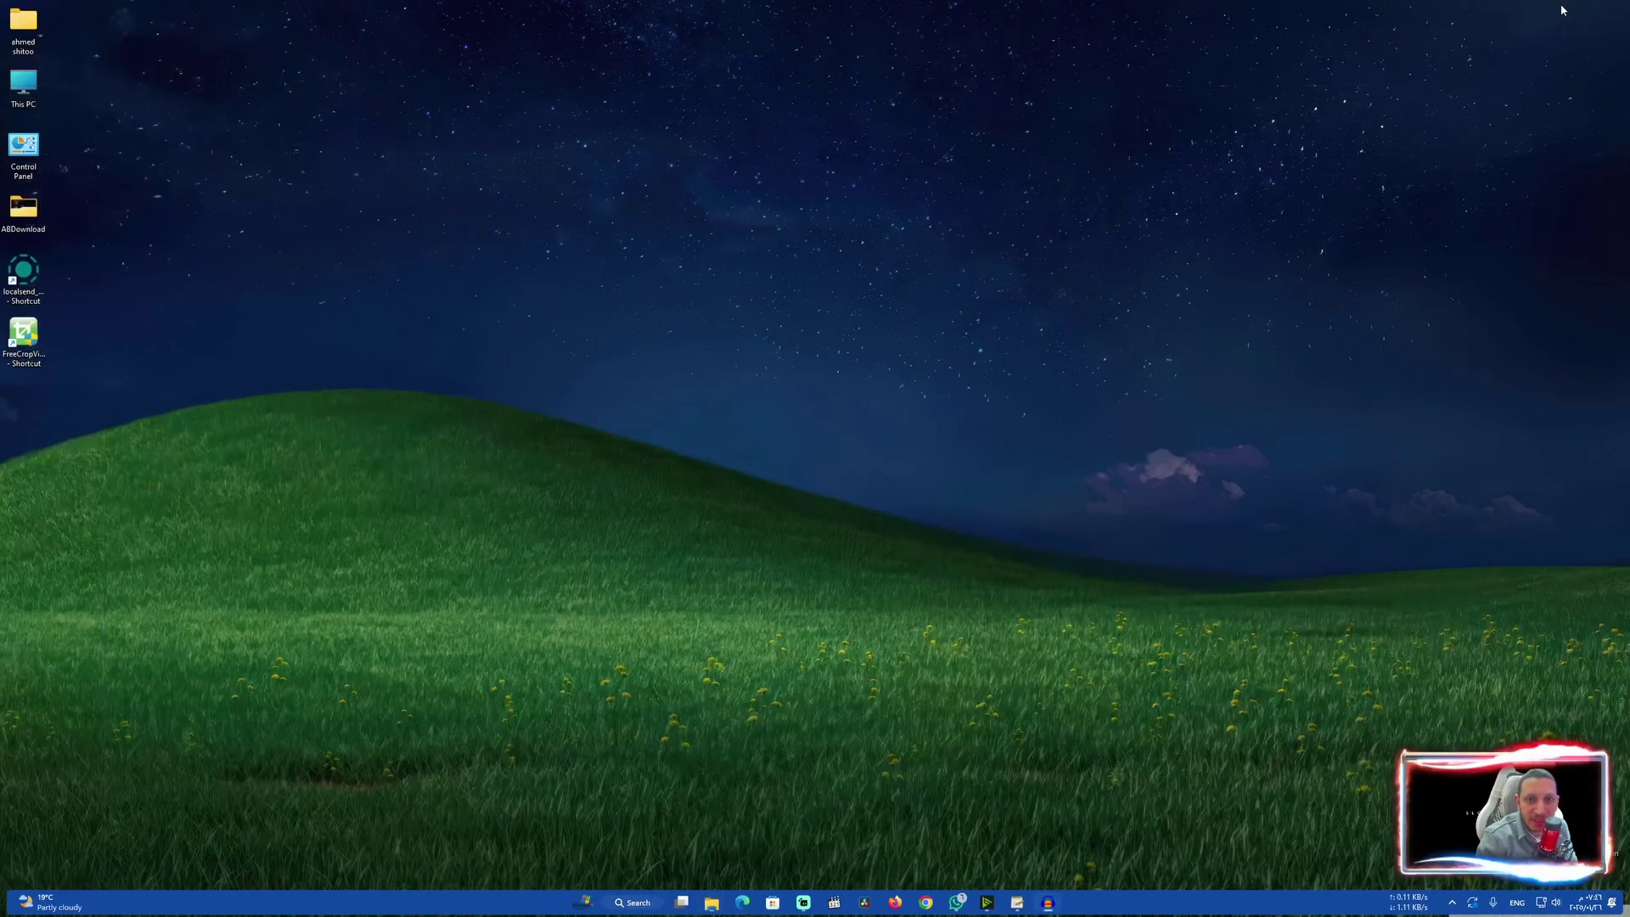
Create a text document on the desktop and enter the line start c:\"Program Files"\WinRAR\WinRAR.exe in it
right_click(837, 103)
mouse_move(920, 206)
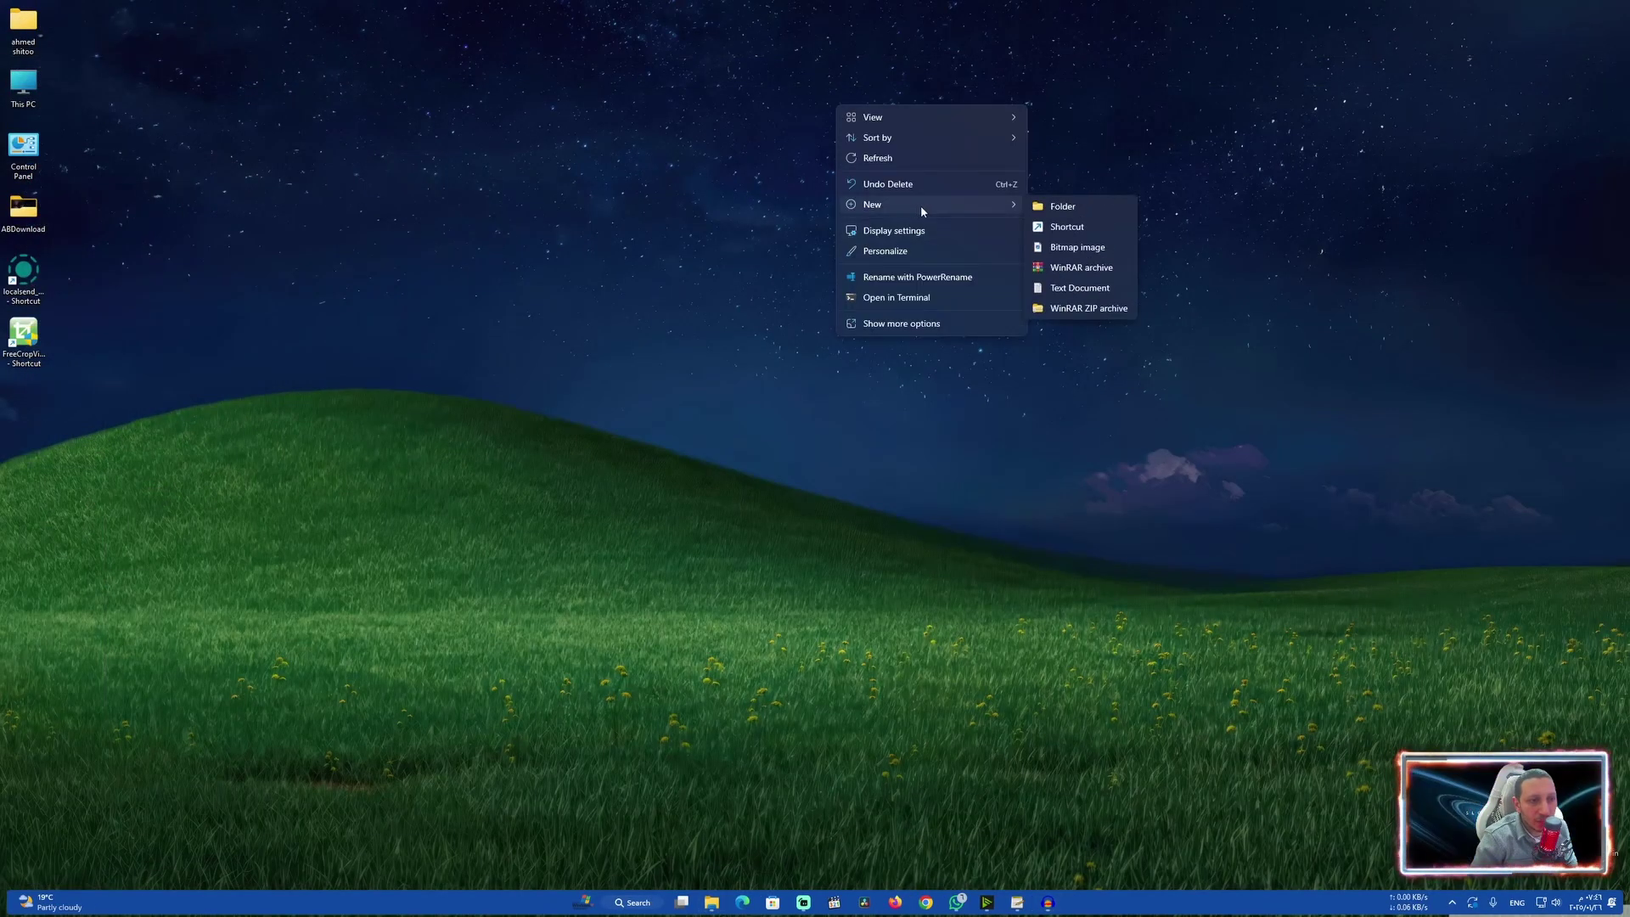
click(1078, 288)
click(836, 157)
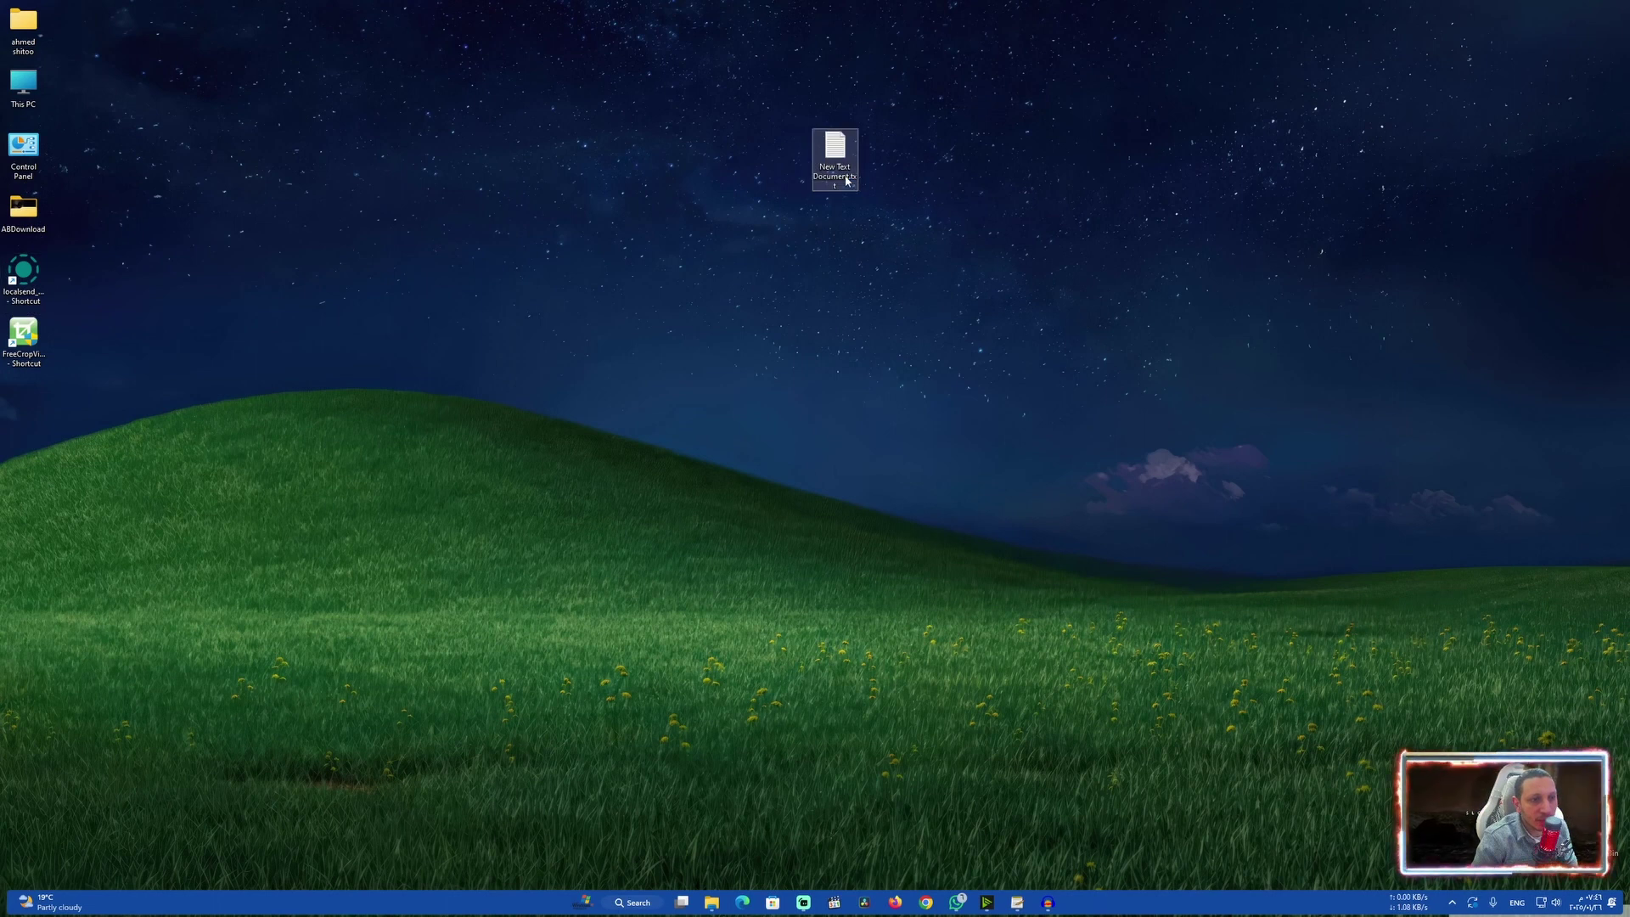
double_click(847, 179)
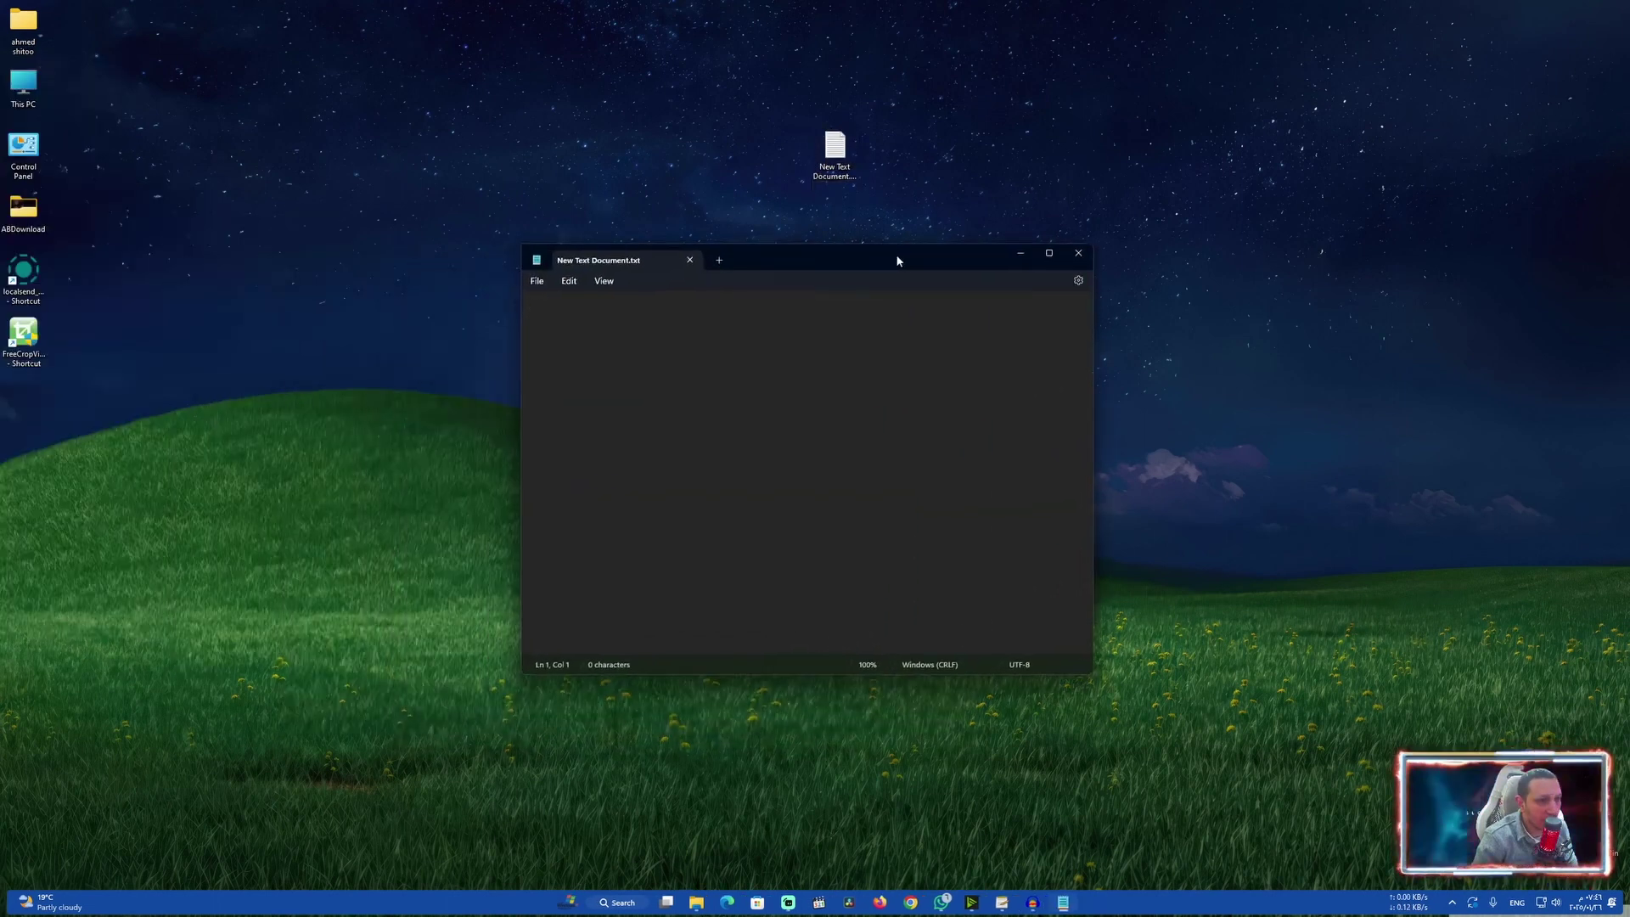
text(start c:\"Program Files"\WinRAR\WinRAR.exe)
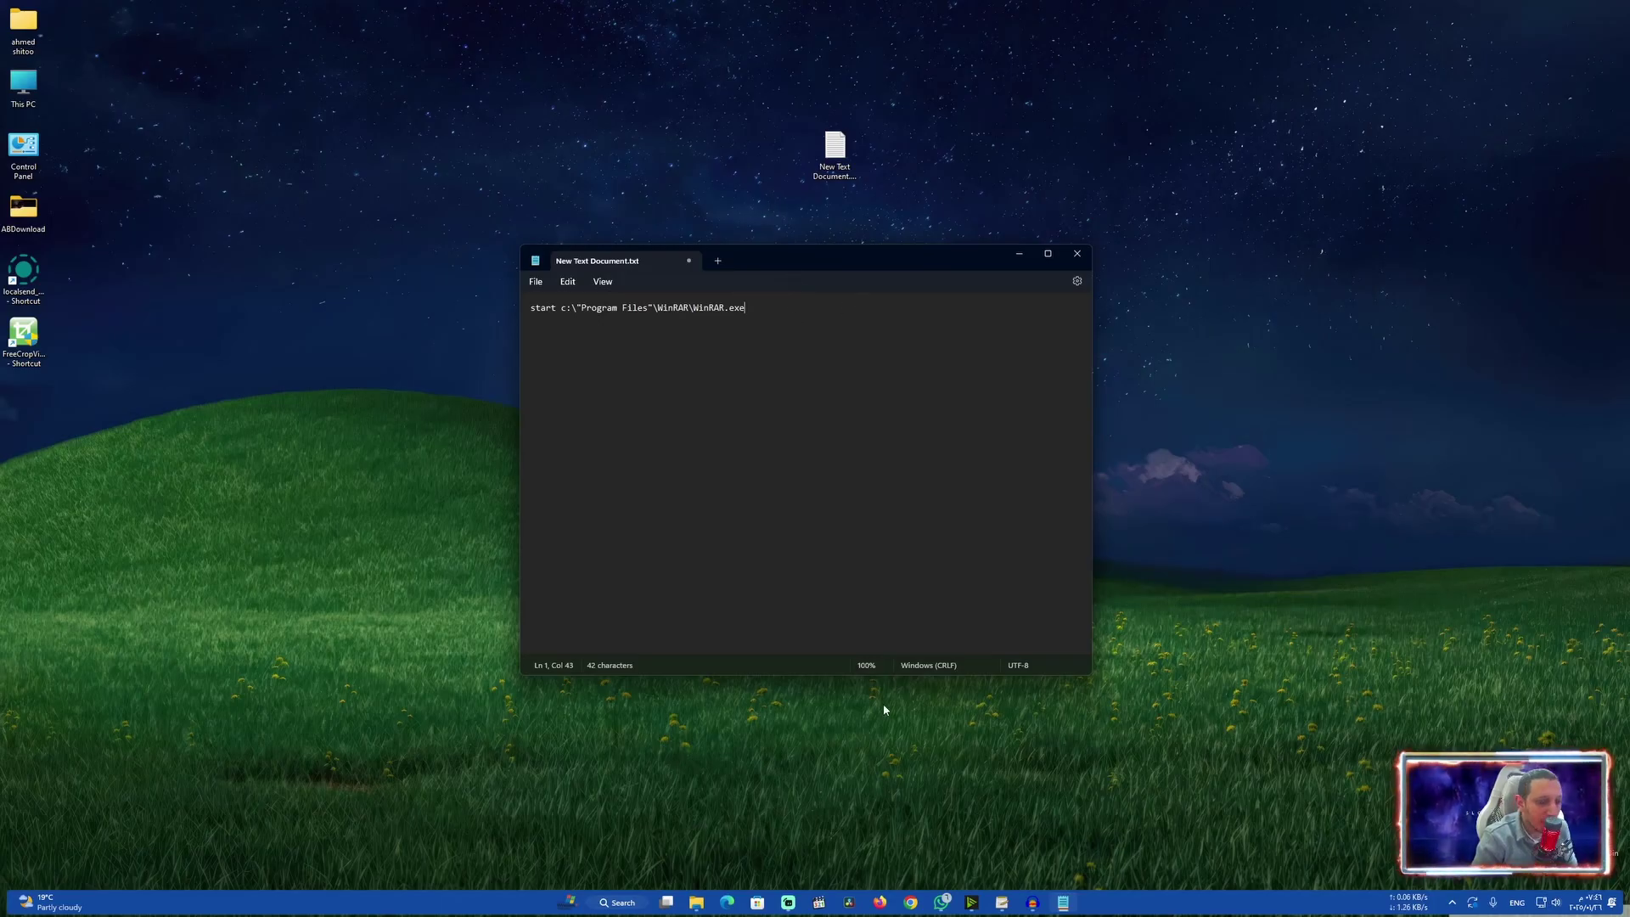
Replace the WinRAR folder name in the command with LocalSend, copied from the program folder's path
key(alt+Tab)
click(1063, 903)
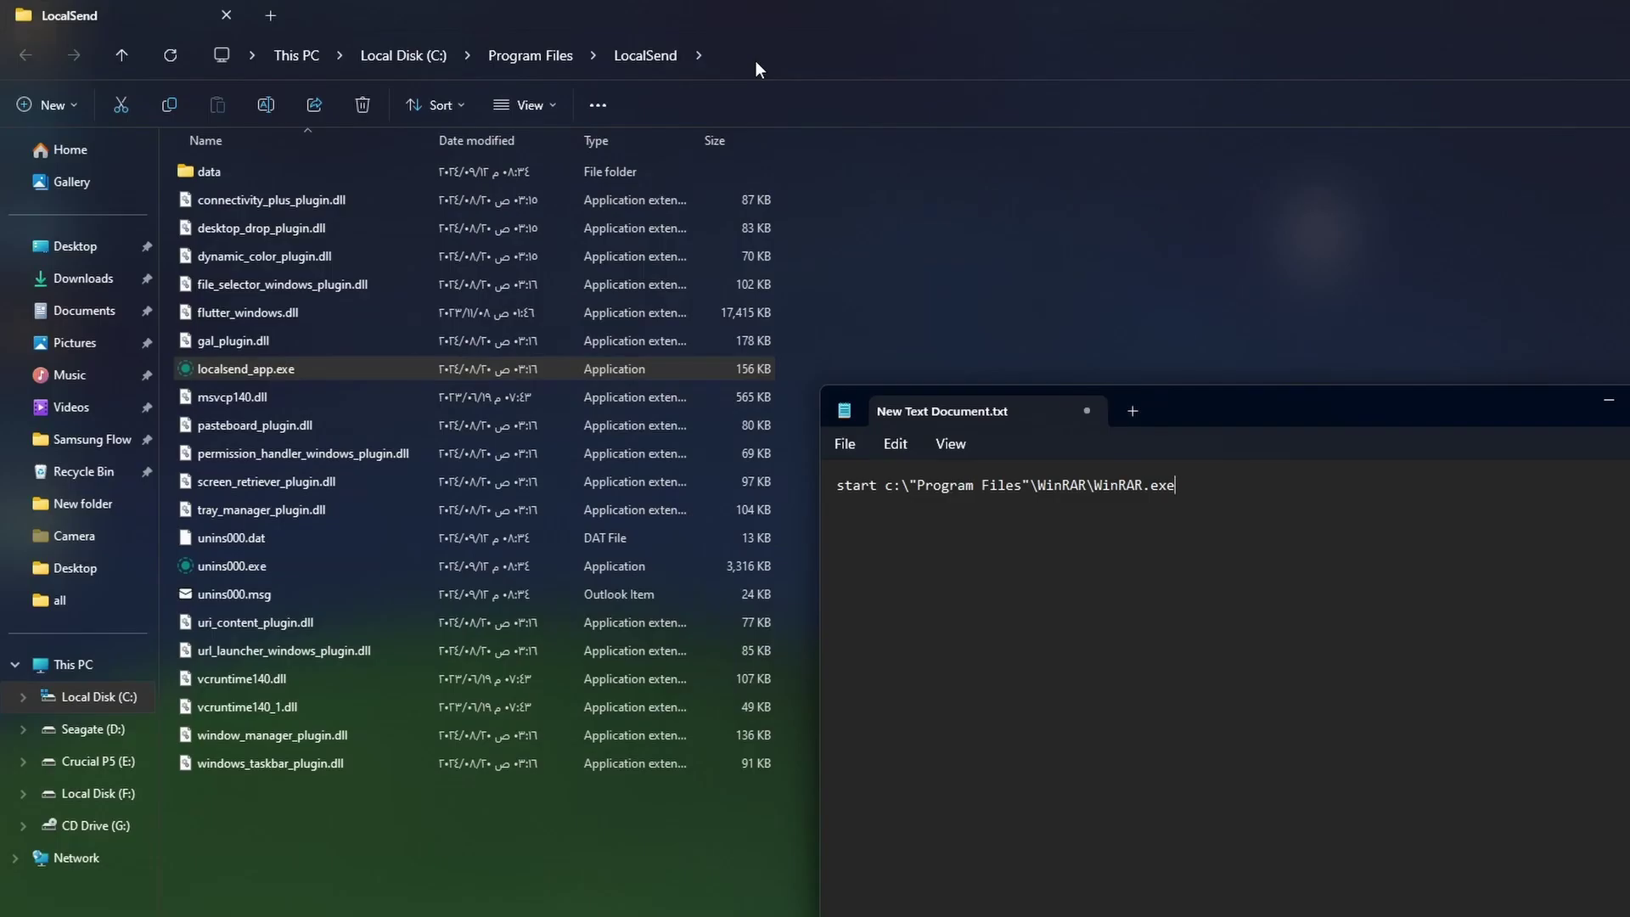
click(756, 63)
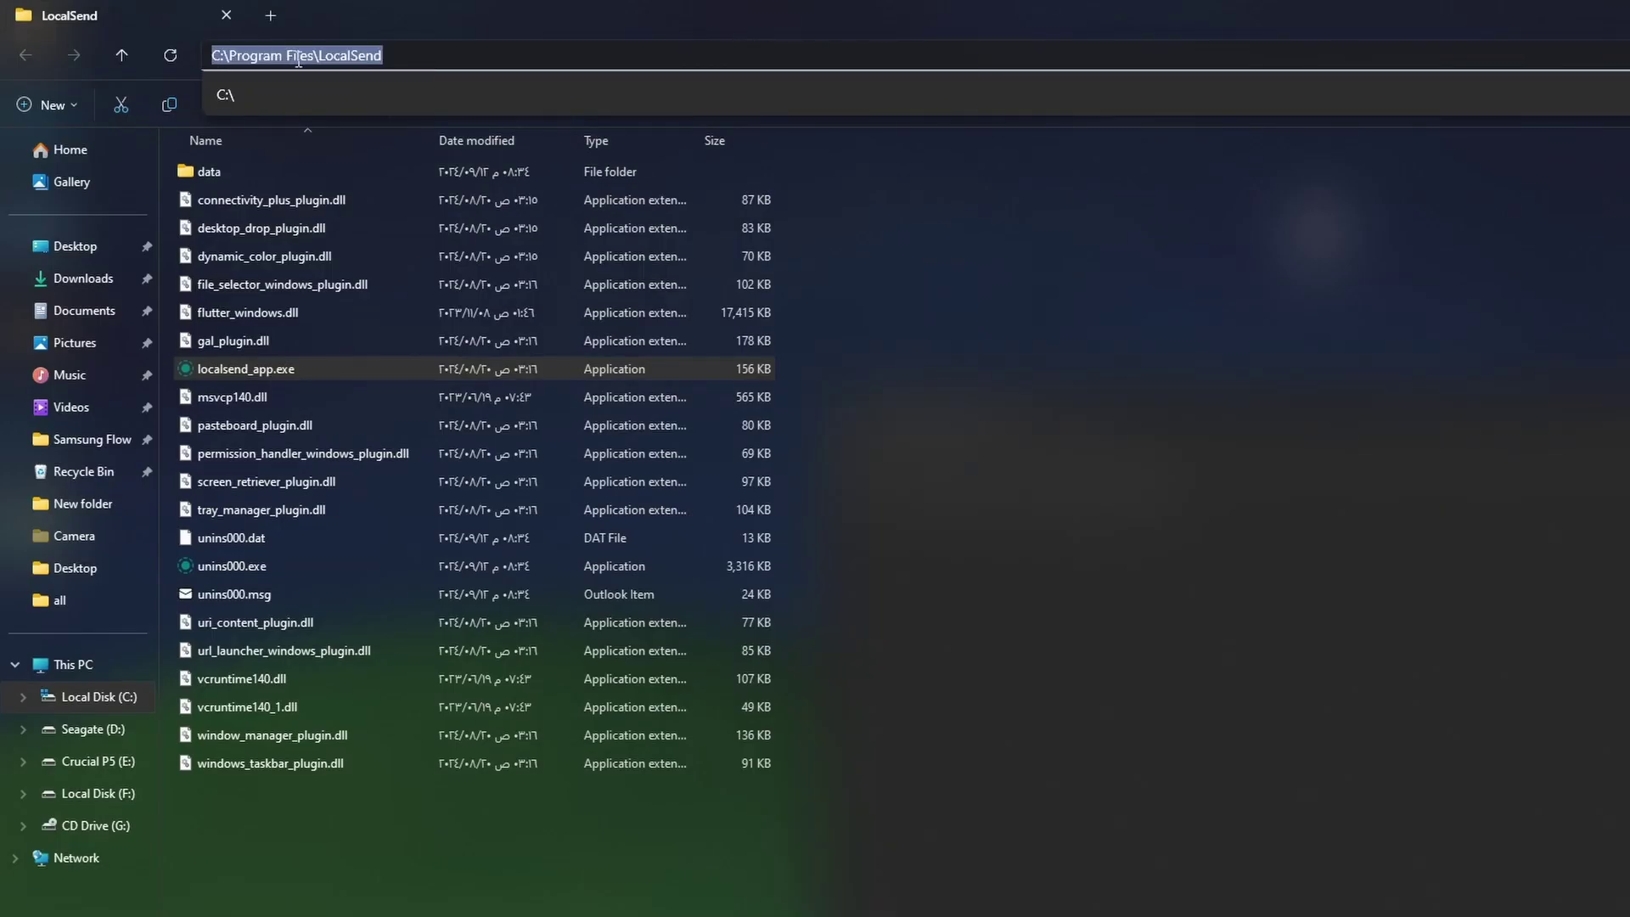
click(399, 58)
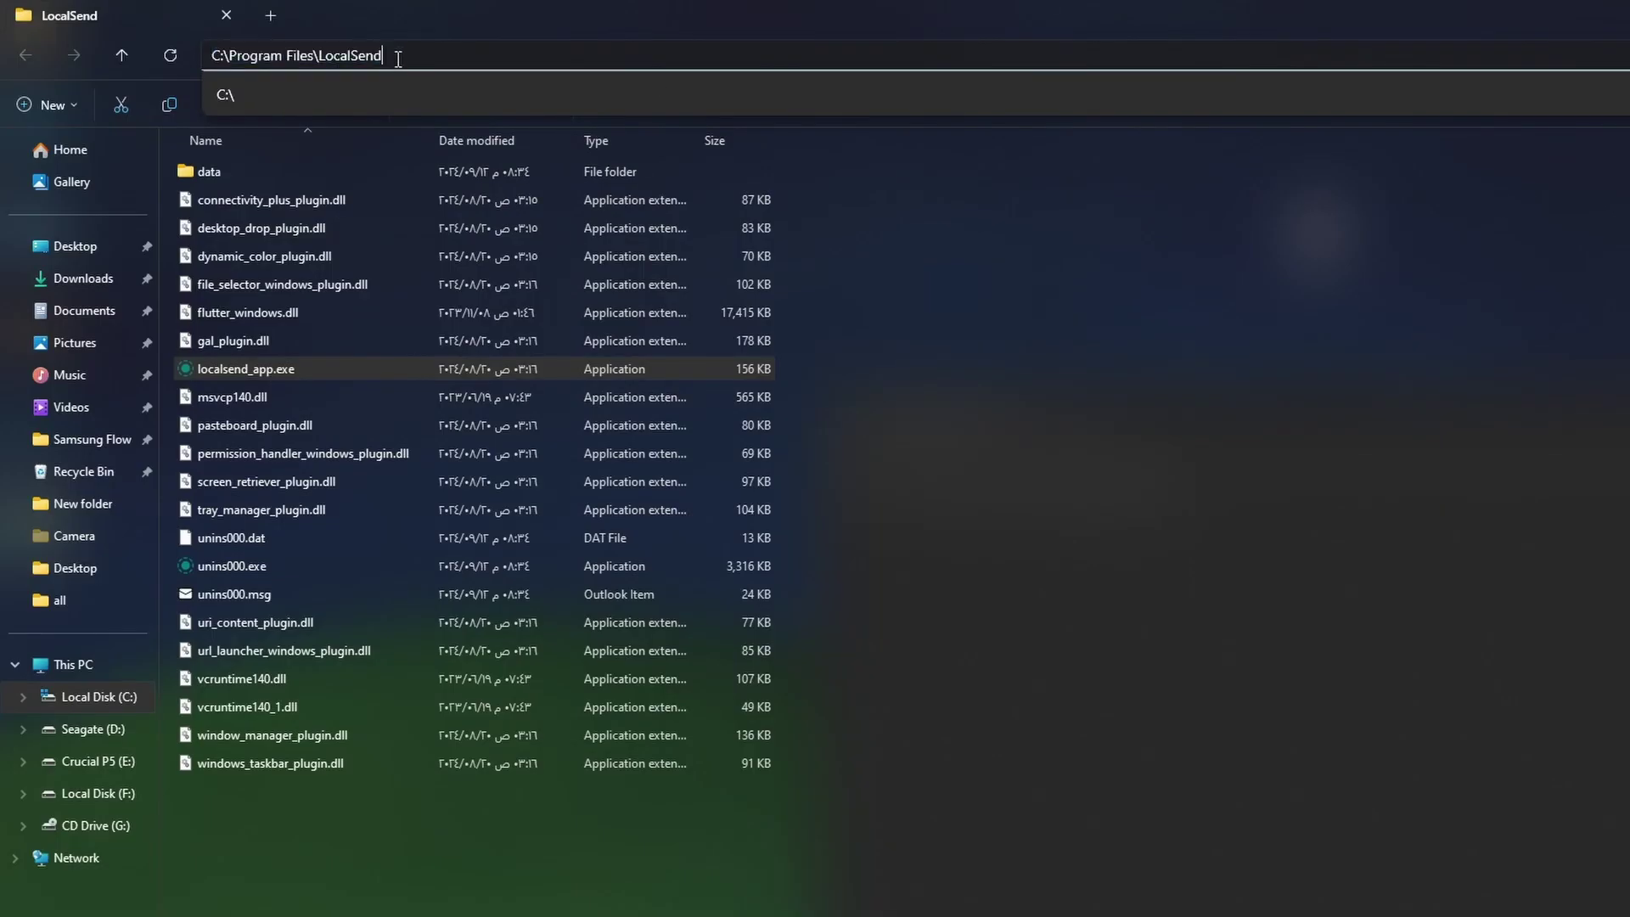
drag(392, 56, 319, 60)
key(ctrl+c)
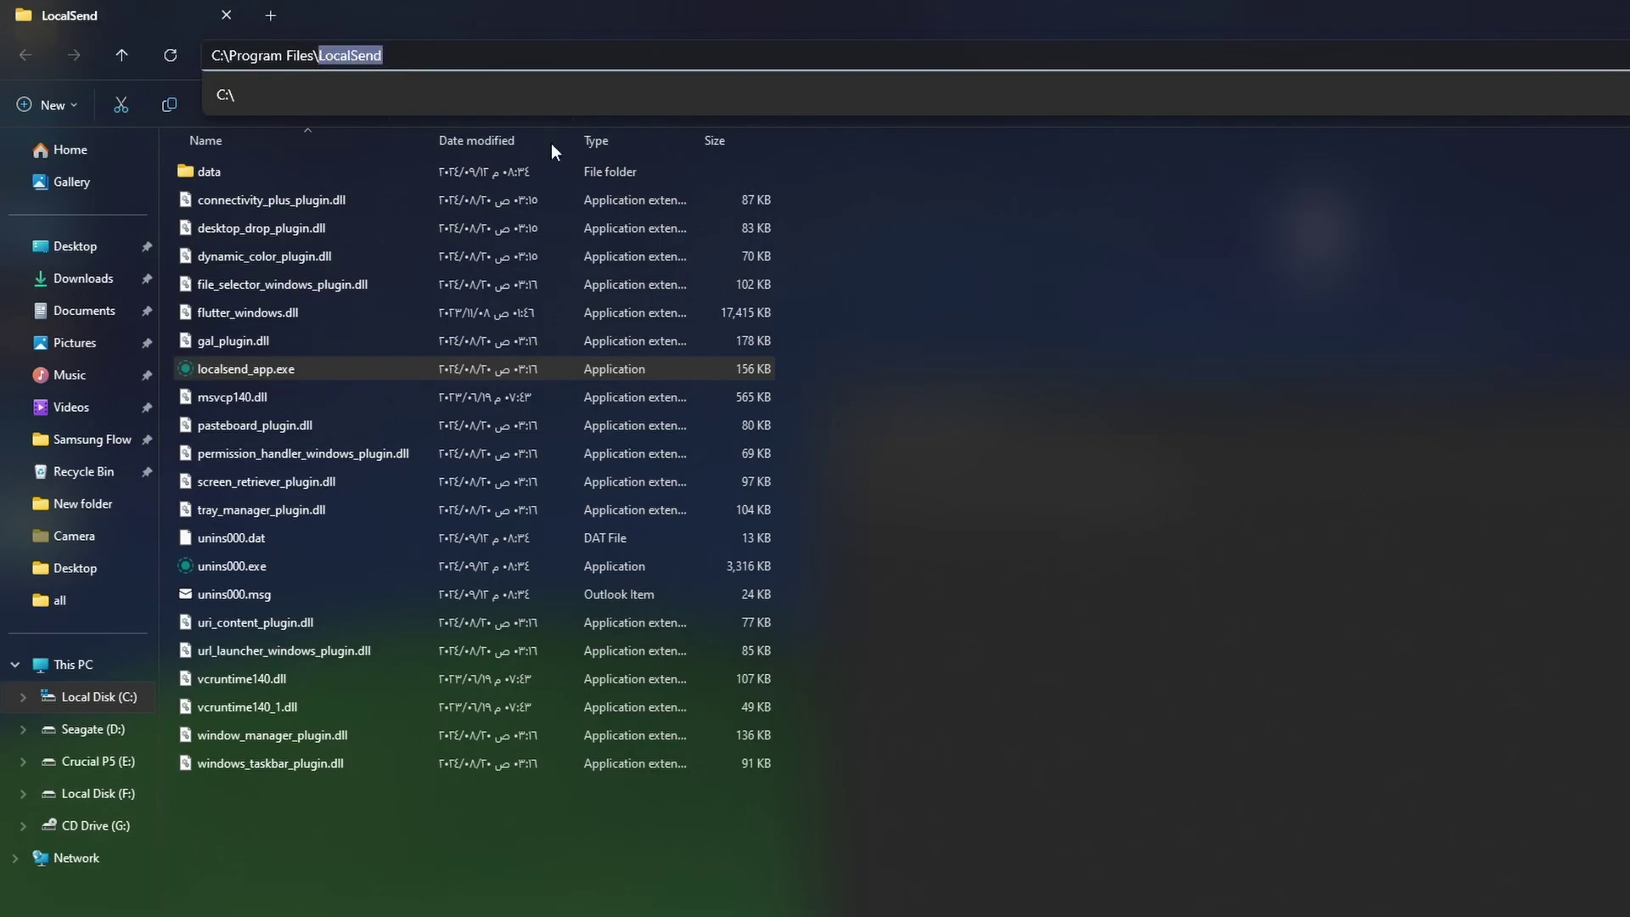
key(alt+Tab)
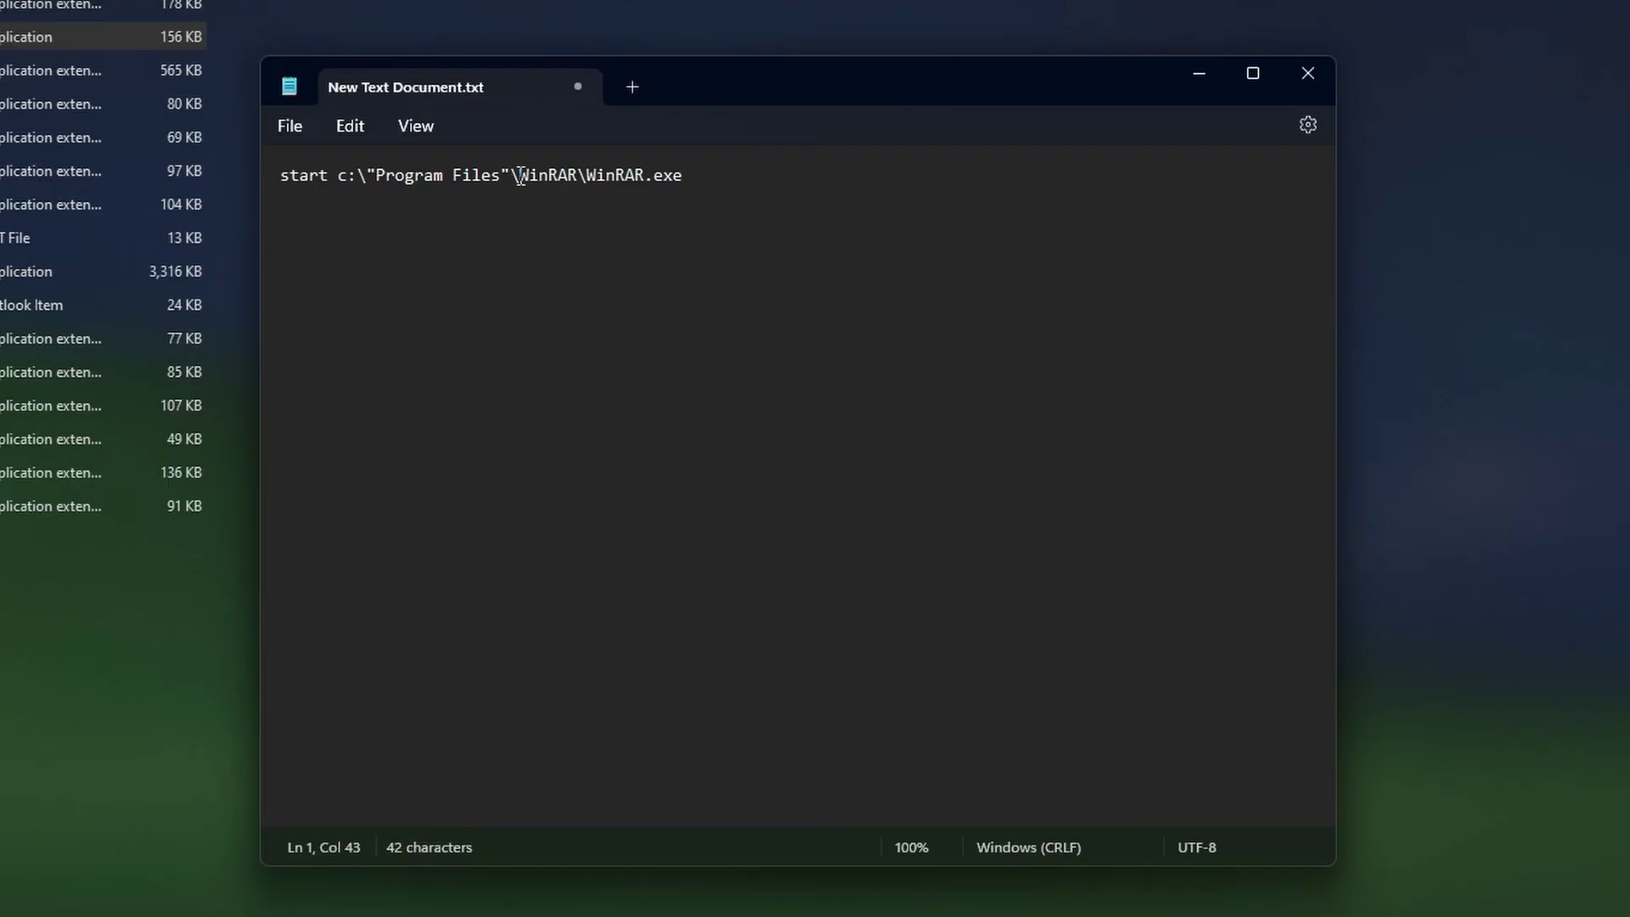
drag(658, 308, 681, 308)
drag(577, 175, 578, 175)
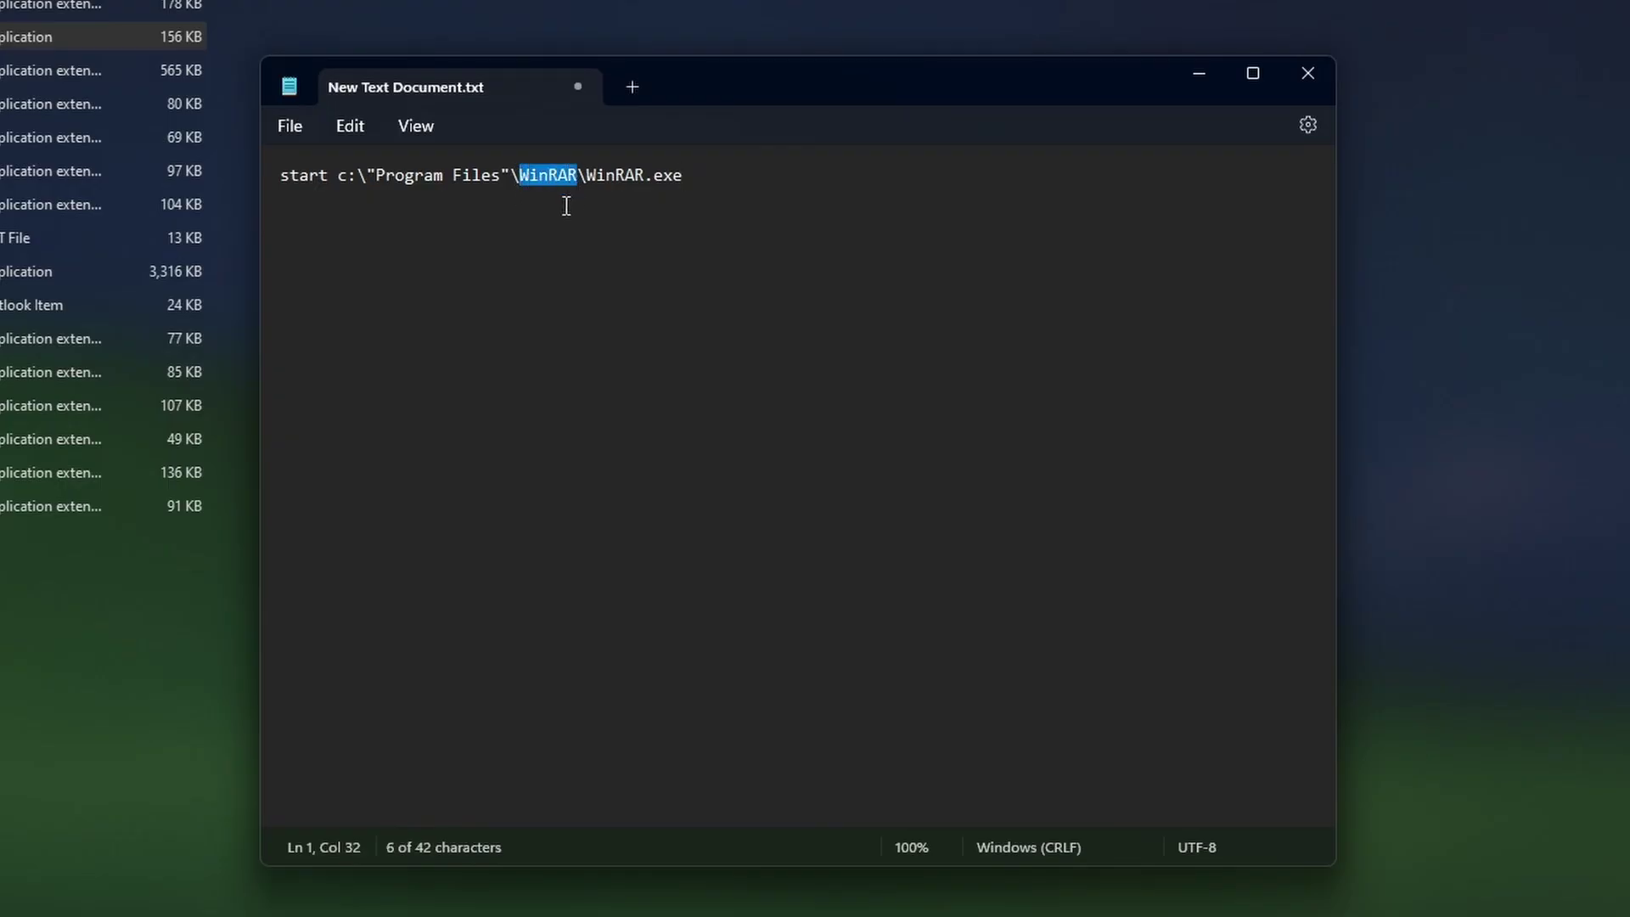
key(ctrl+v)
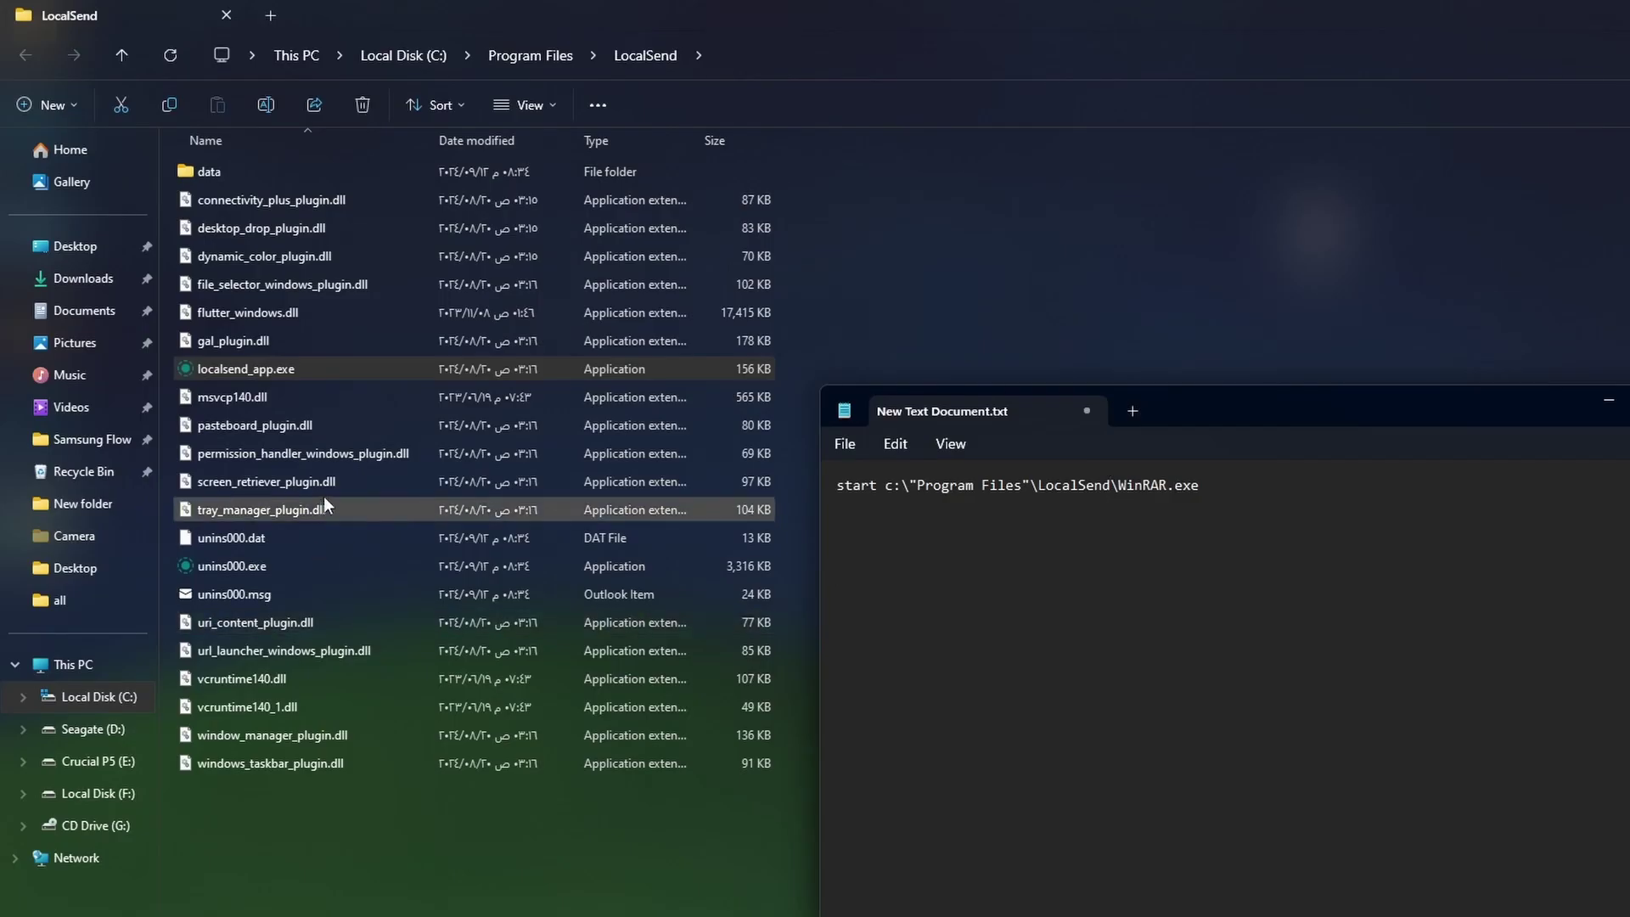
Replace WinRAR.exe in the command with the executable's full file name, localsend_app.exe, taken from the LocalSend folder
key(alt+Tab)
click(268, 373)
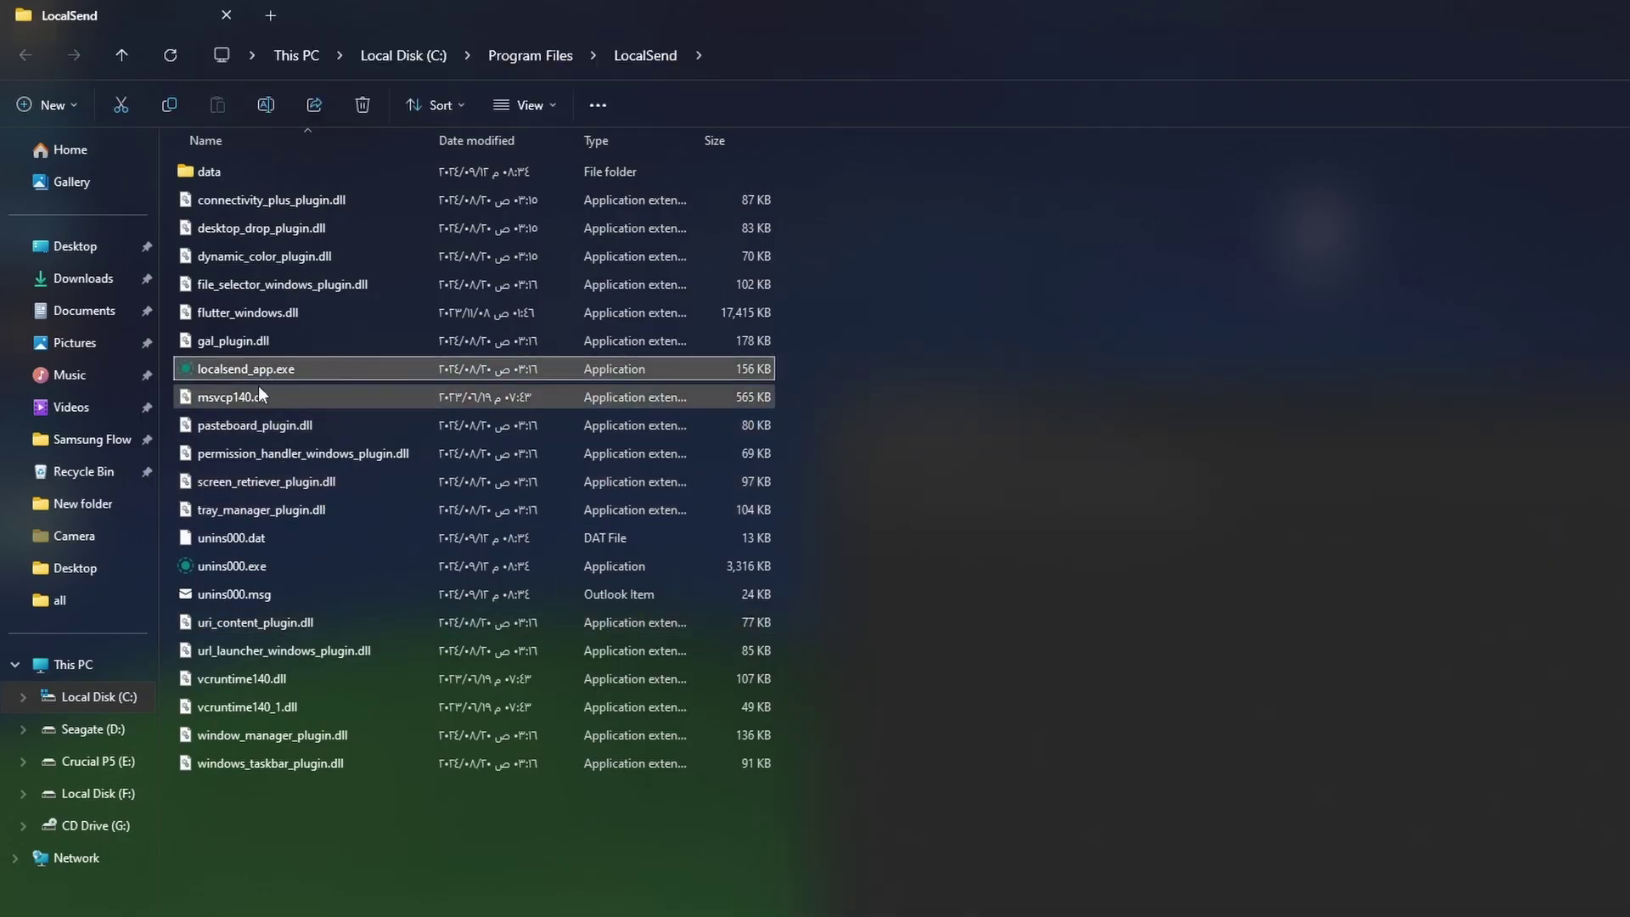
key(F2)
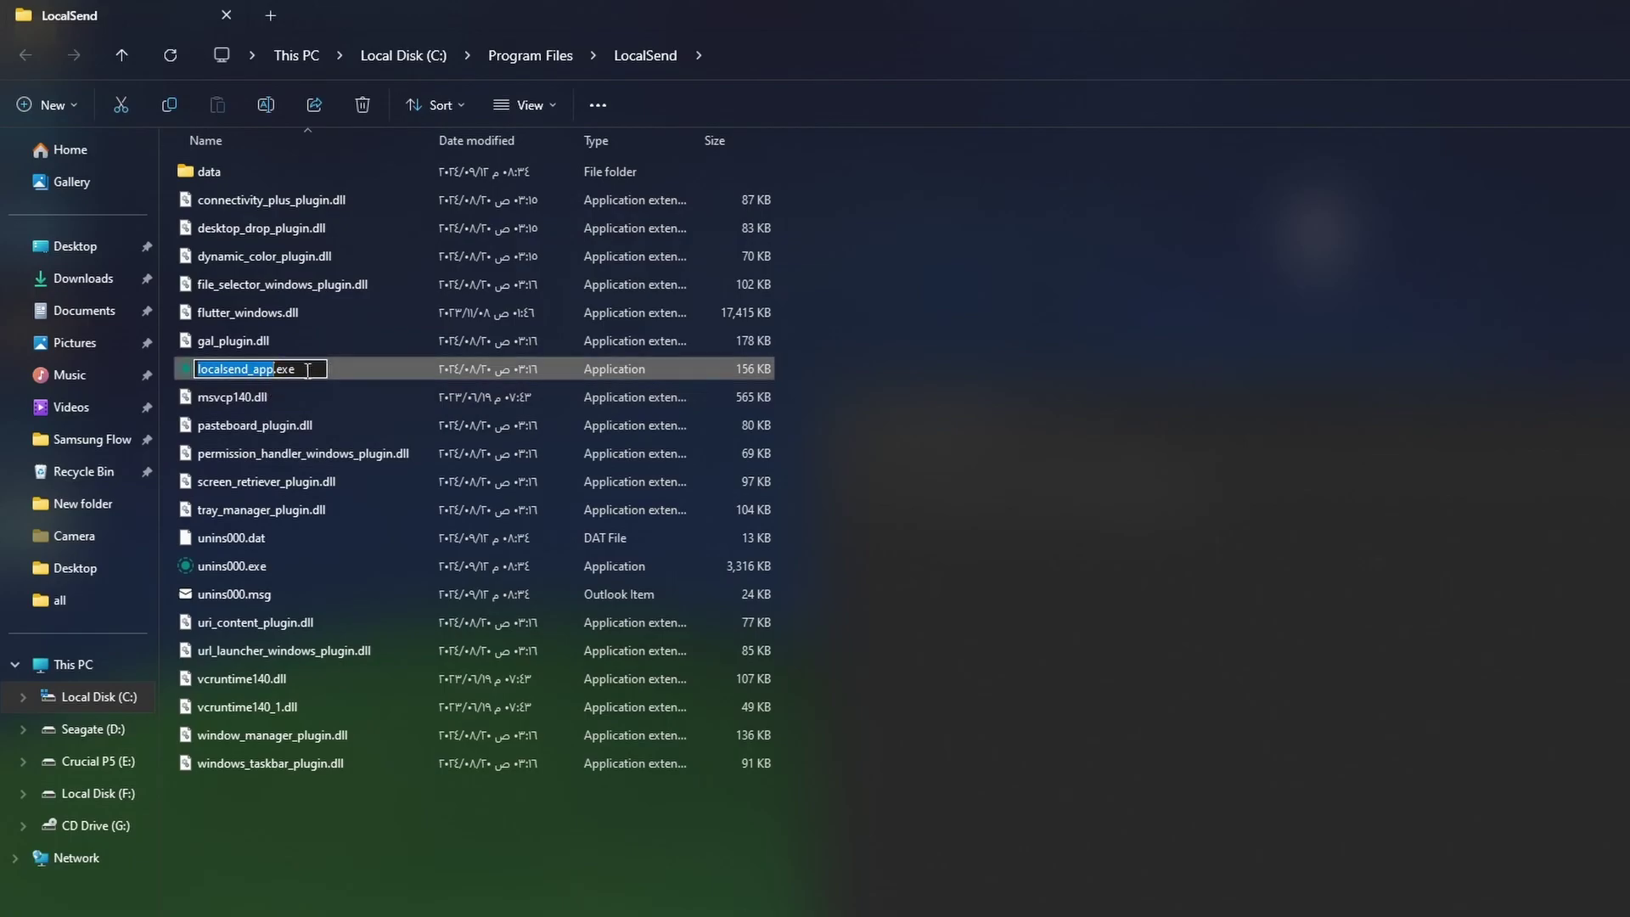
drag(319, 369, 203, 374)
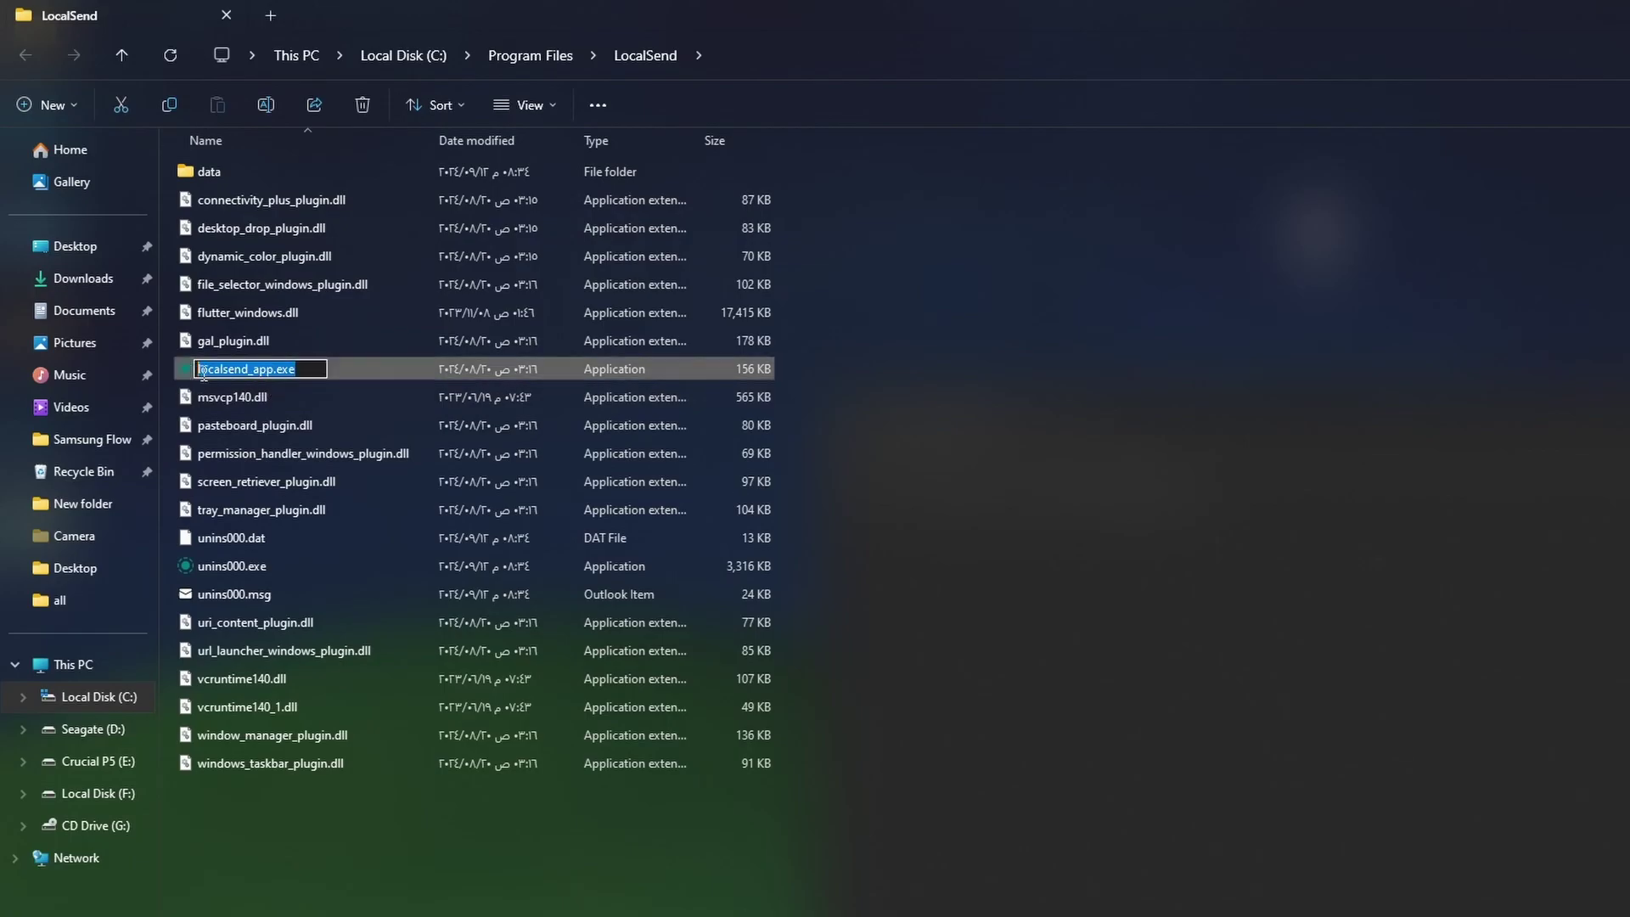
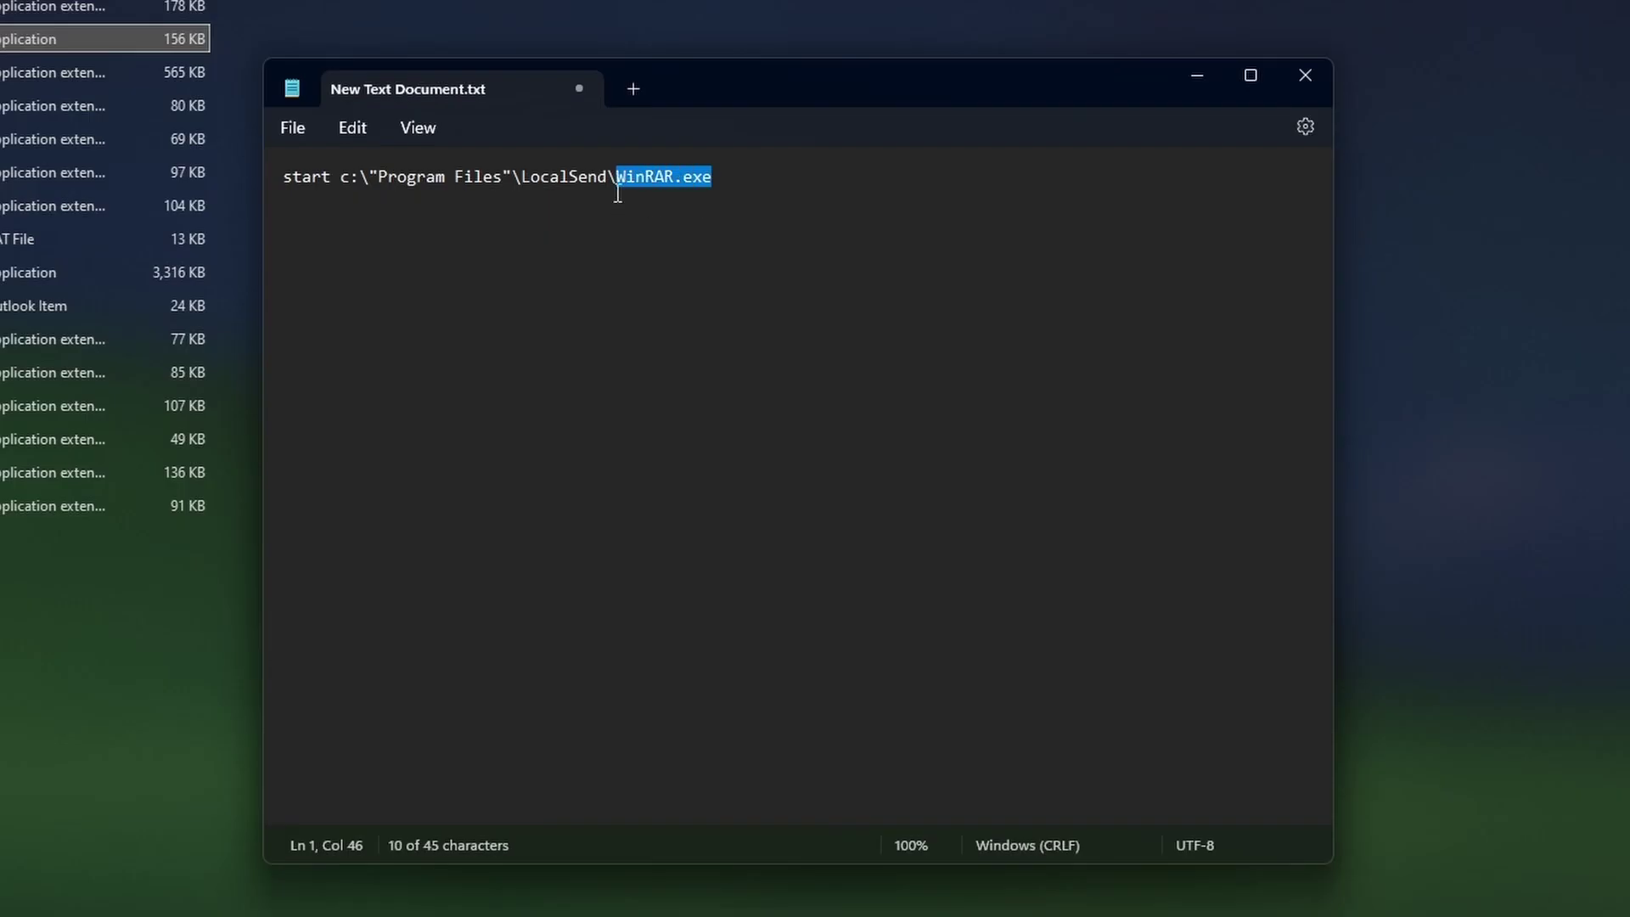
text(localsend_app.exe)
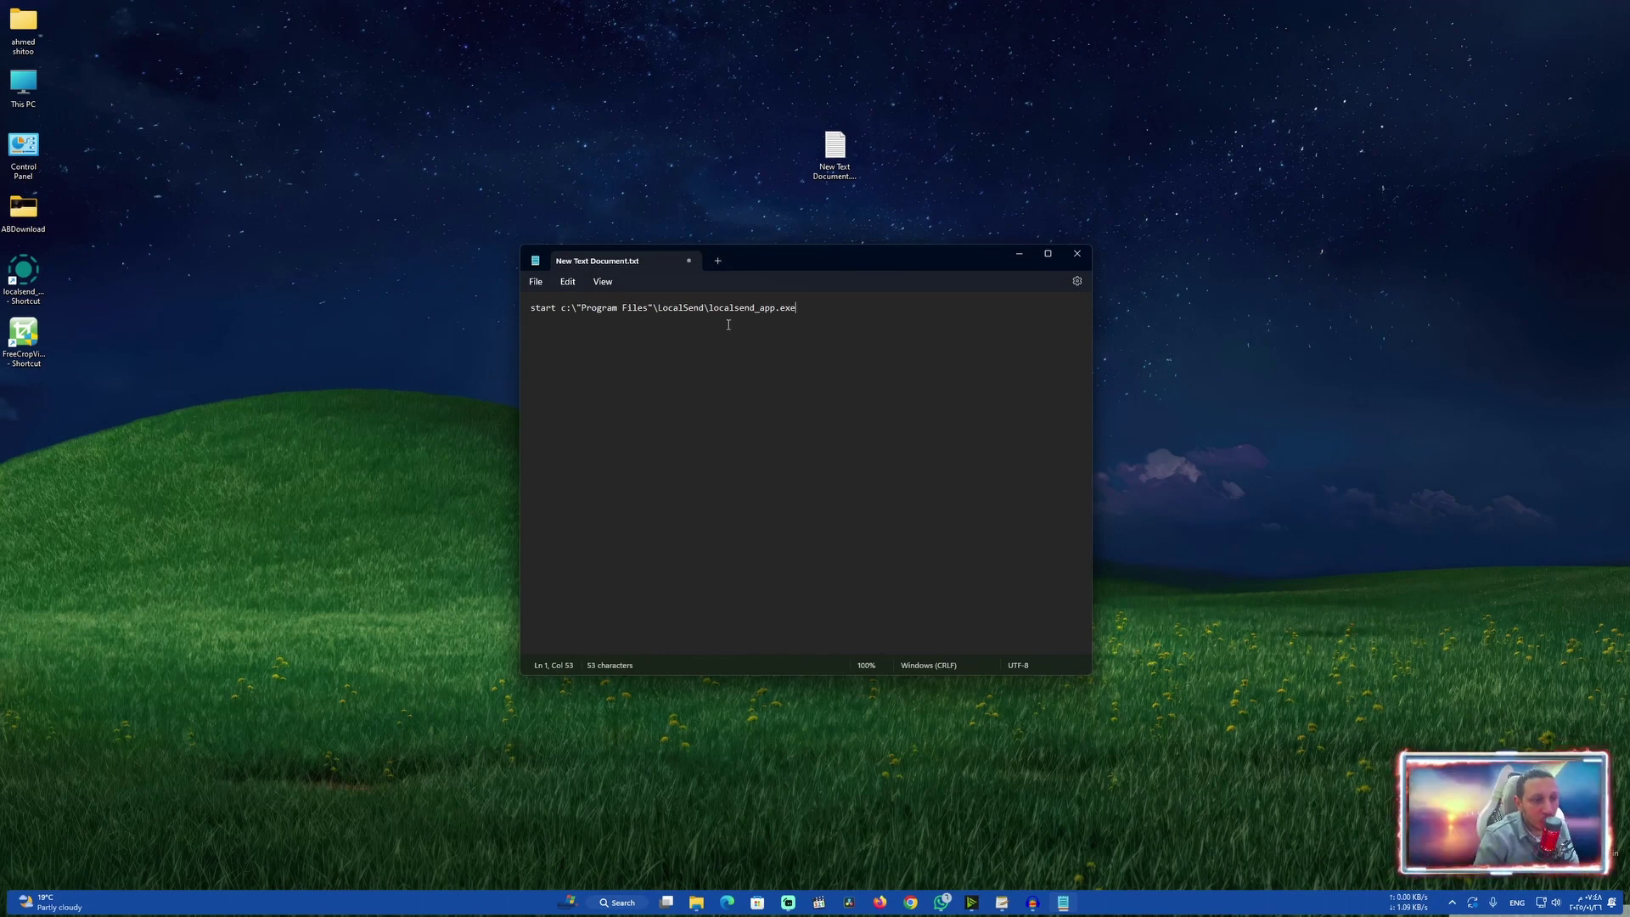
Duplicate the start command line until the document contains five identical lines
triple_click(719, 306)
key(ctrl+c)
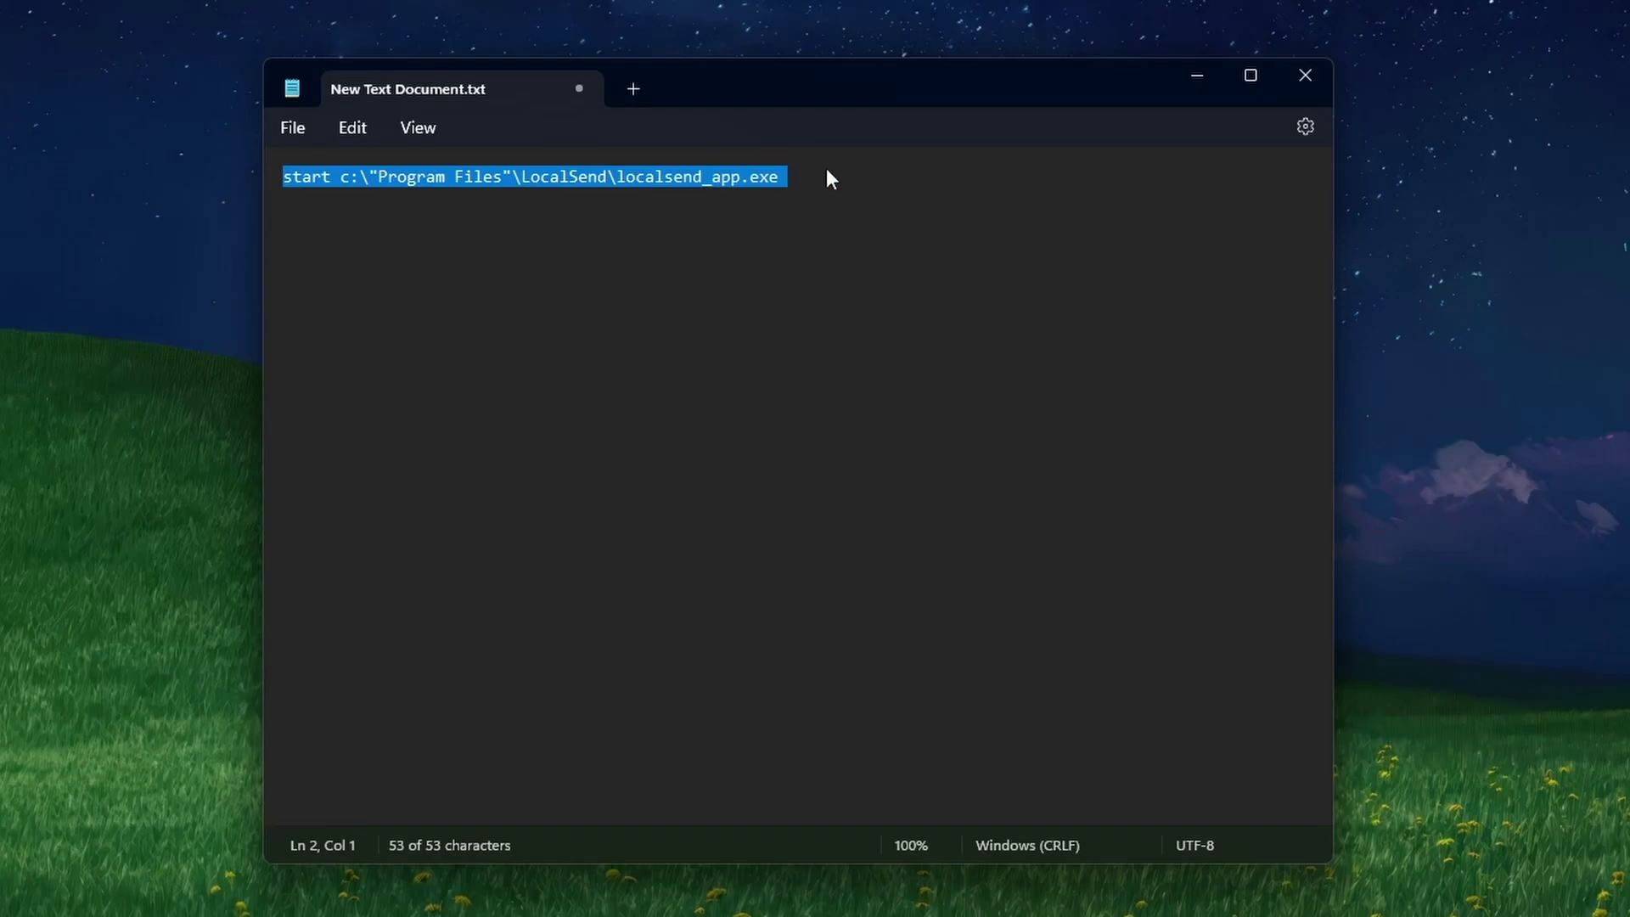
click(806, 182)
key(Return)
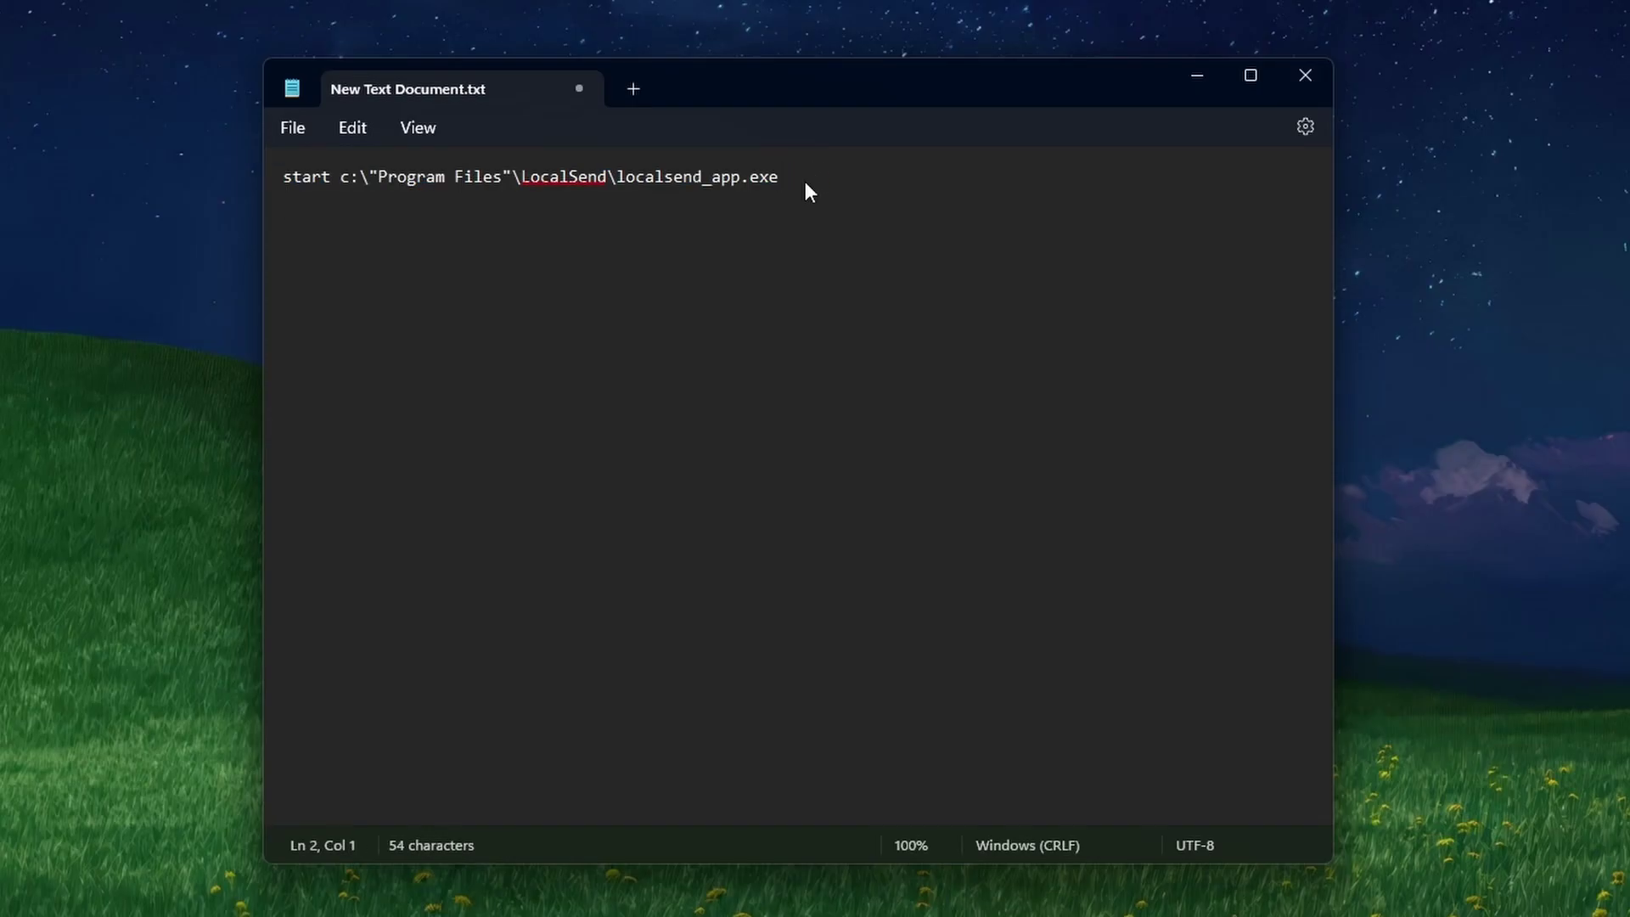
key(ctrl+v)
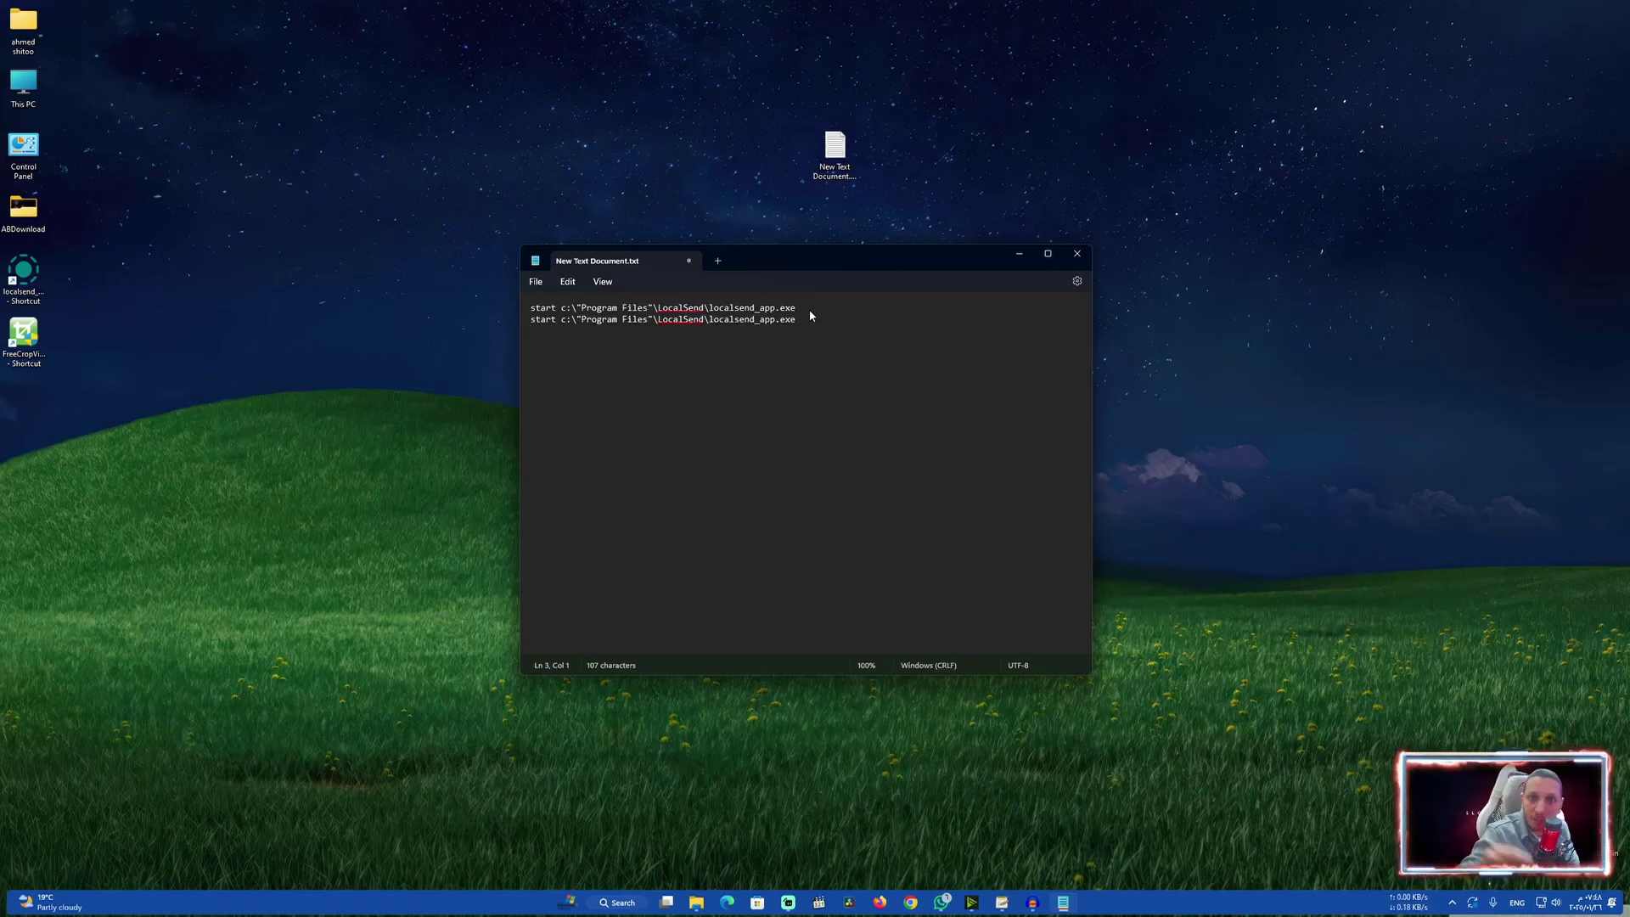
key(ctrl+v)
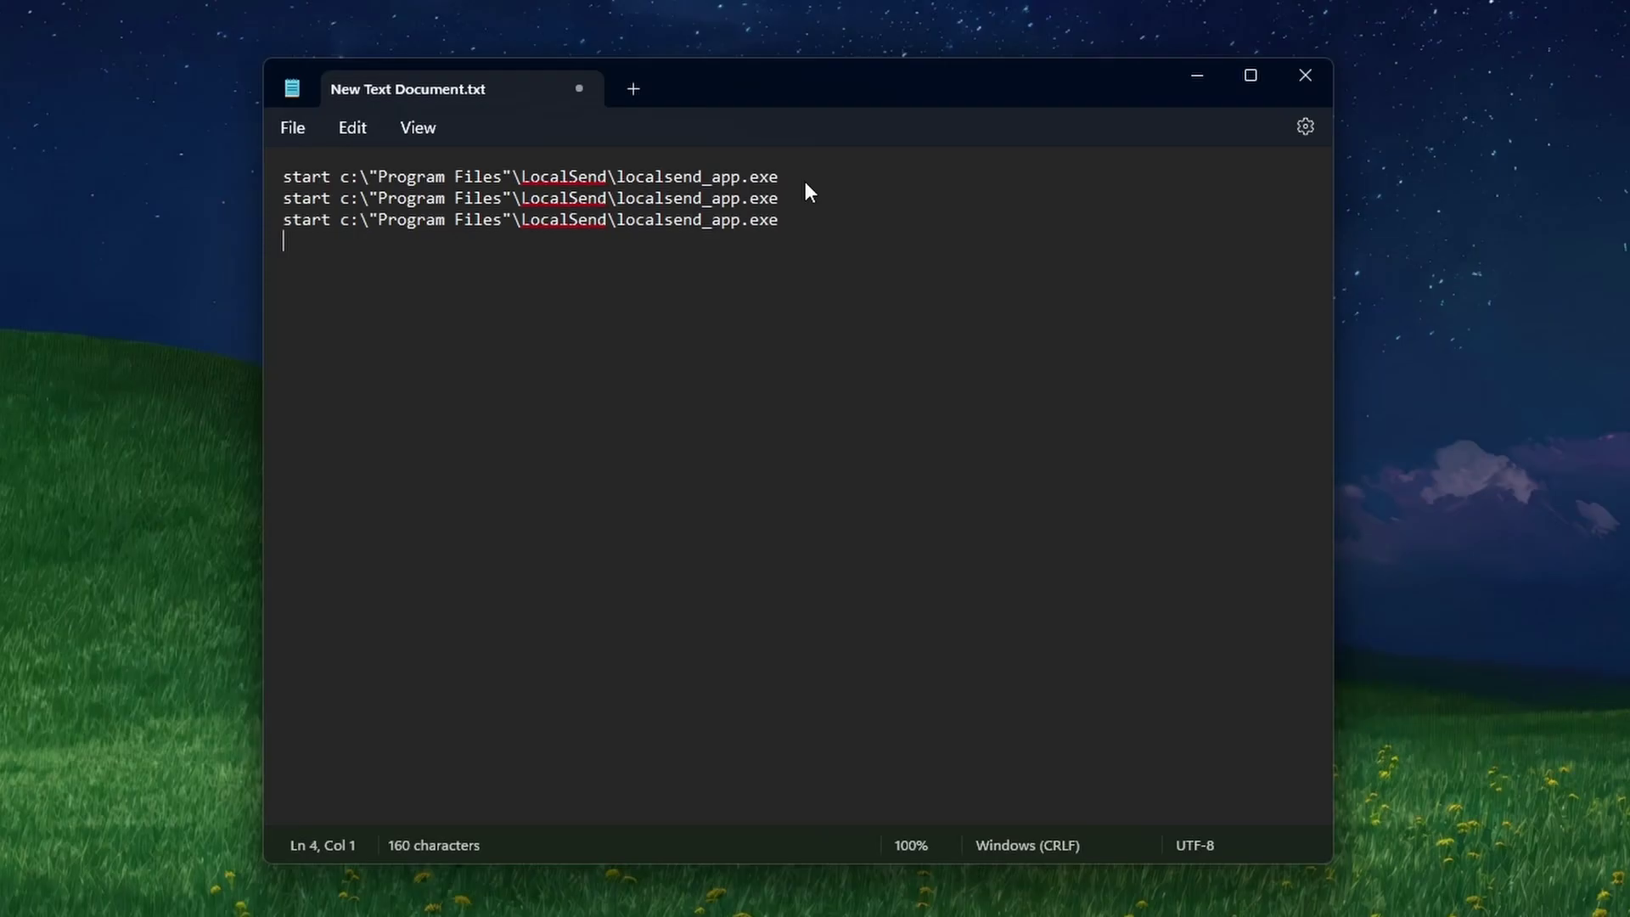
key(ctrl+v)
key(ctrl+v)
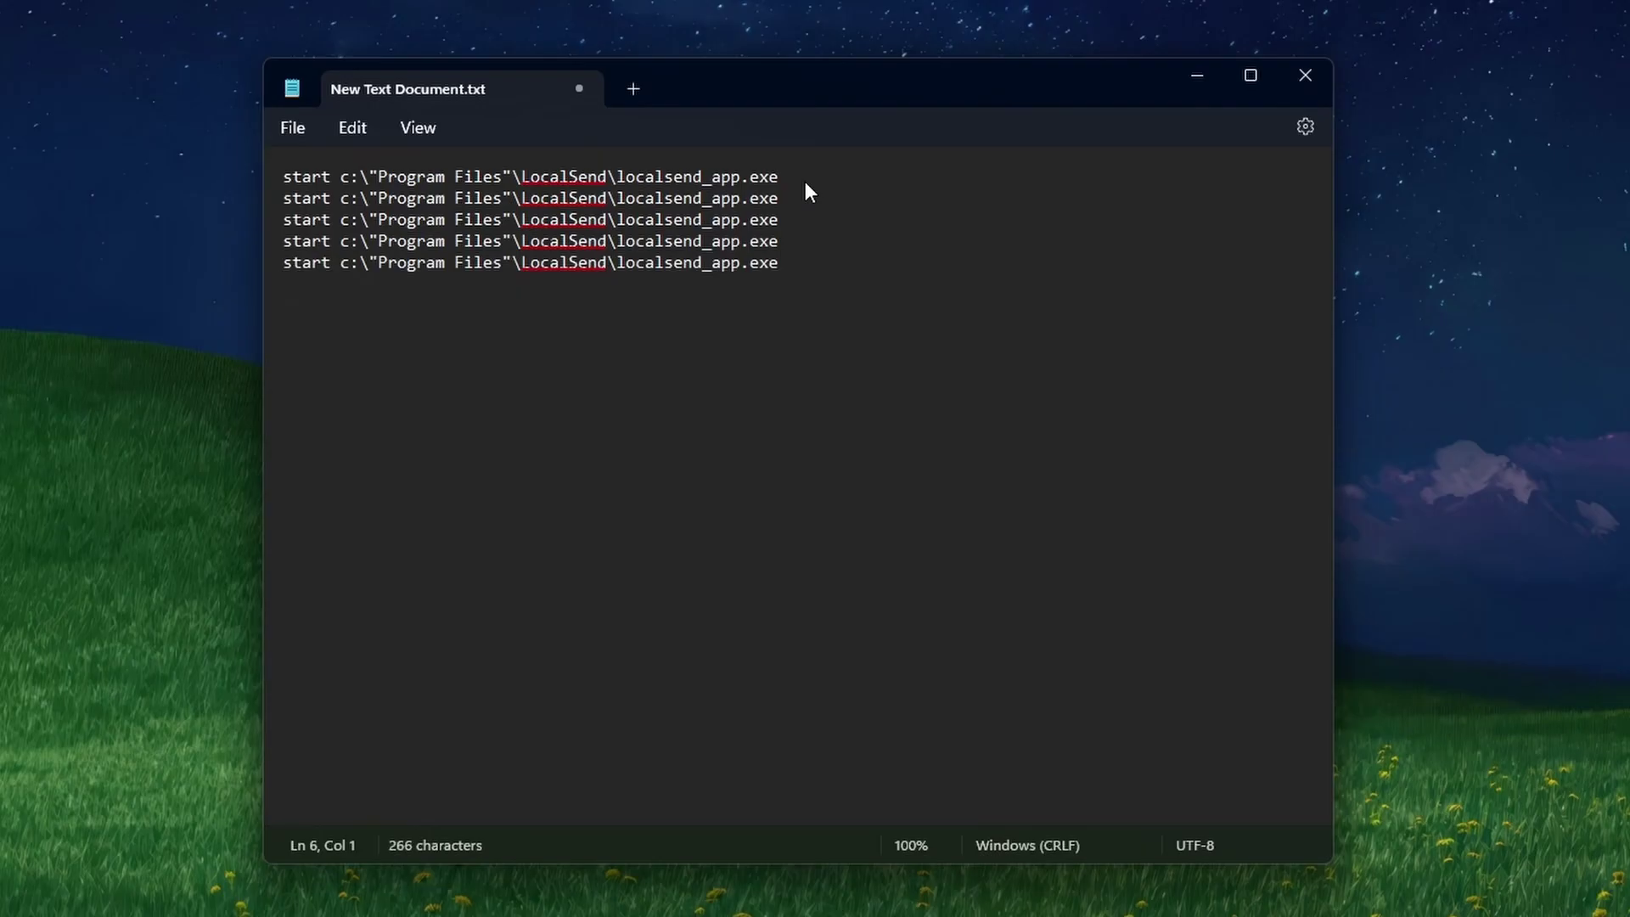
Save the document on the Desktop as localsend.bat and close the editor
click(293, 129)
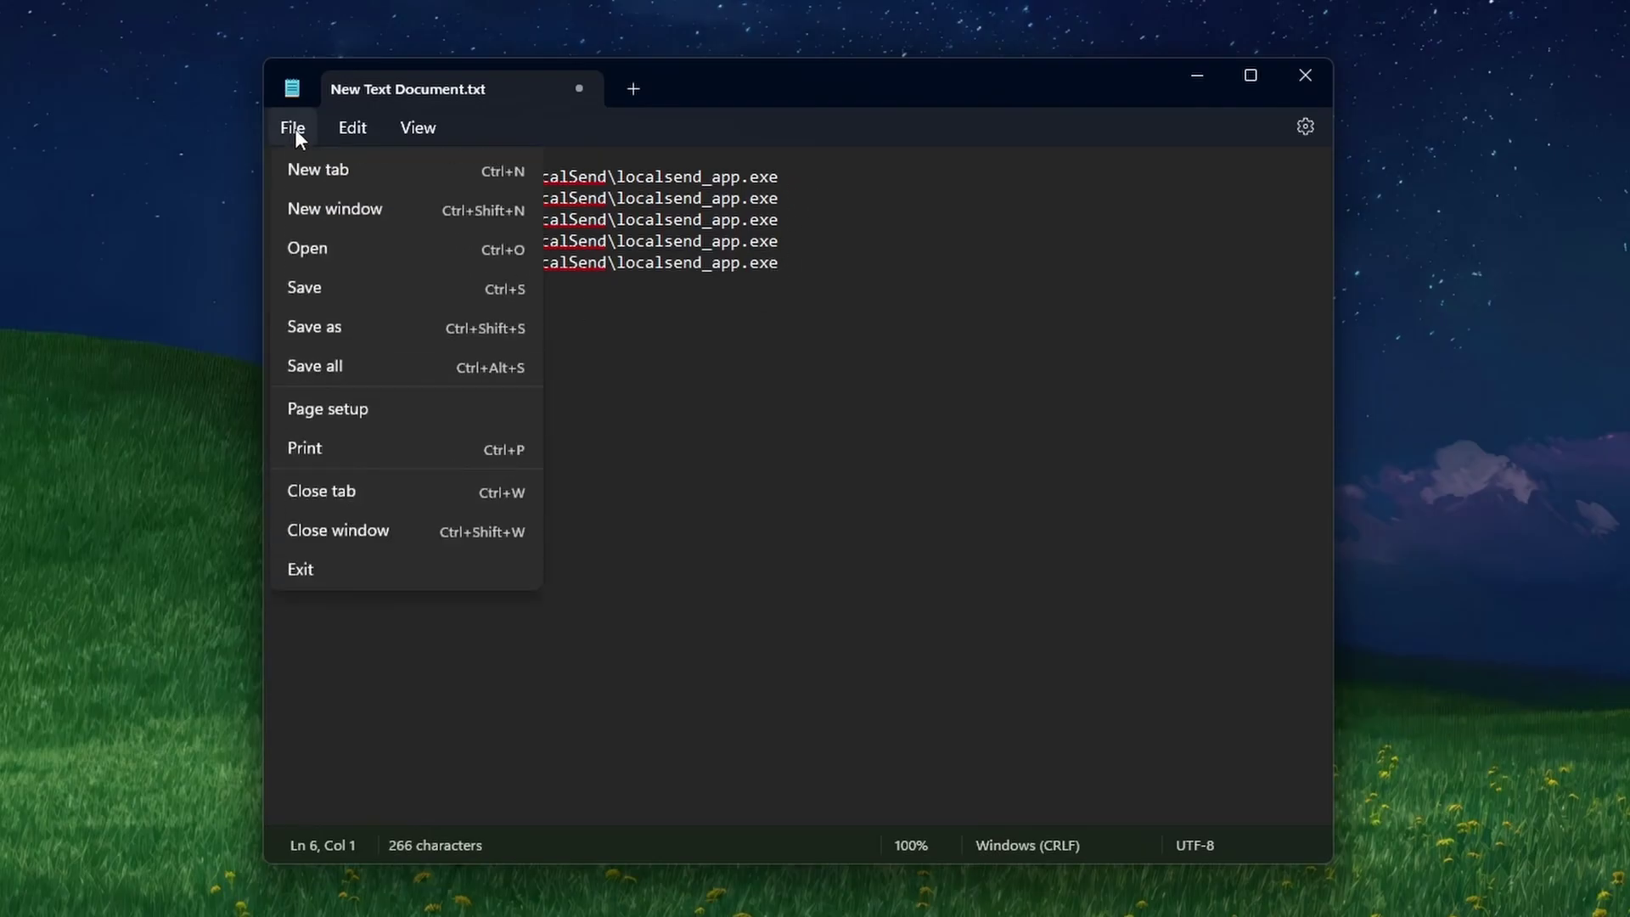
click(332, 327)
click(364, 292)
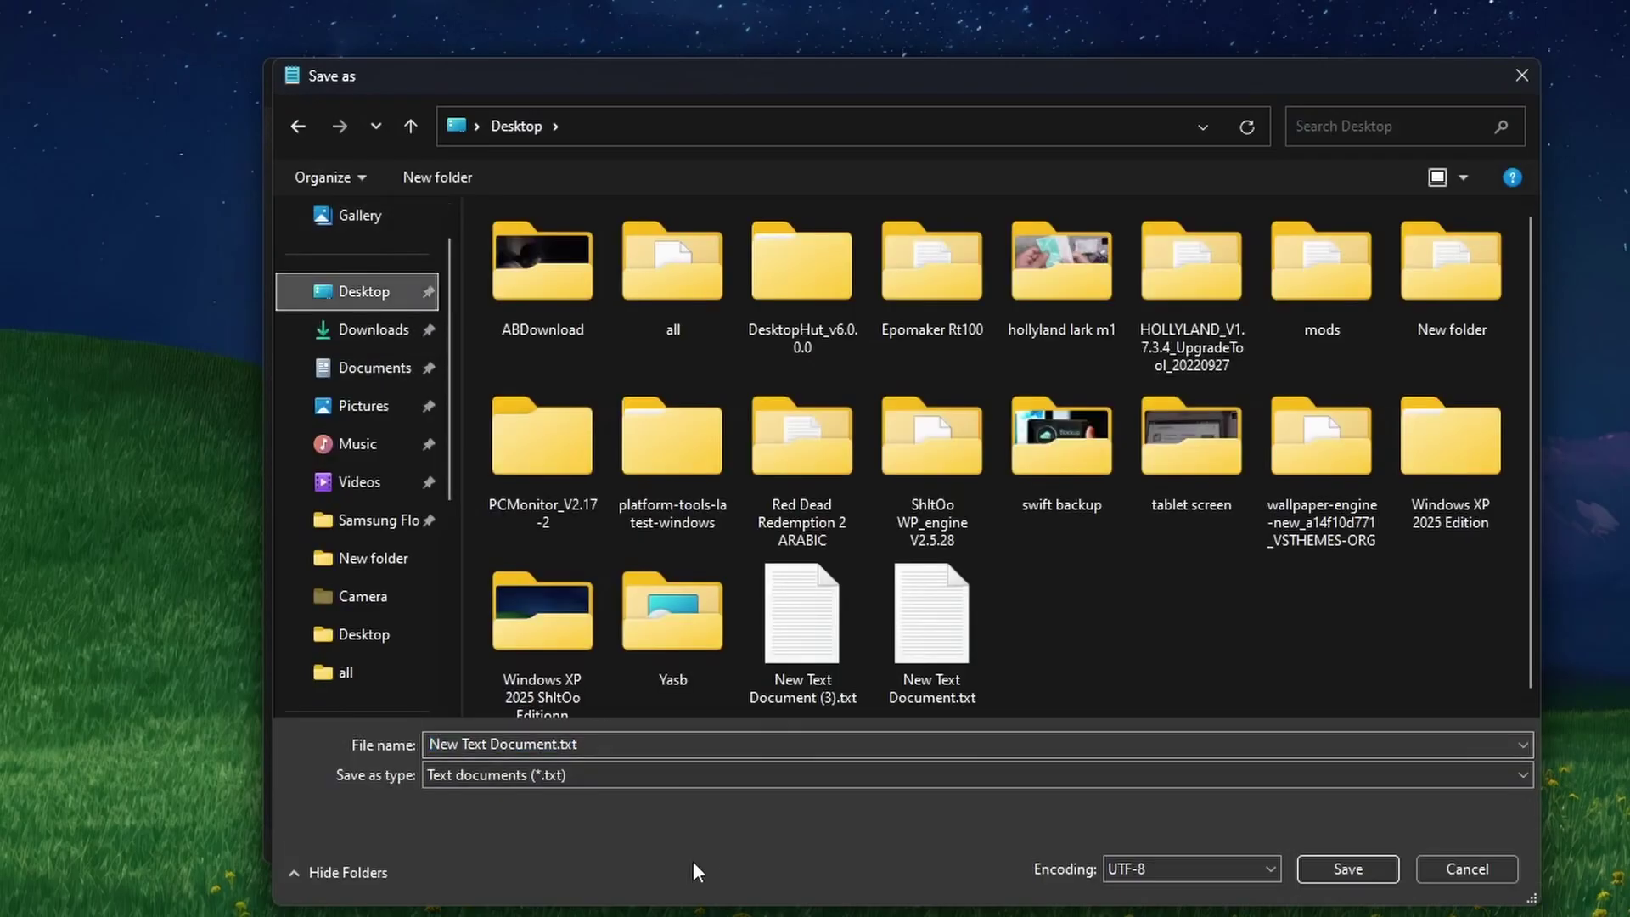
click(598, 742)
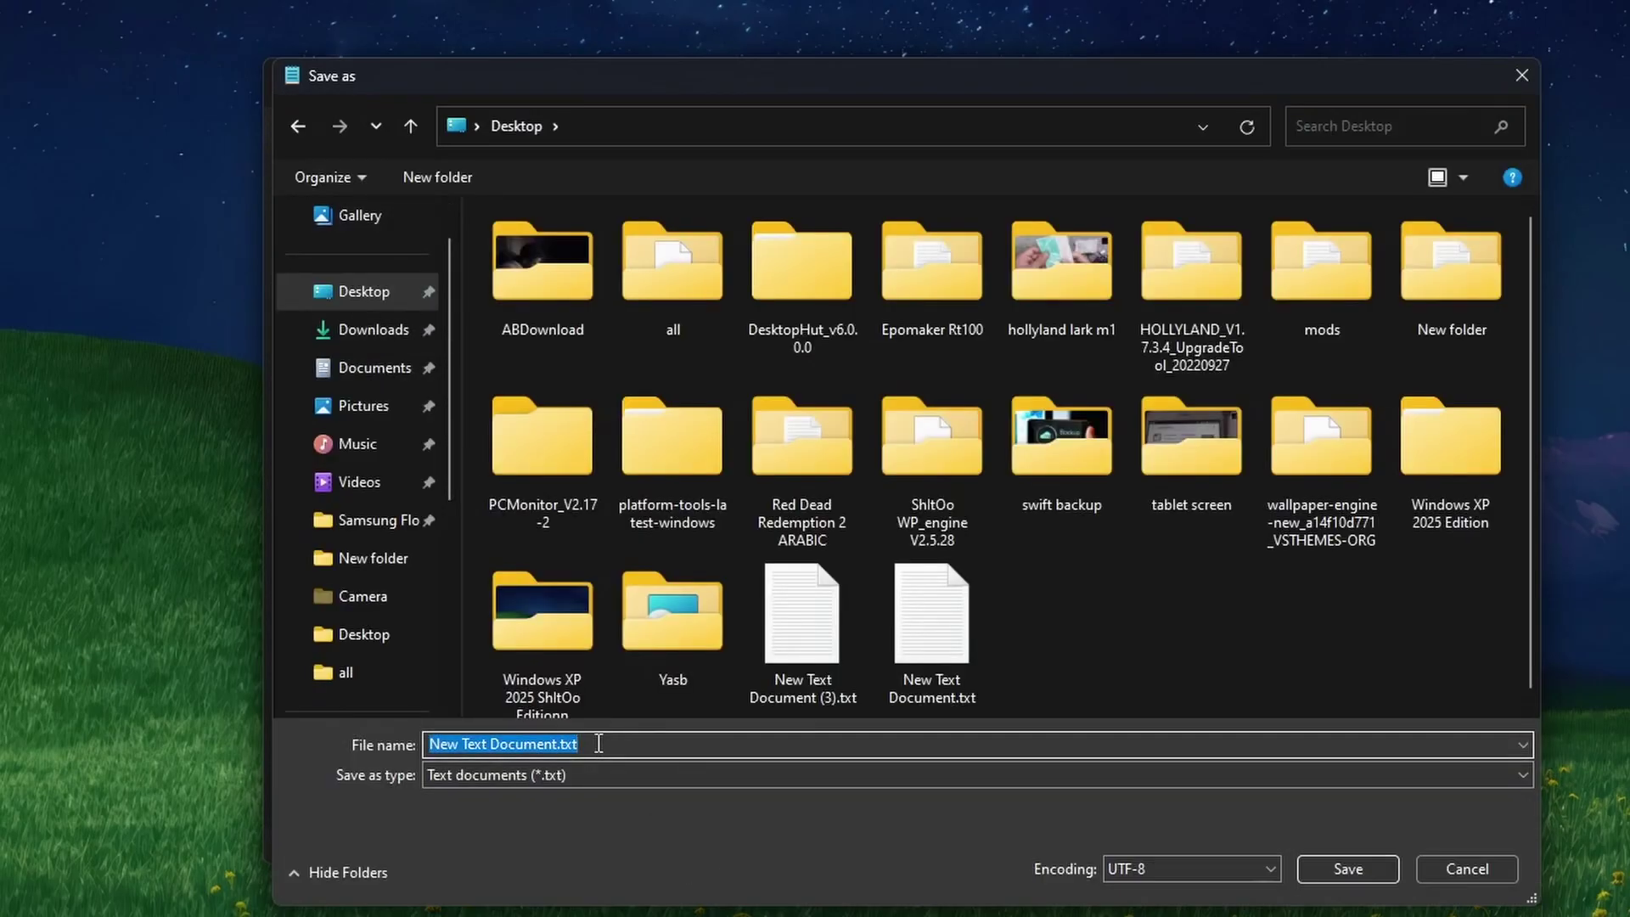
text(local)
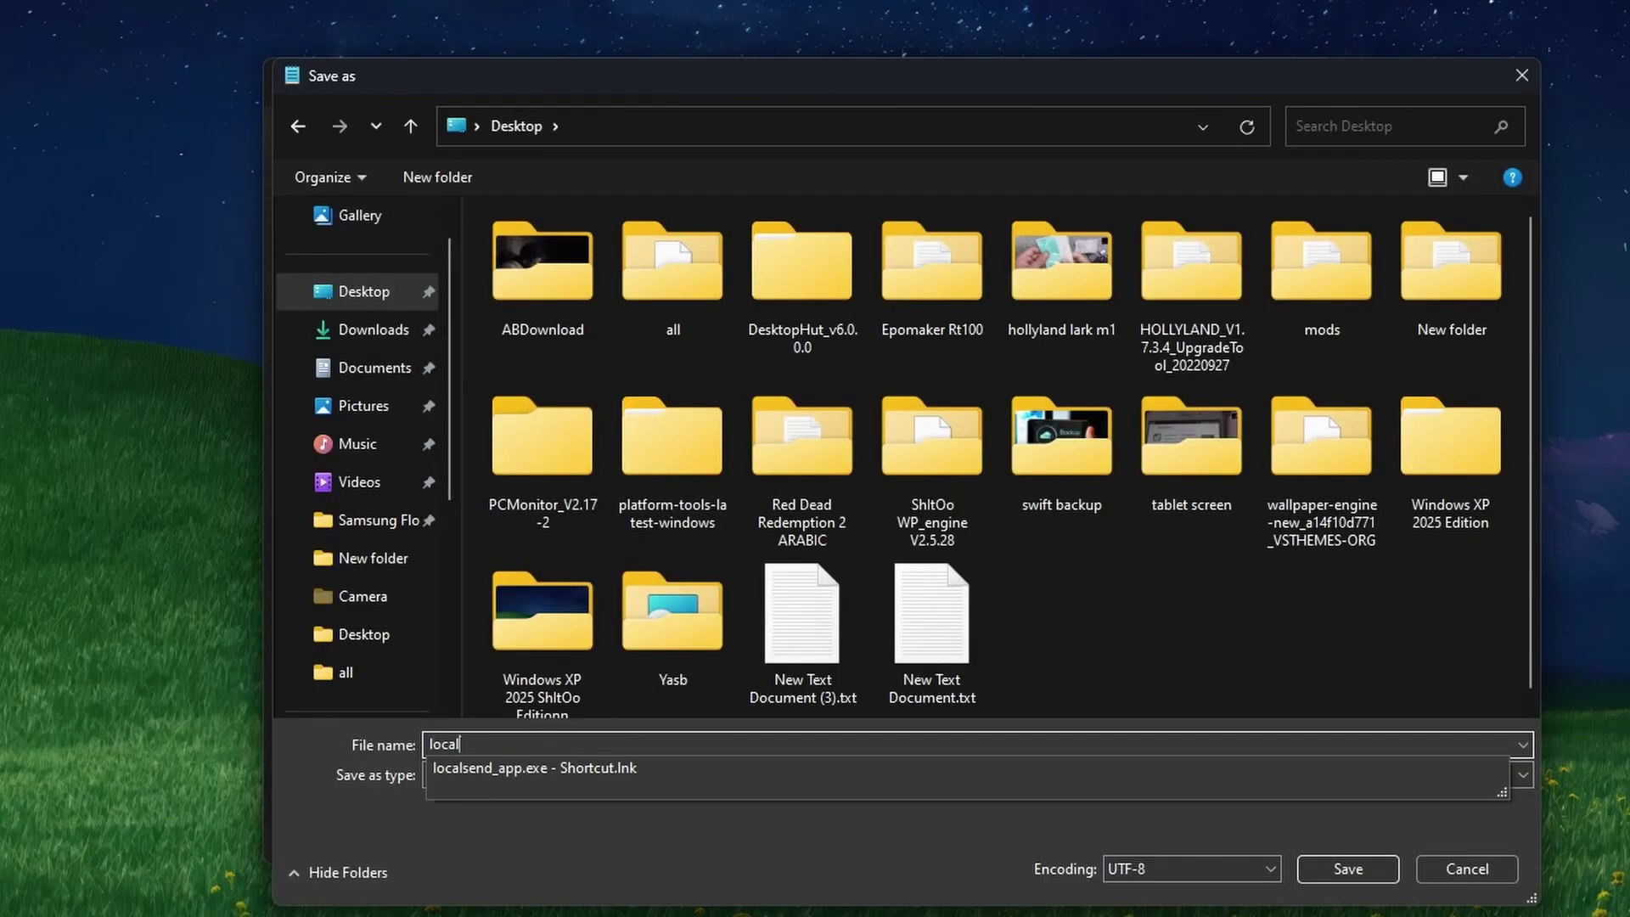
text(send.bat)
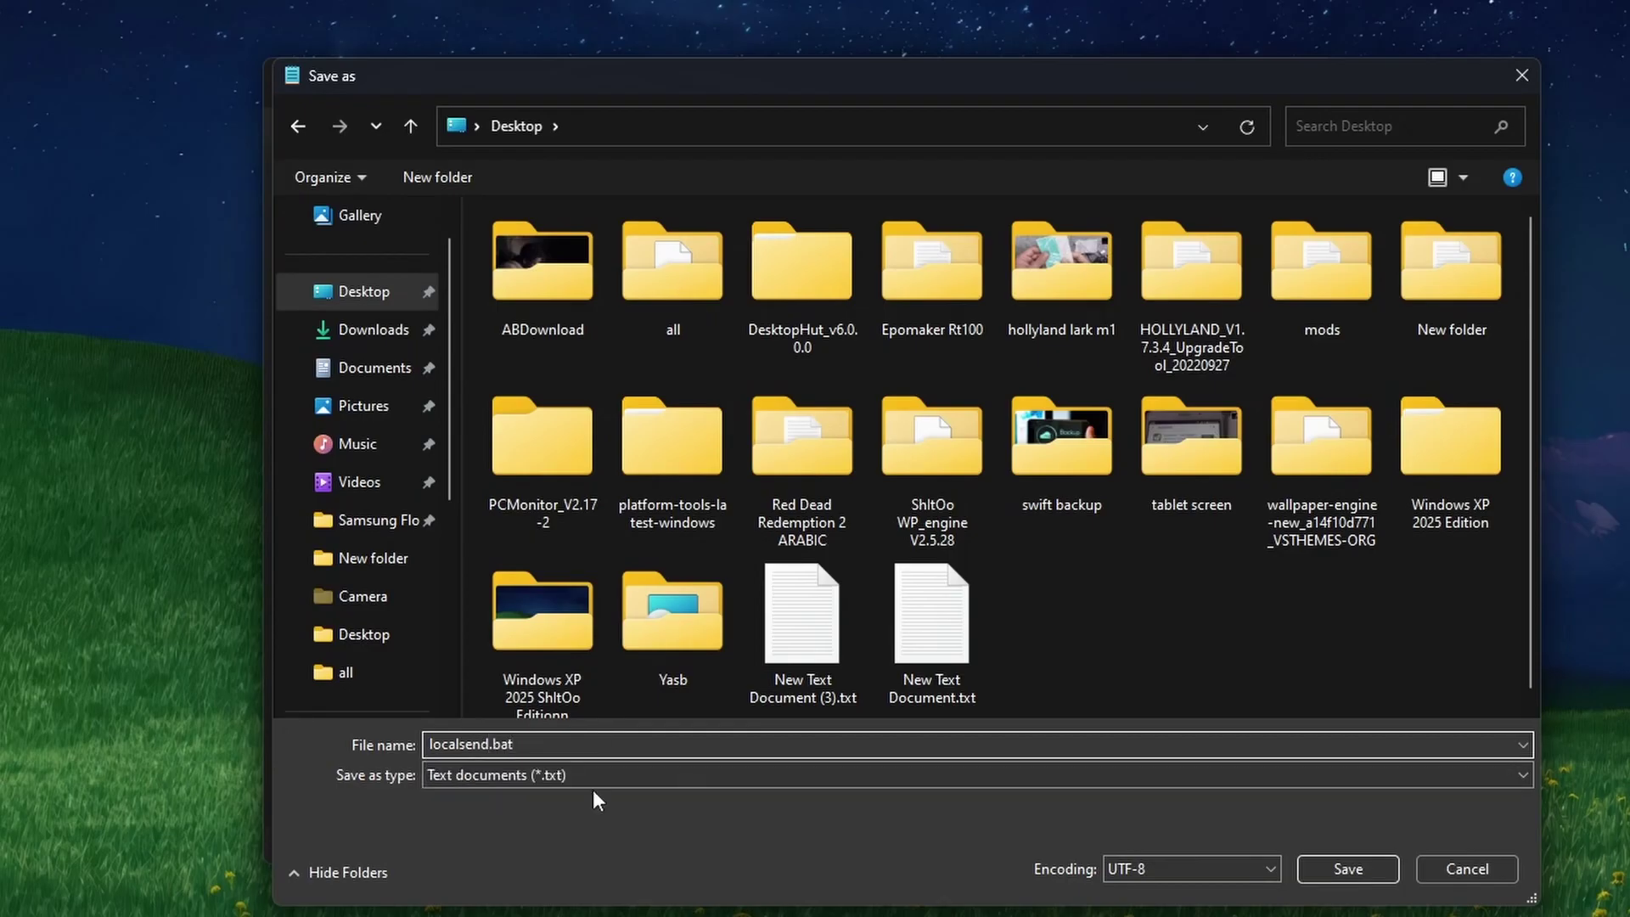
click(1348, 870)
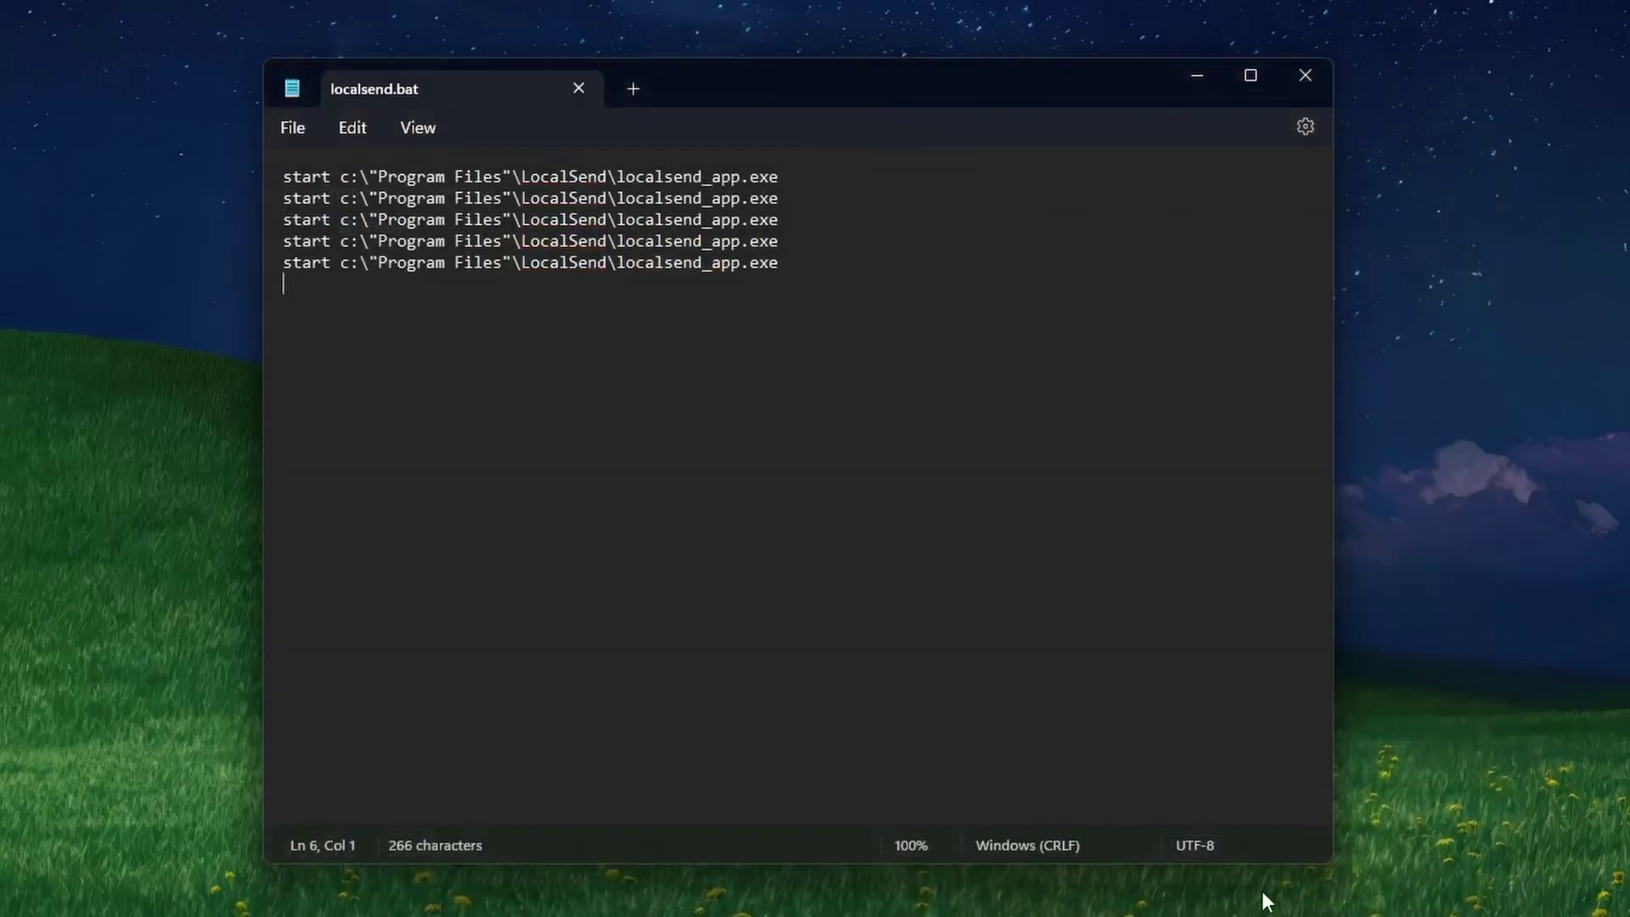
click(1074, 258)
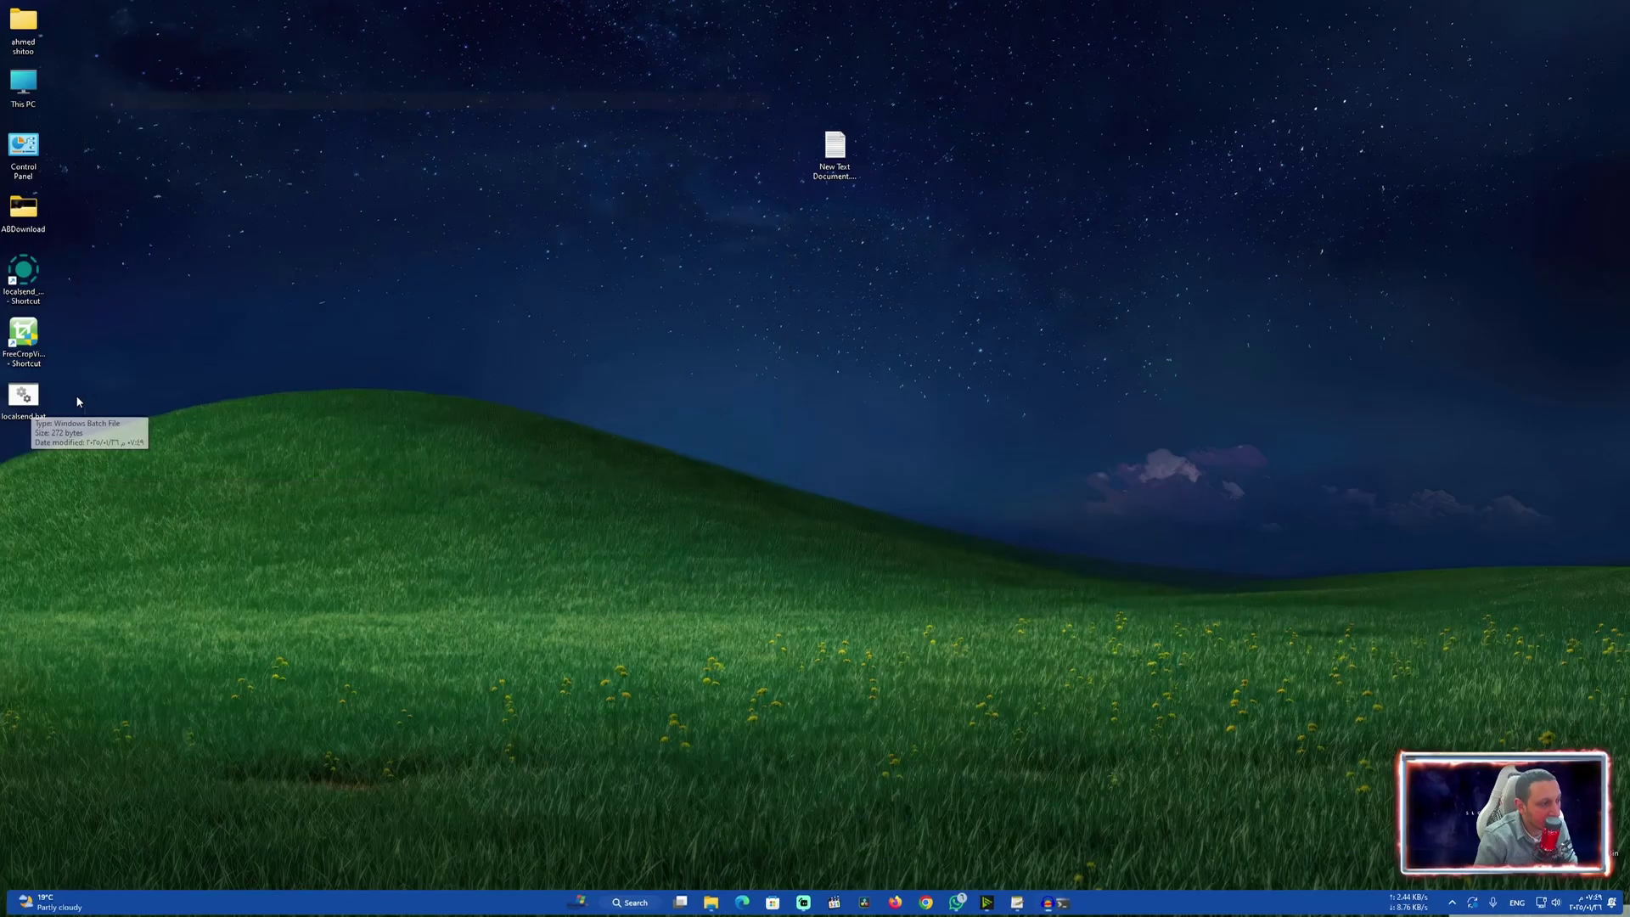
Run localsend.bat from the desktop and spread out the LocalSend windows it opens
double_click(49, 567)
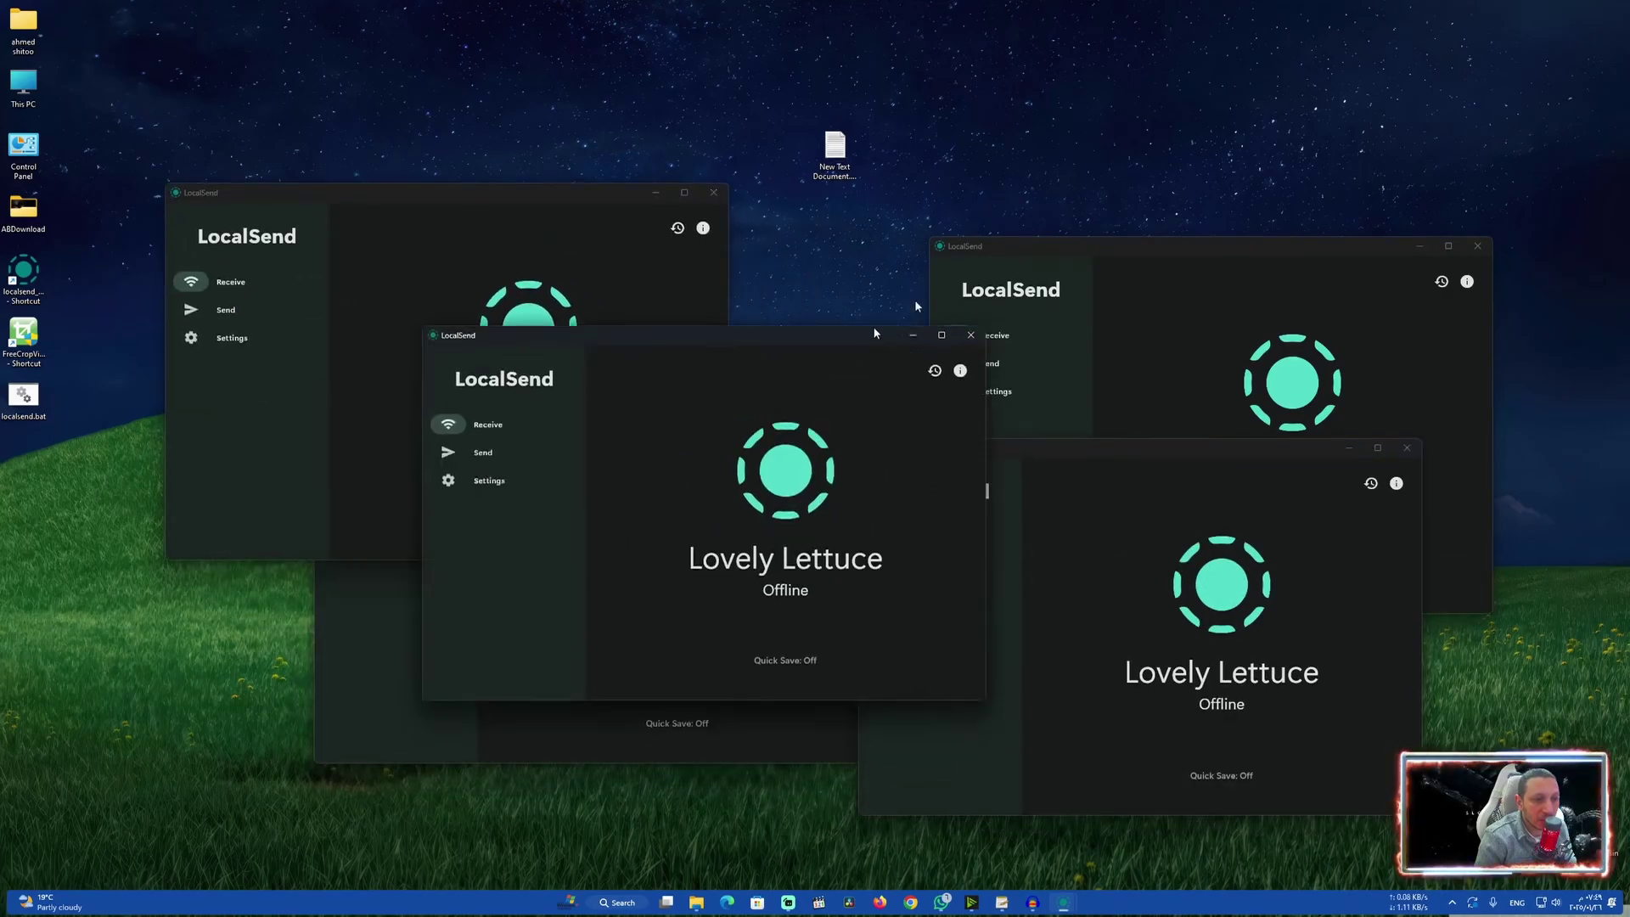
click(737, 524)
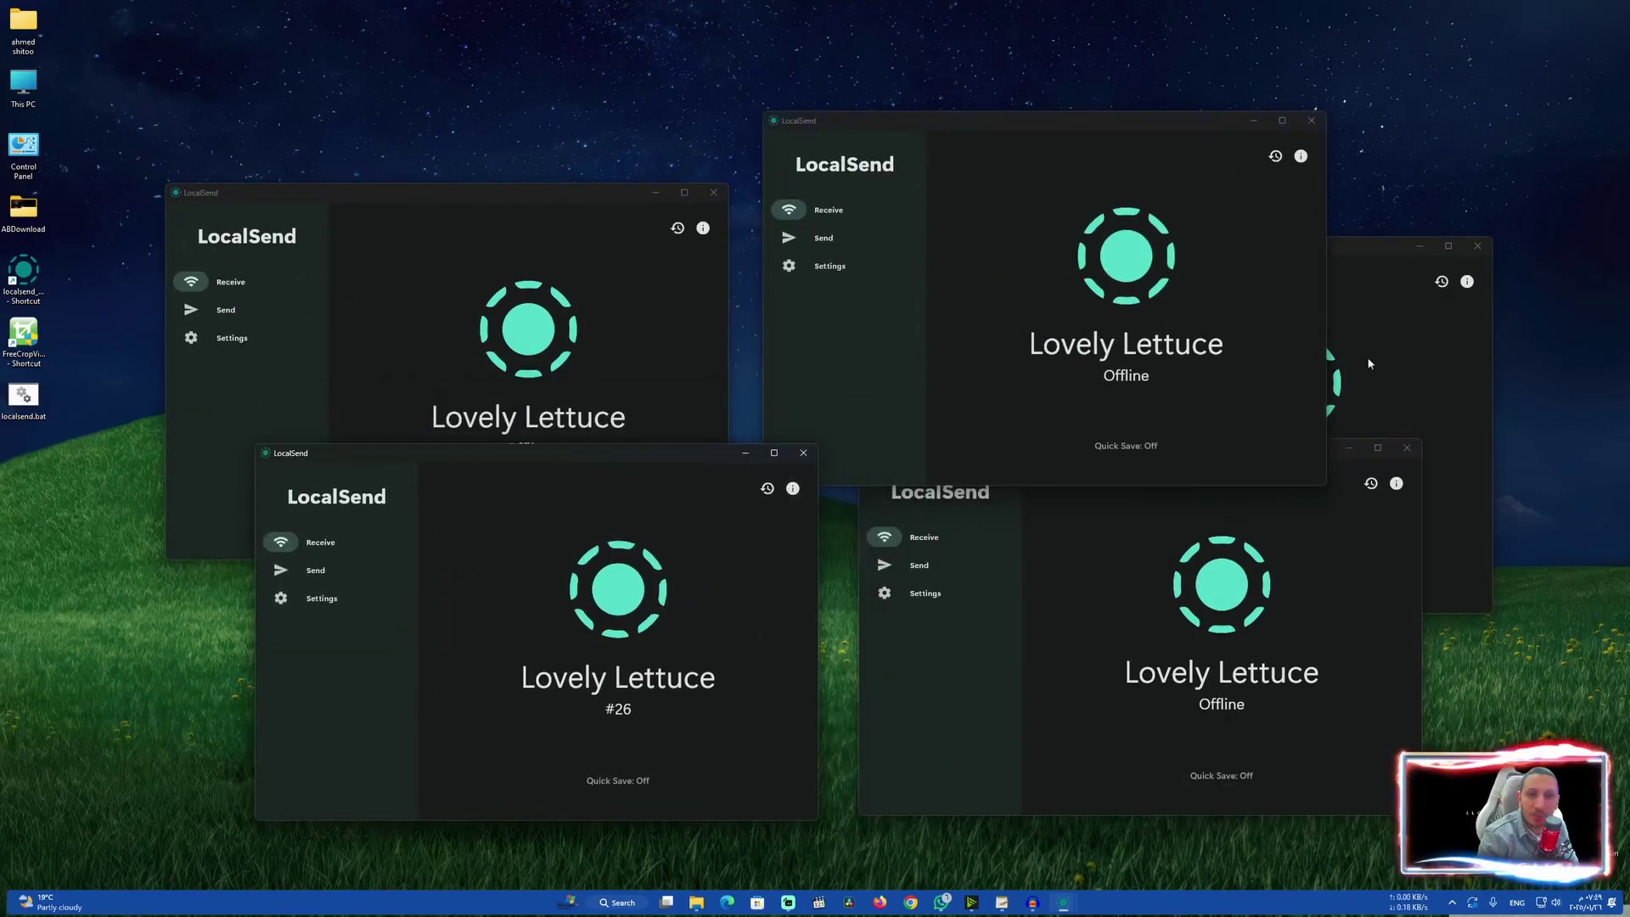
click(1379, 317)
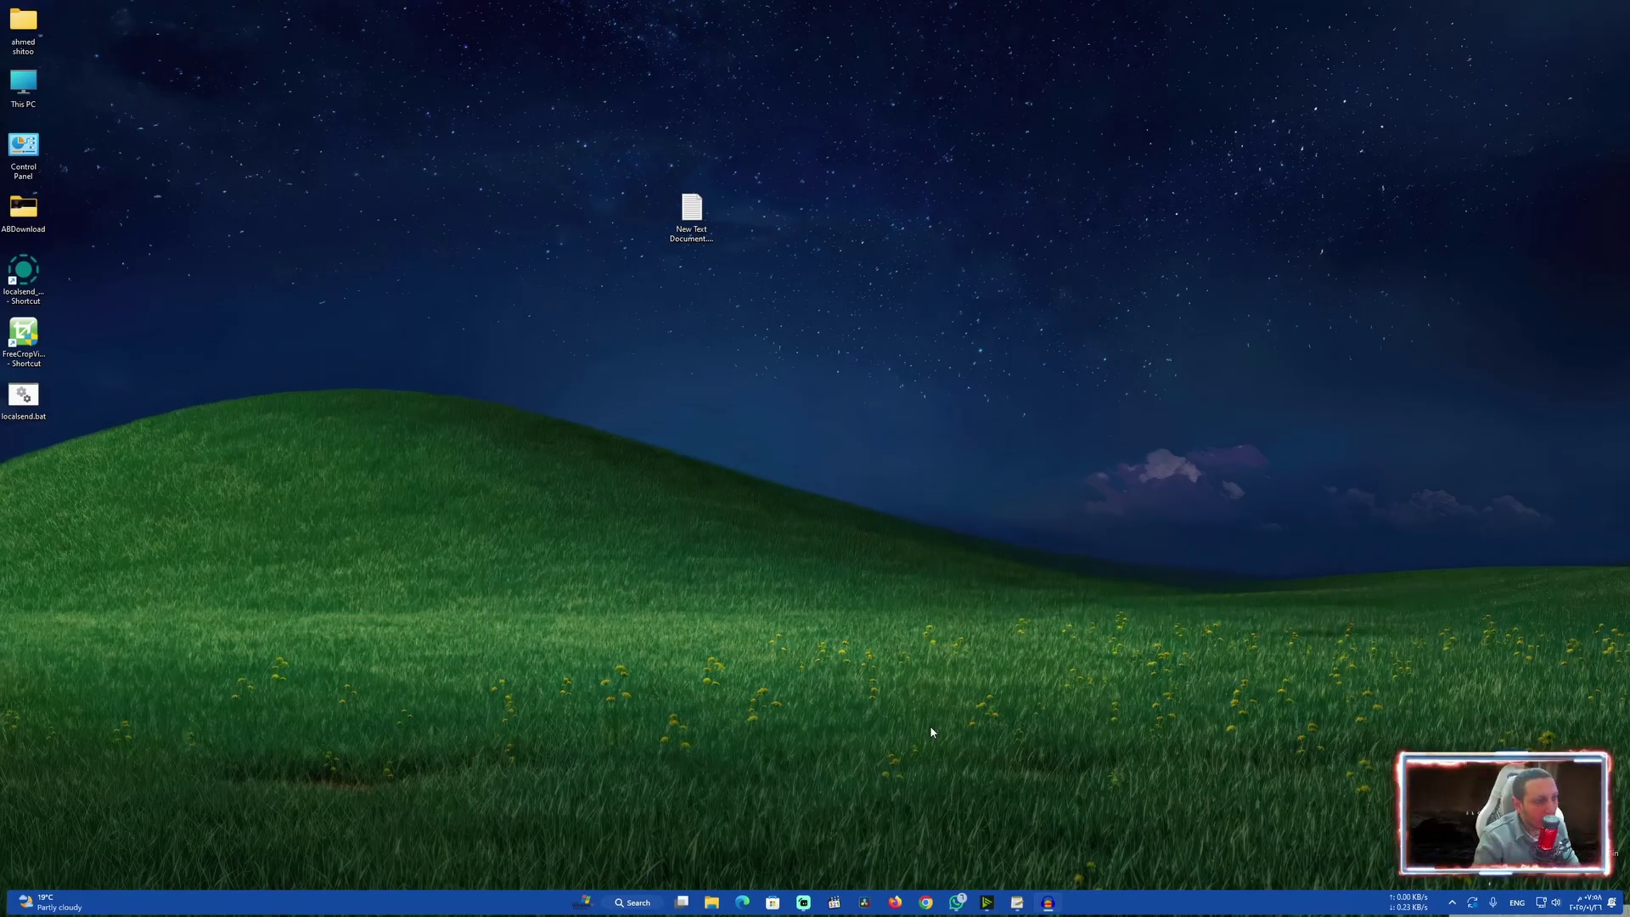
Open the file location of the FreeCropVideo shortcut on the desktop
click(43, 344)
right_click(34, 335)
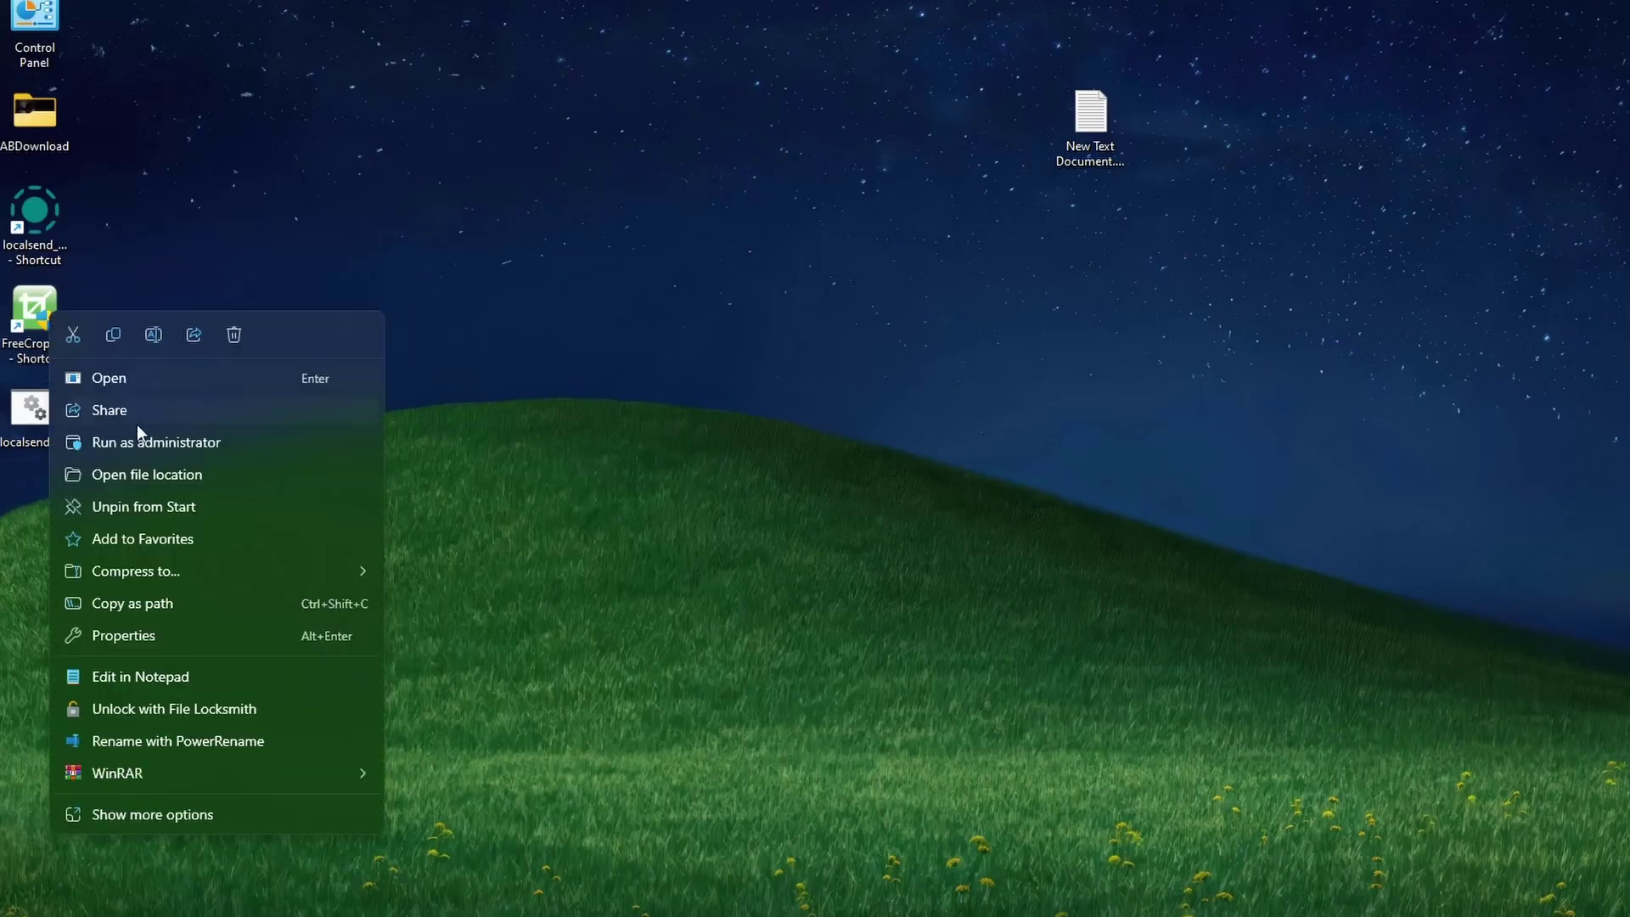
click(167, 476)
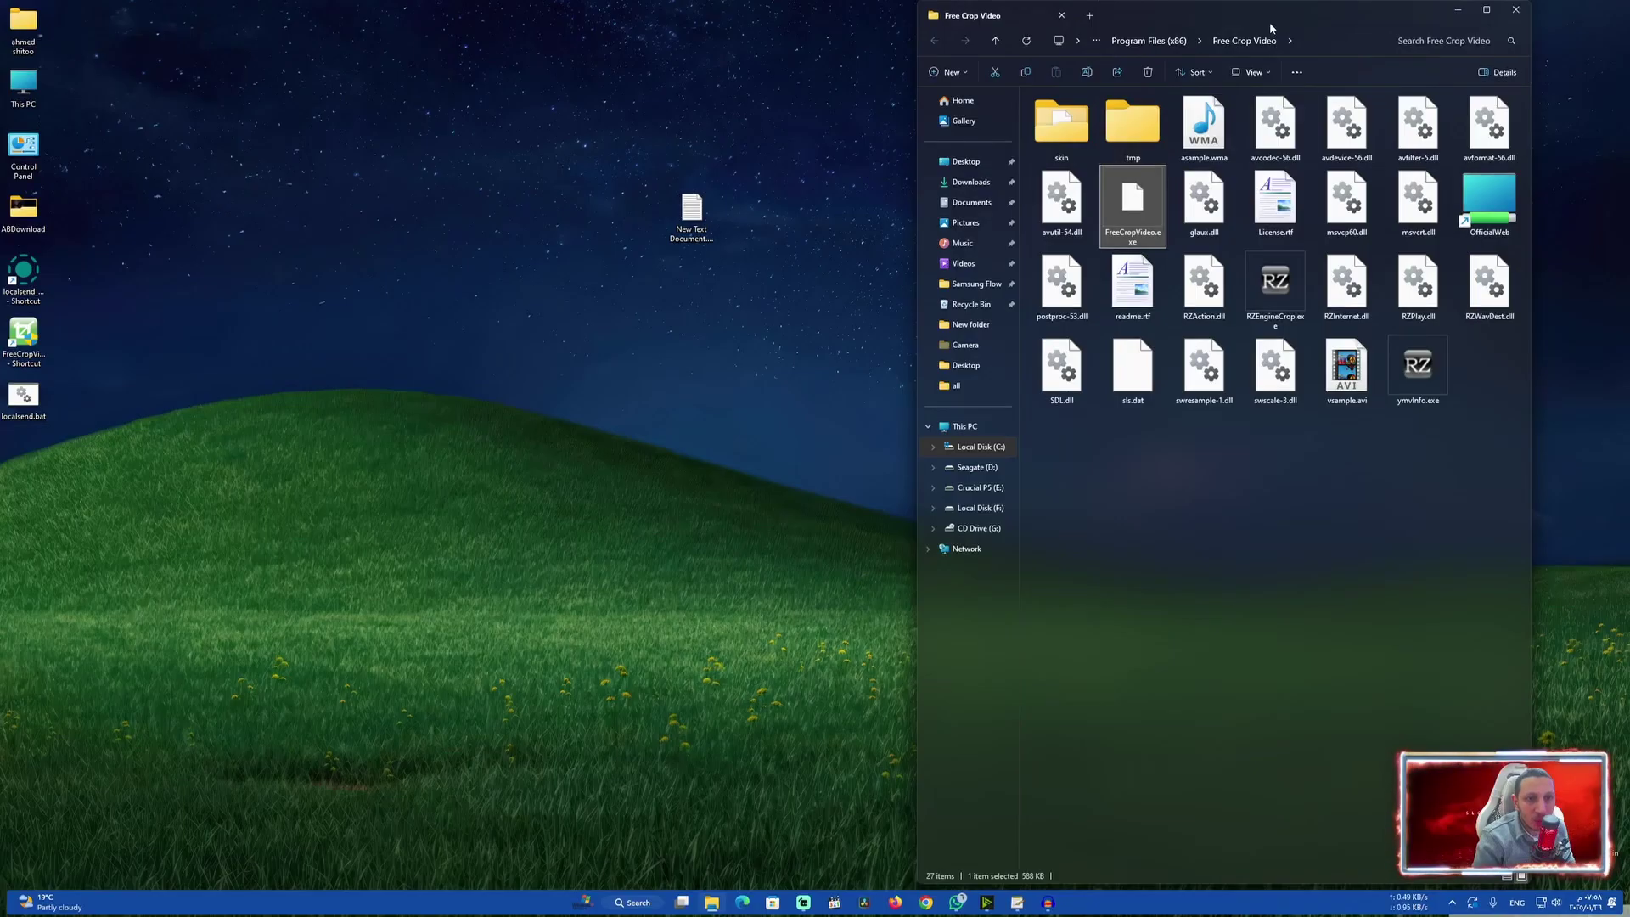
Trace the program's folder path by going up to Local Disk (C:) and back through Program Files (x86) into Free Crop Video
click(998, 42)
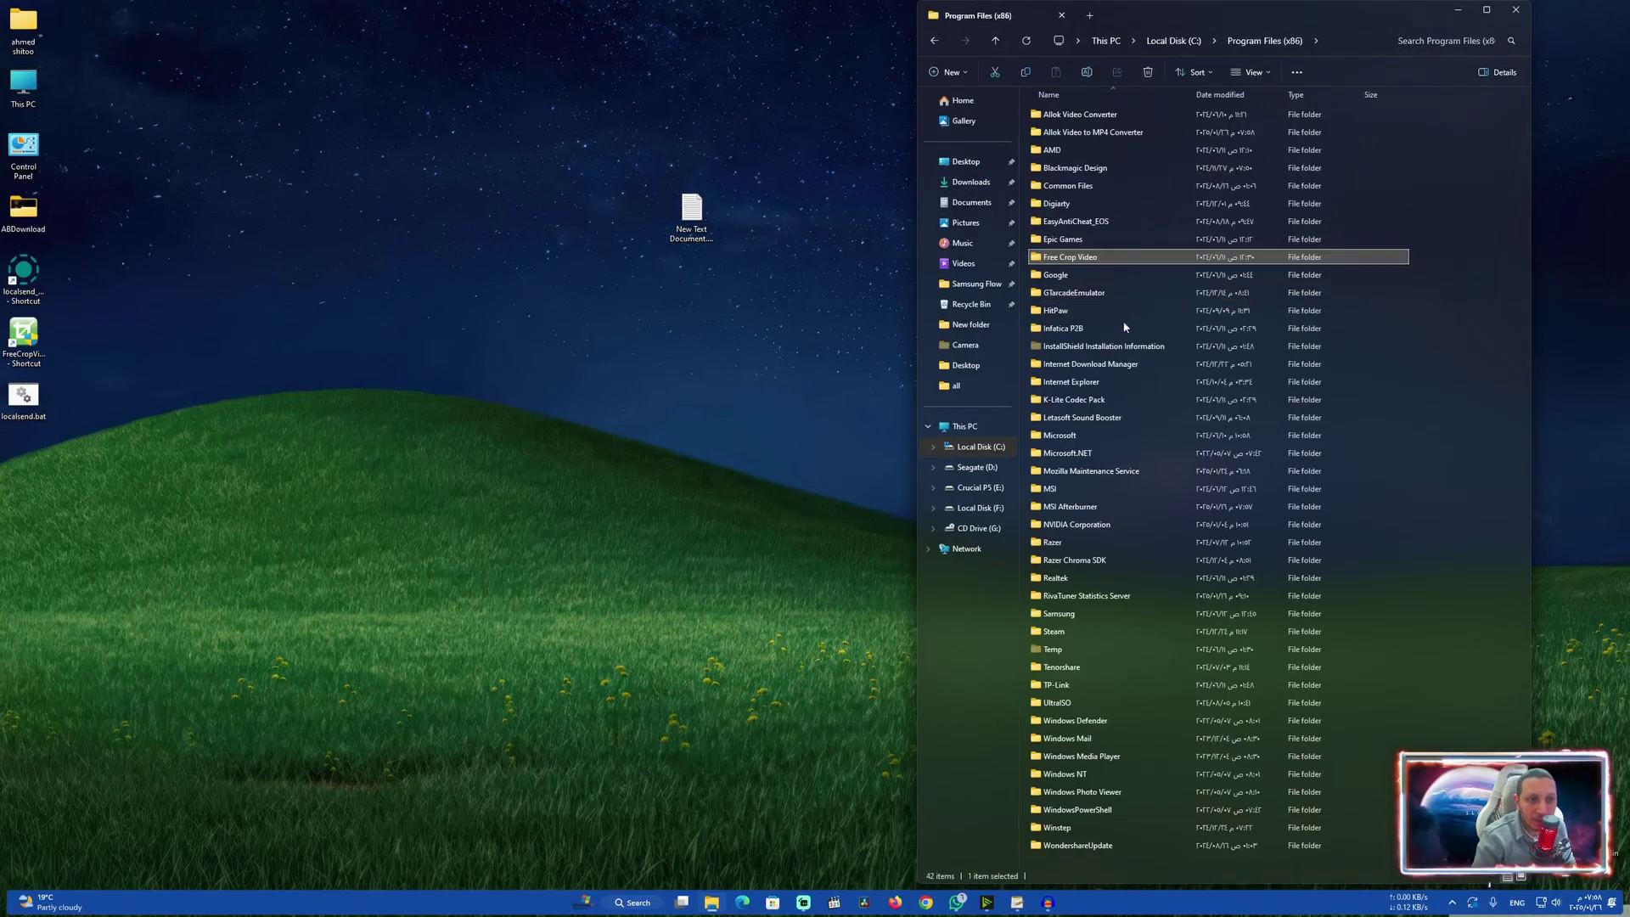
click(996, 42)
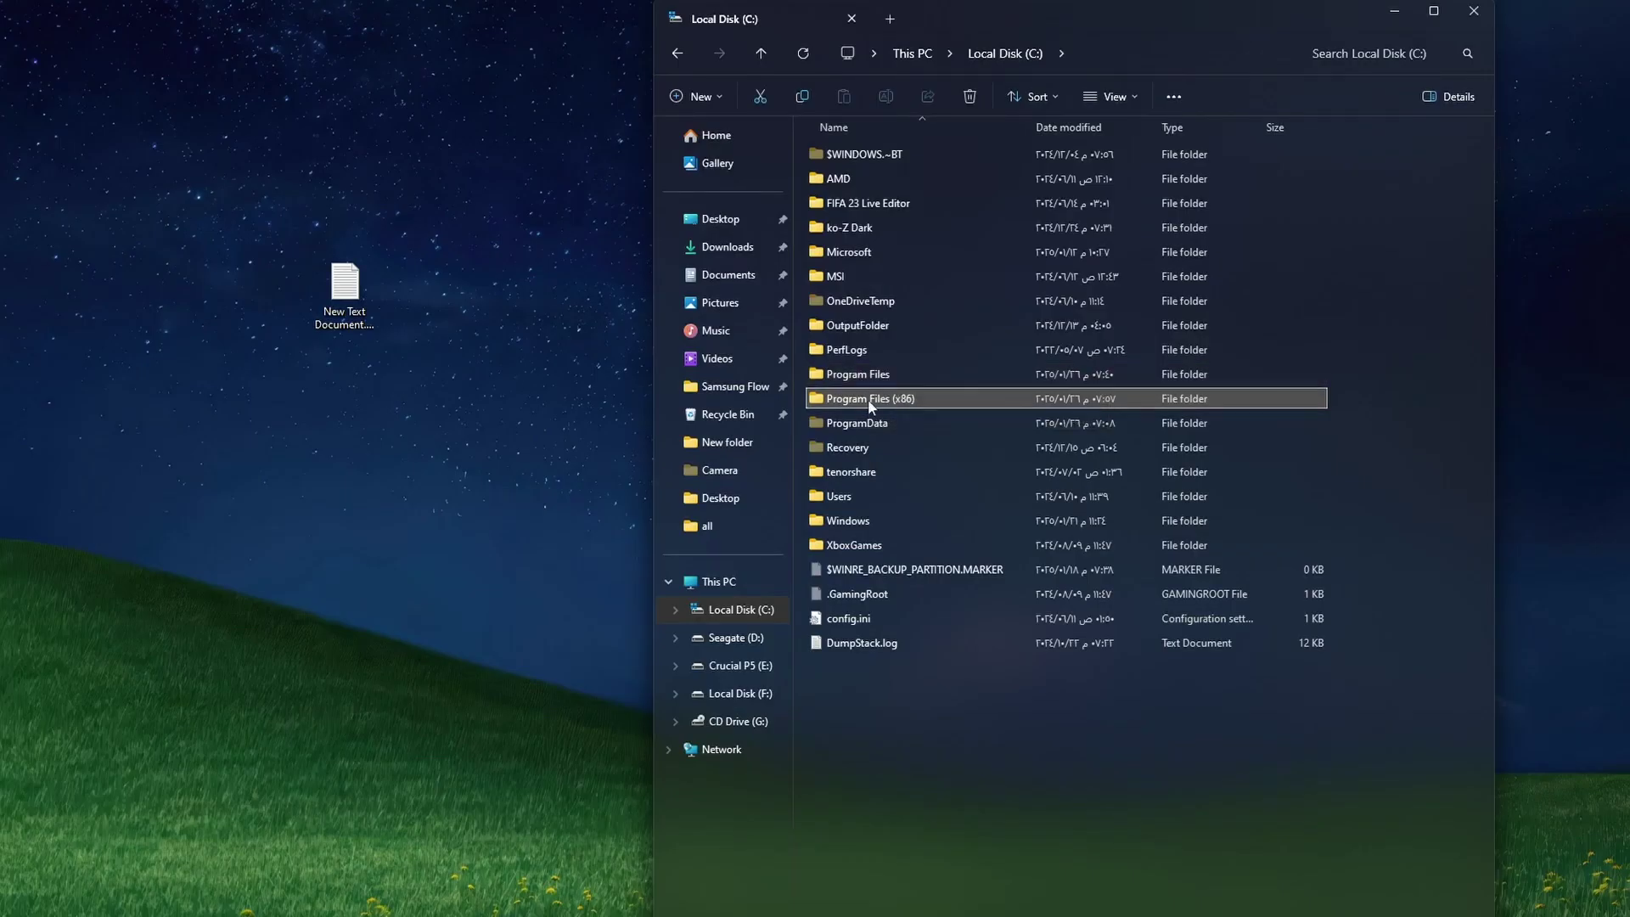
mouse_move(887, 405)
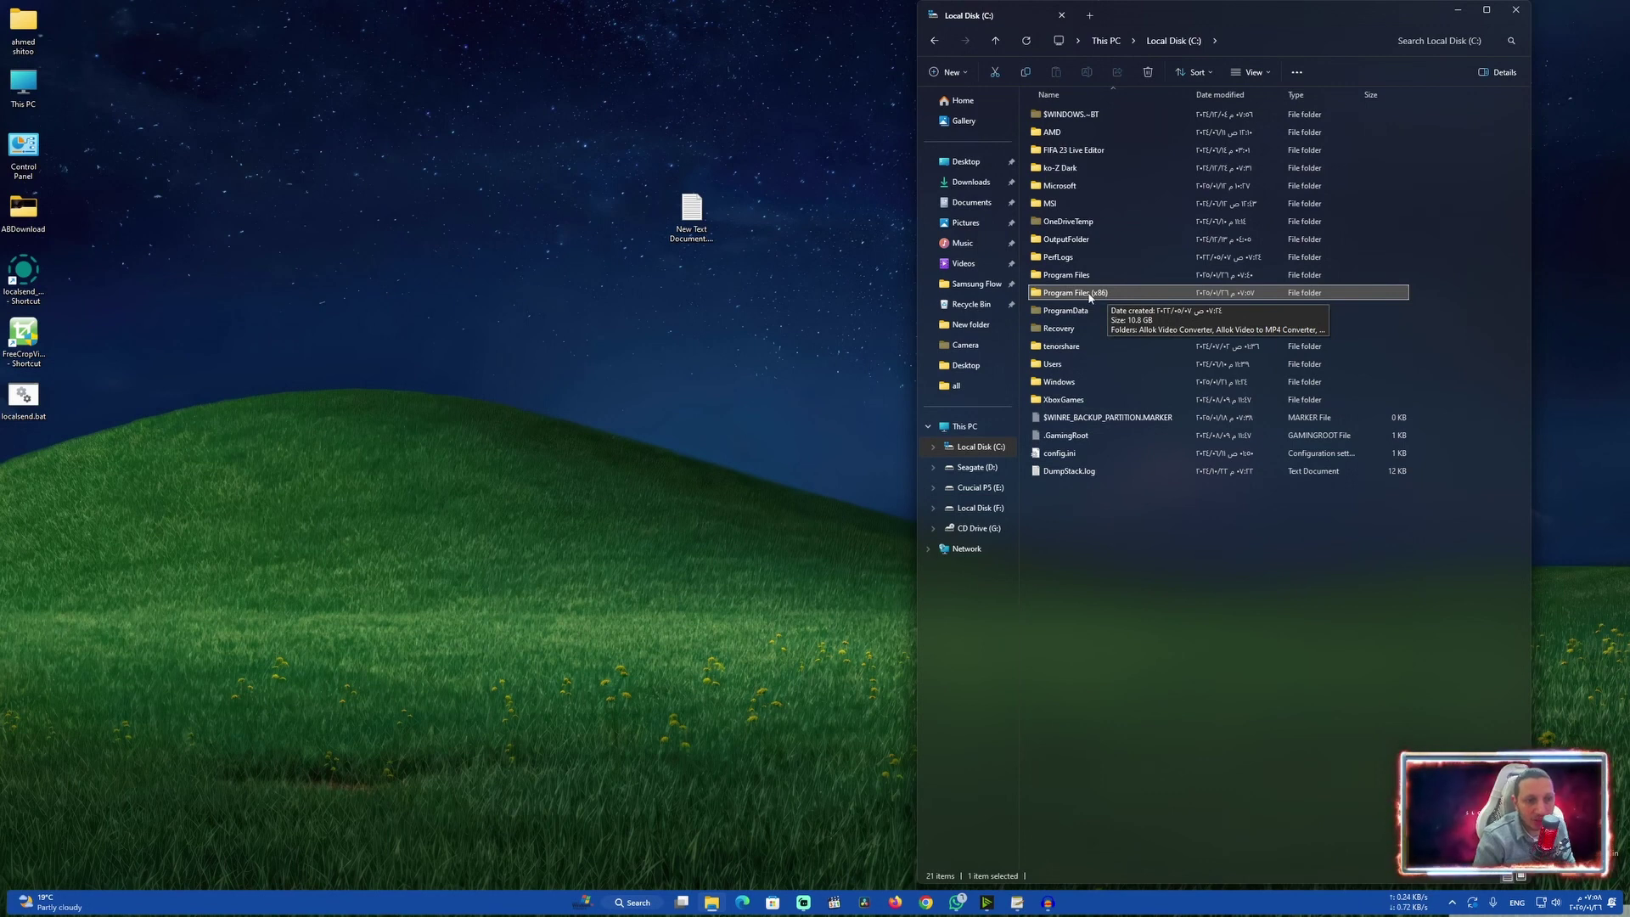
double_click(1090, 293)
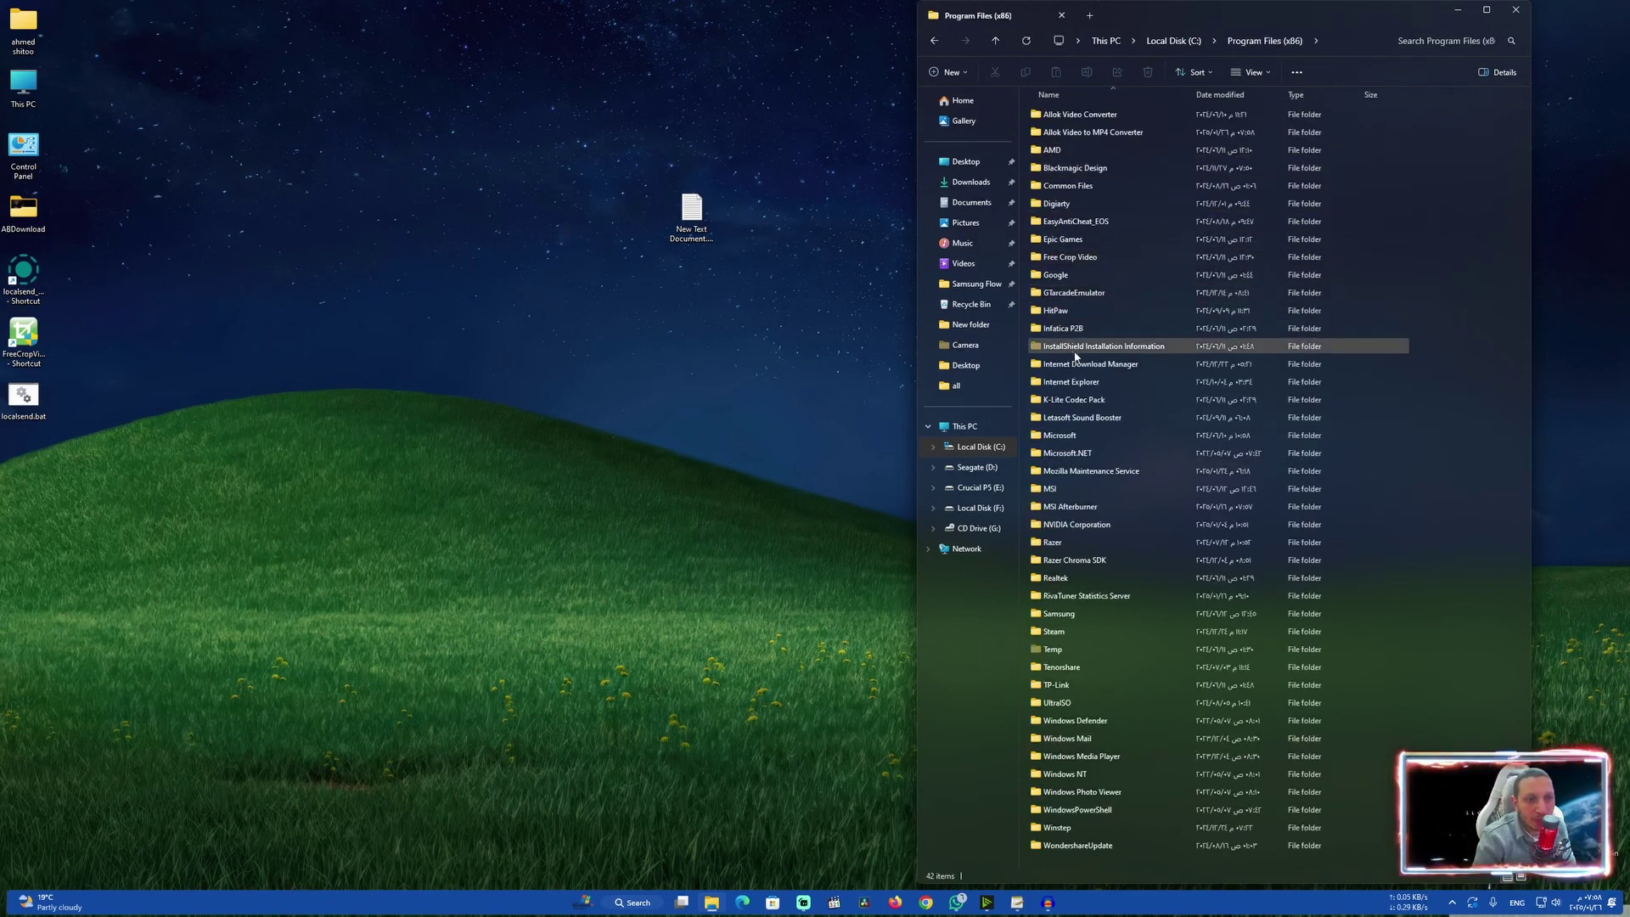
double_click(1068, 259)
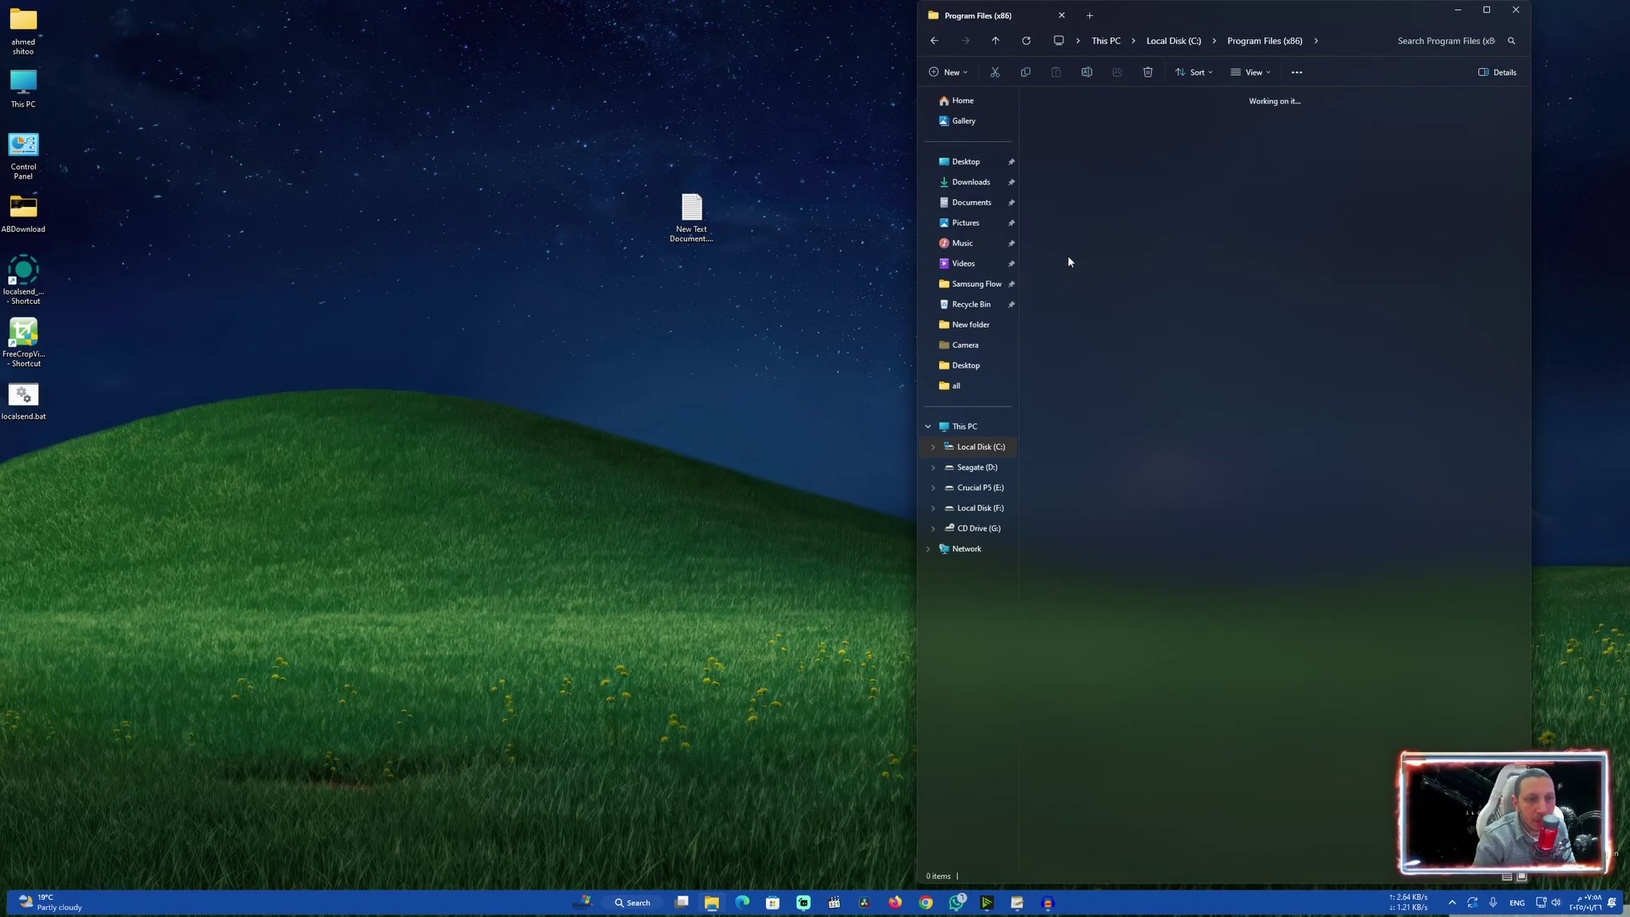
Open the New Text Document on the desktop and enter the command start c:\"Program Files"\WinRAR\WinRAR.exe
click(695, 210)
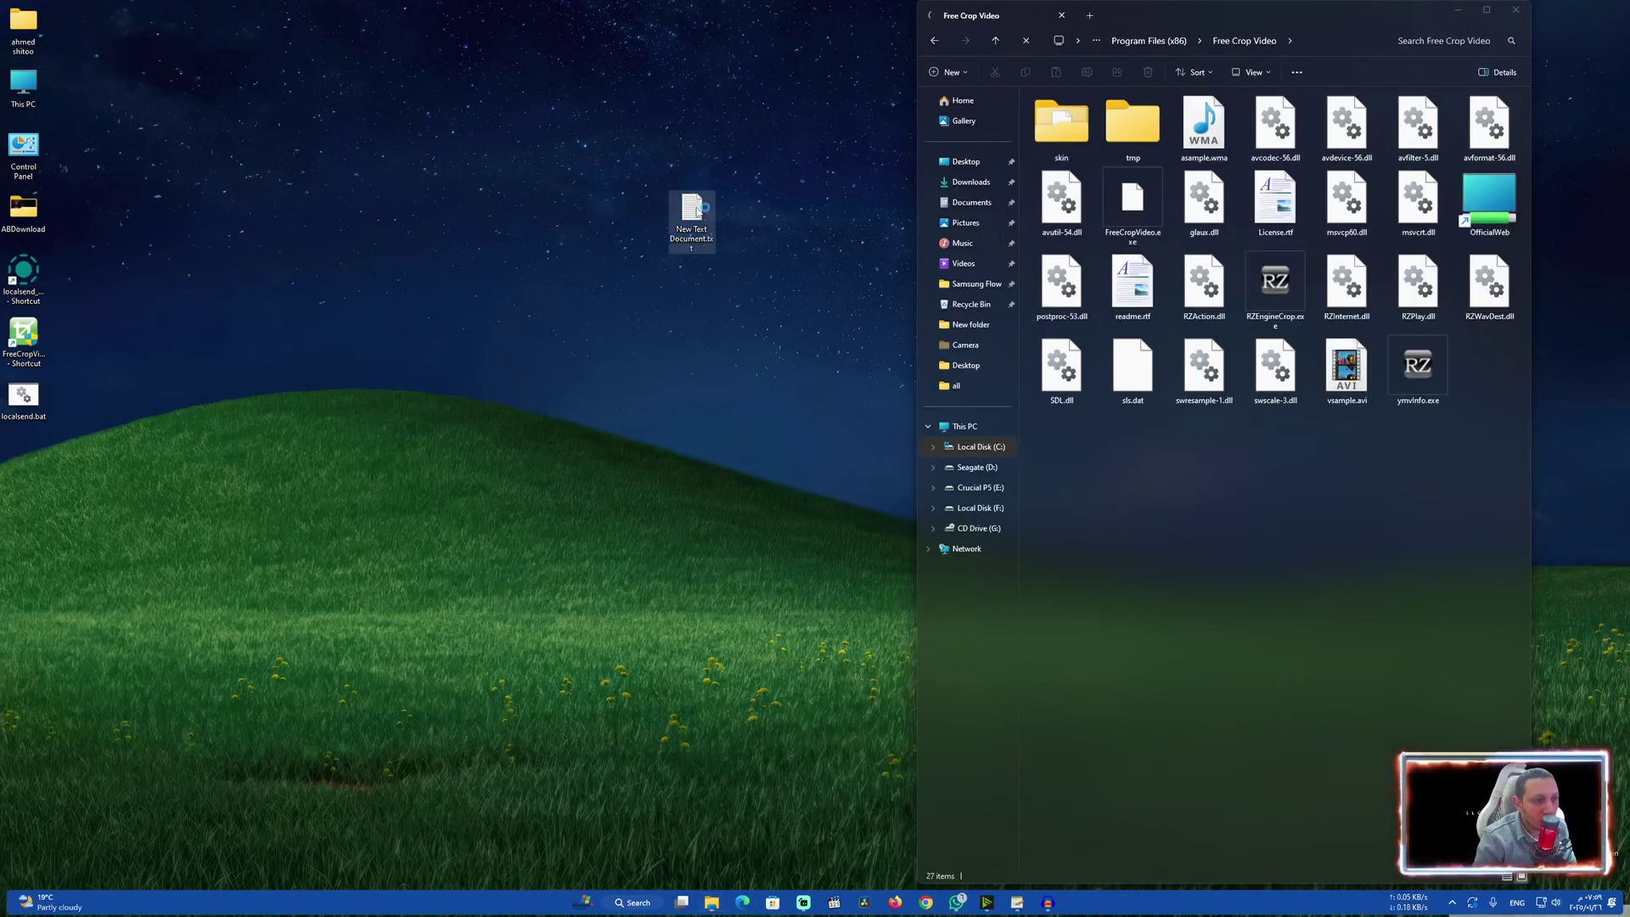
double_click(695, 210)
text(start c:\"Program Files"\WinRAR\WinRAR.exe)
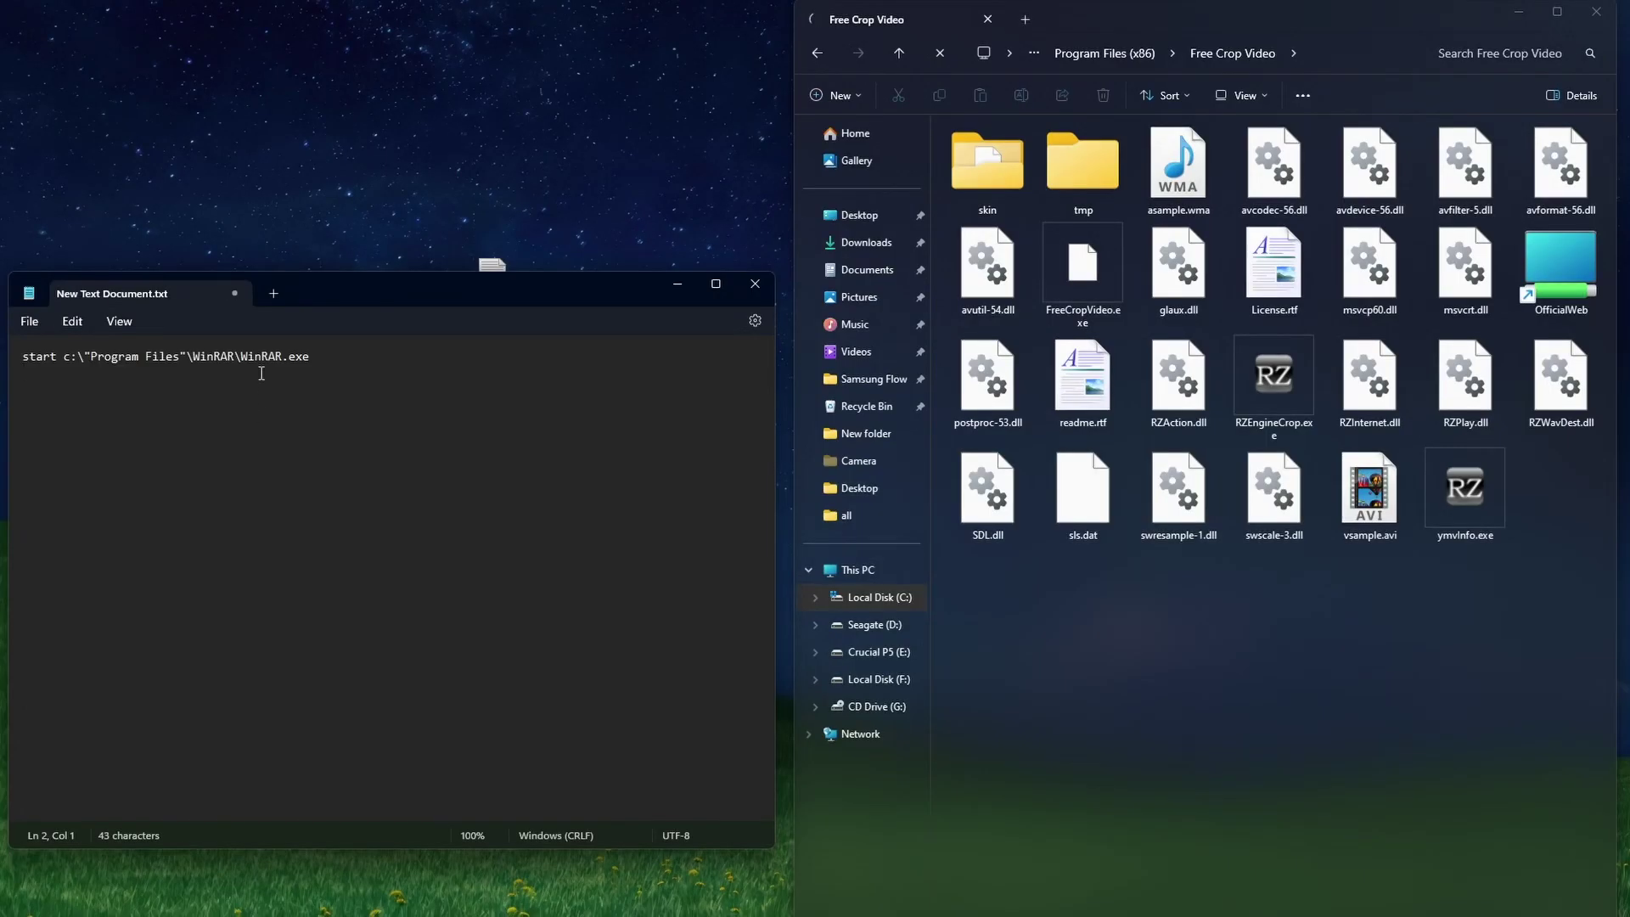
Replace Program Files in the command with Program Files (x86), copied from the Free Crop Video folder's path
click(1306, 54)
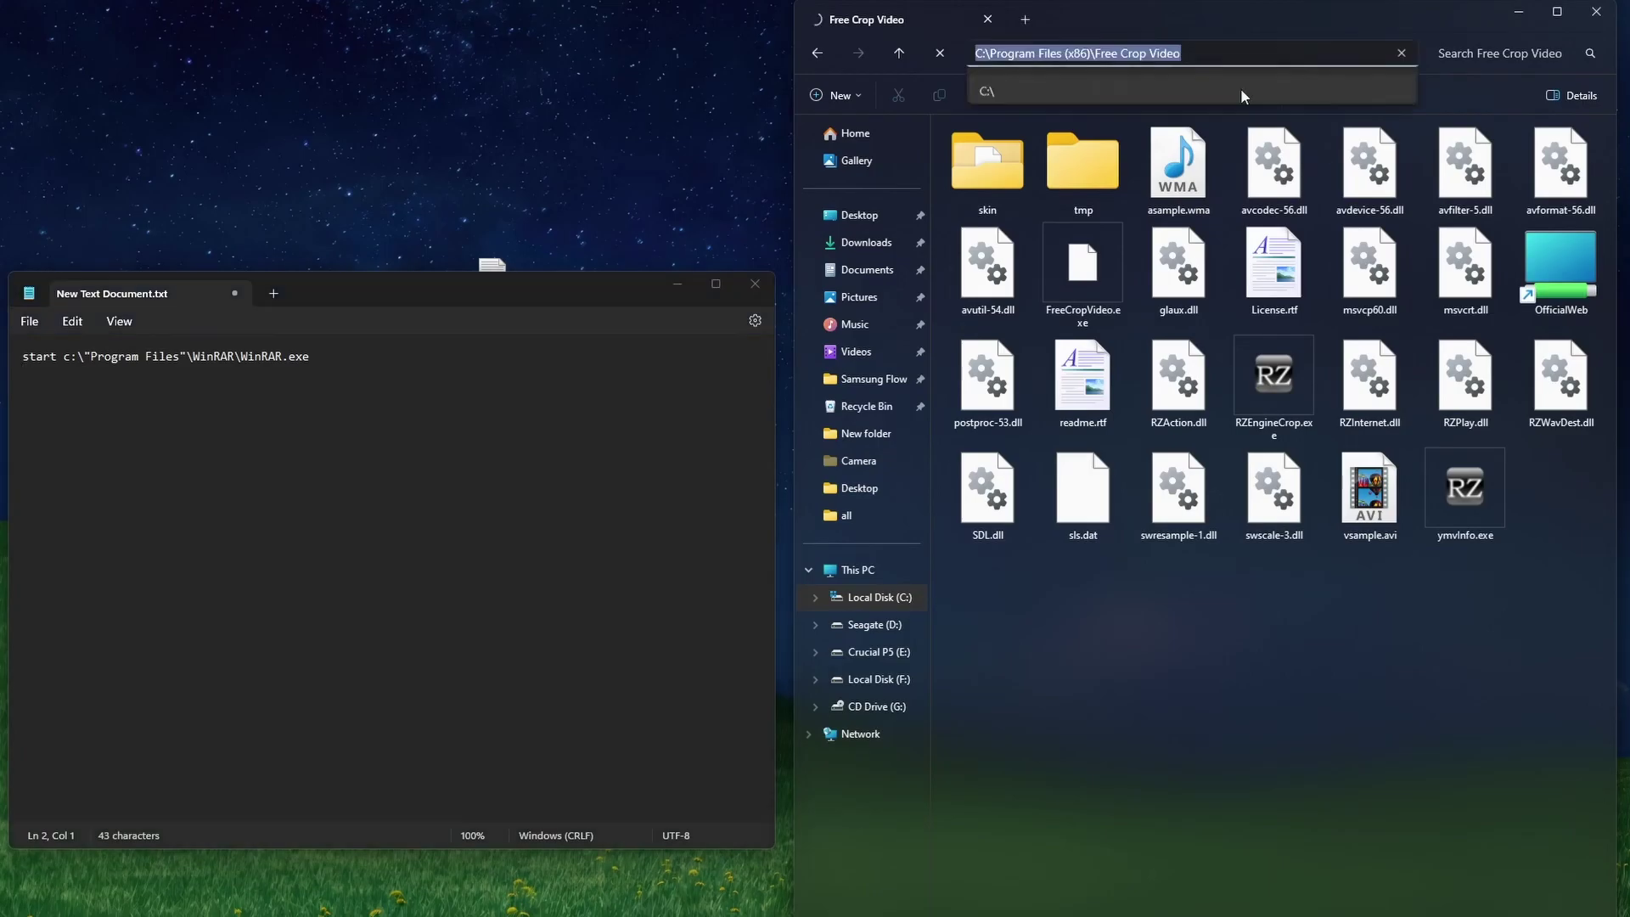
click(1089, 56)
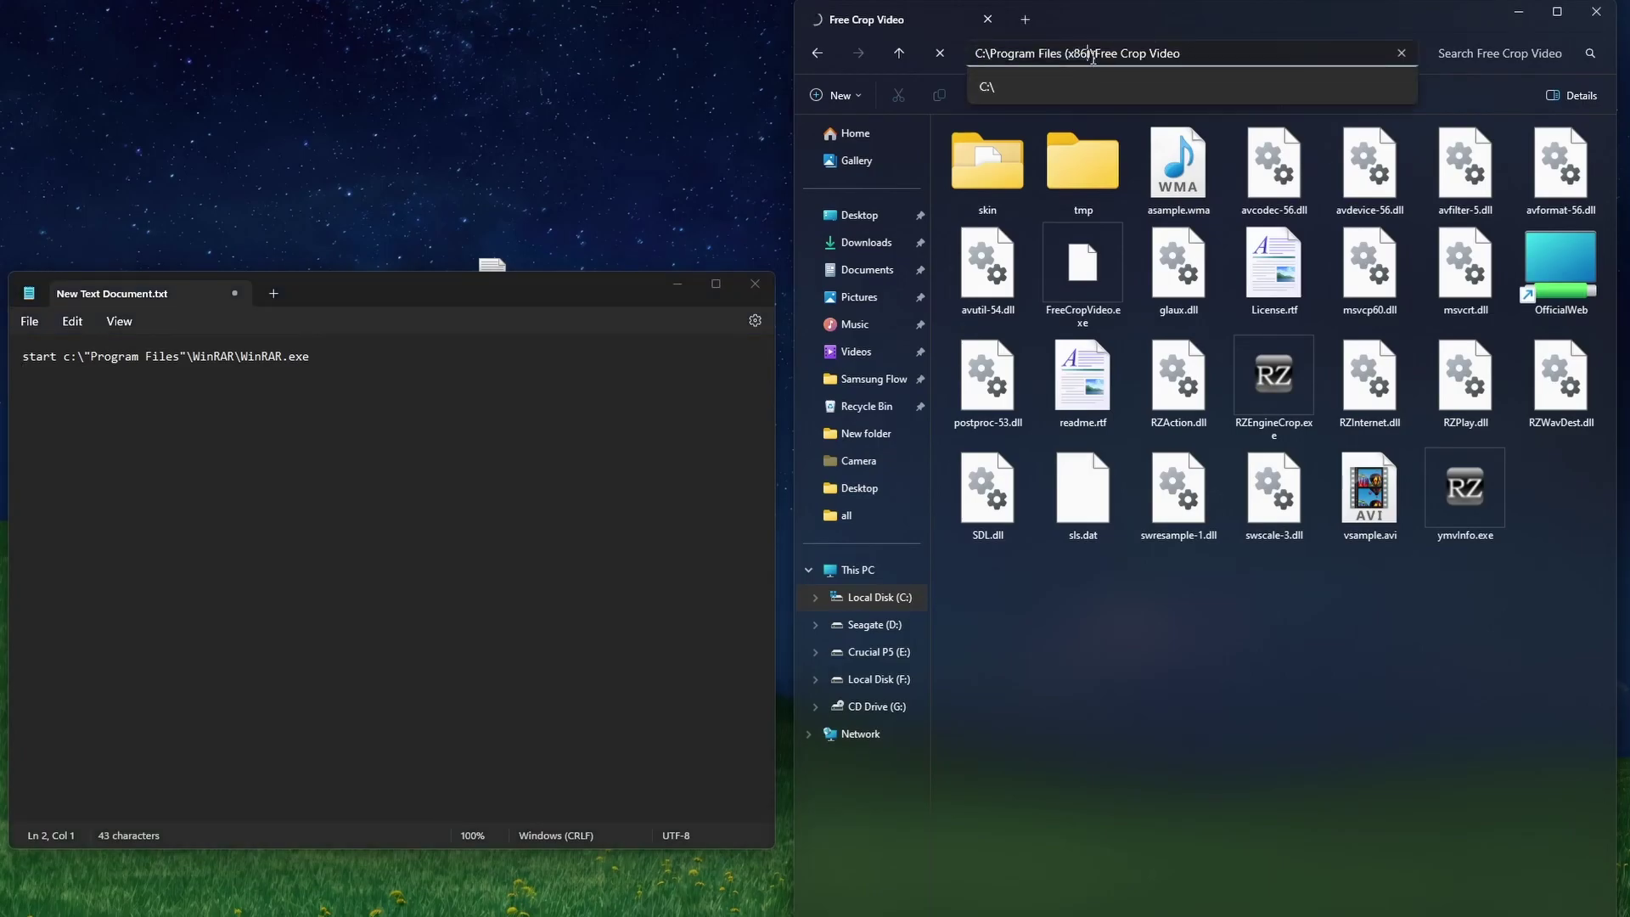
drag(1093, 56, 993, 61)
key(ctrl+c)
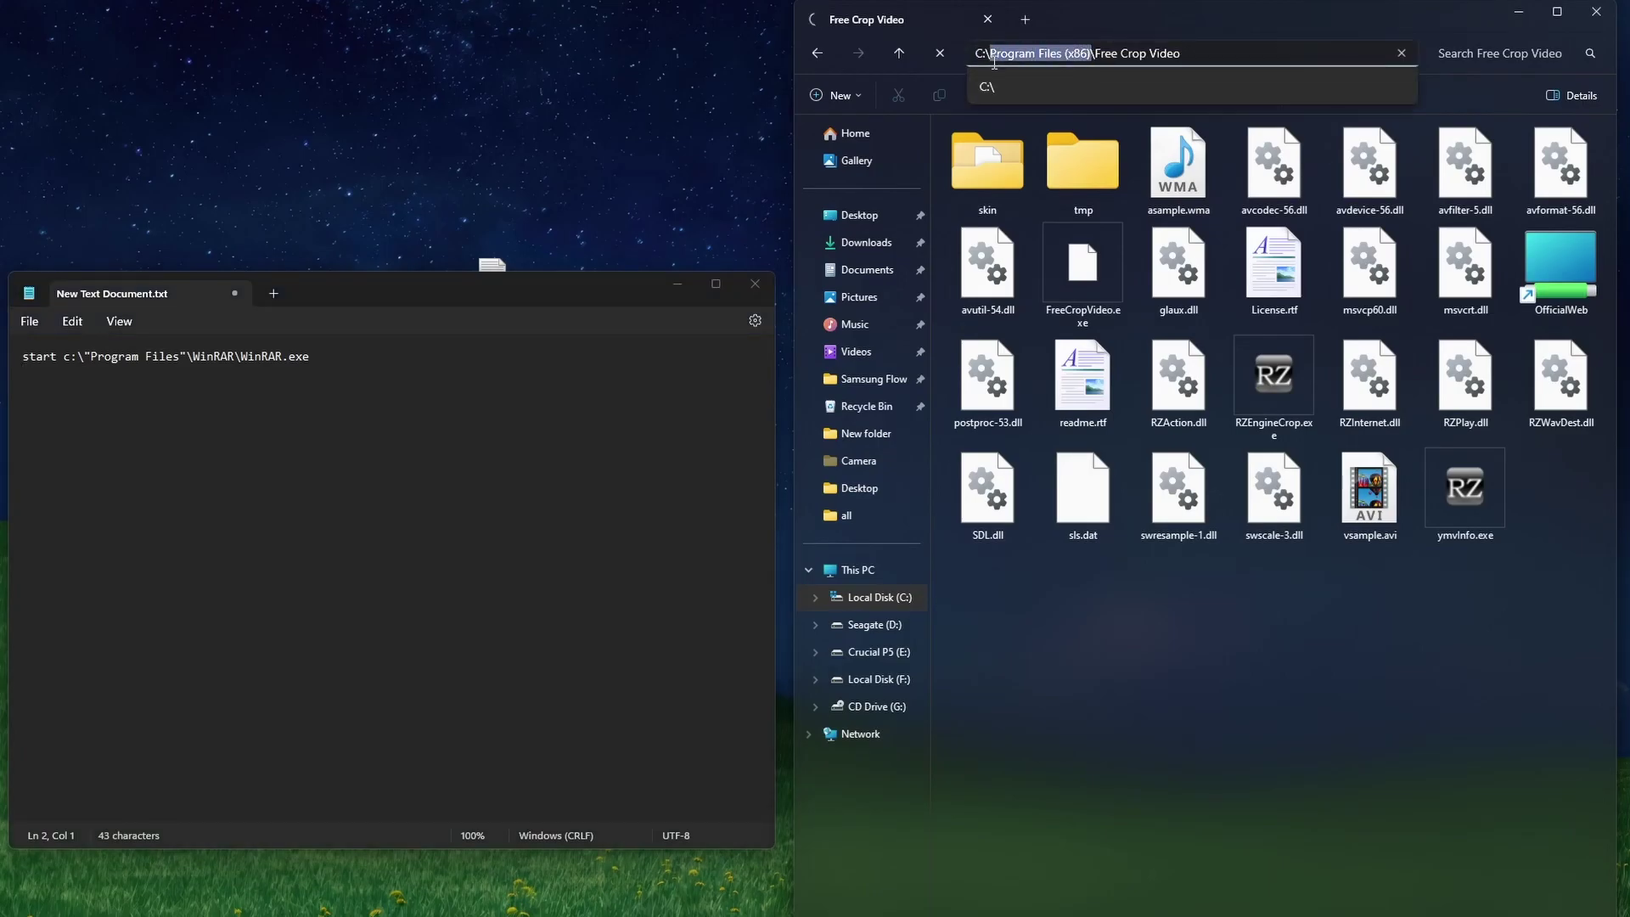
drag(181, 360, 94, 360)
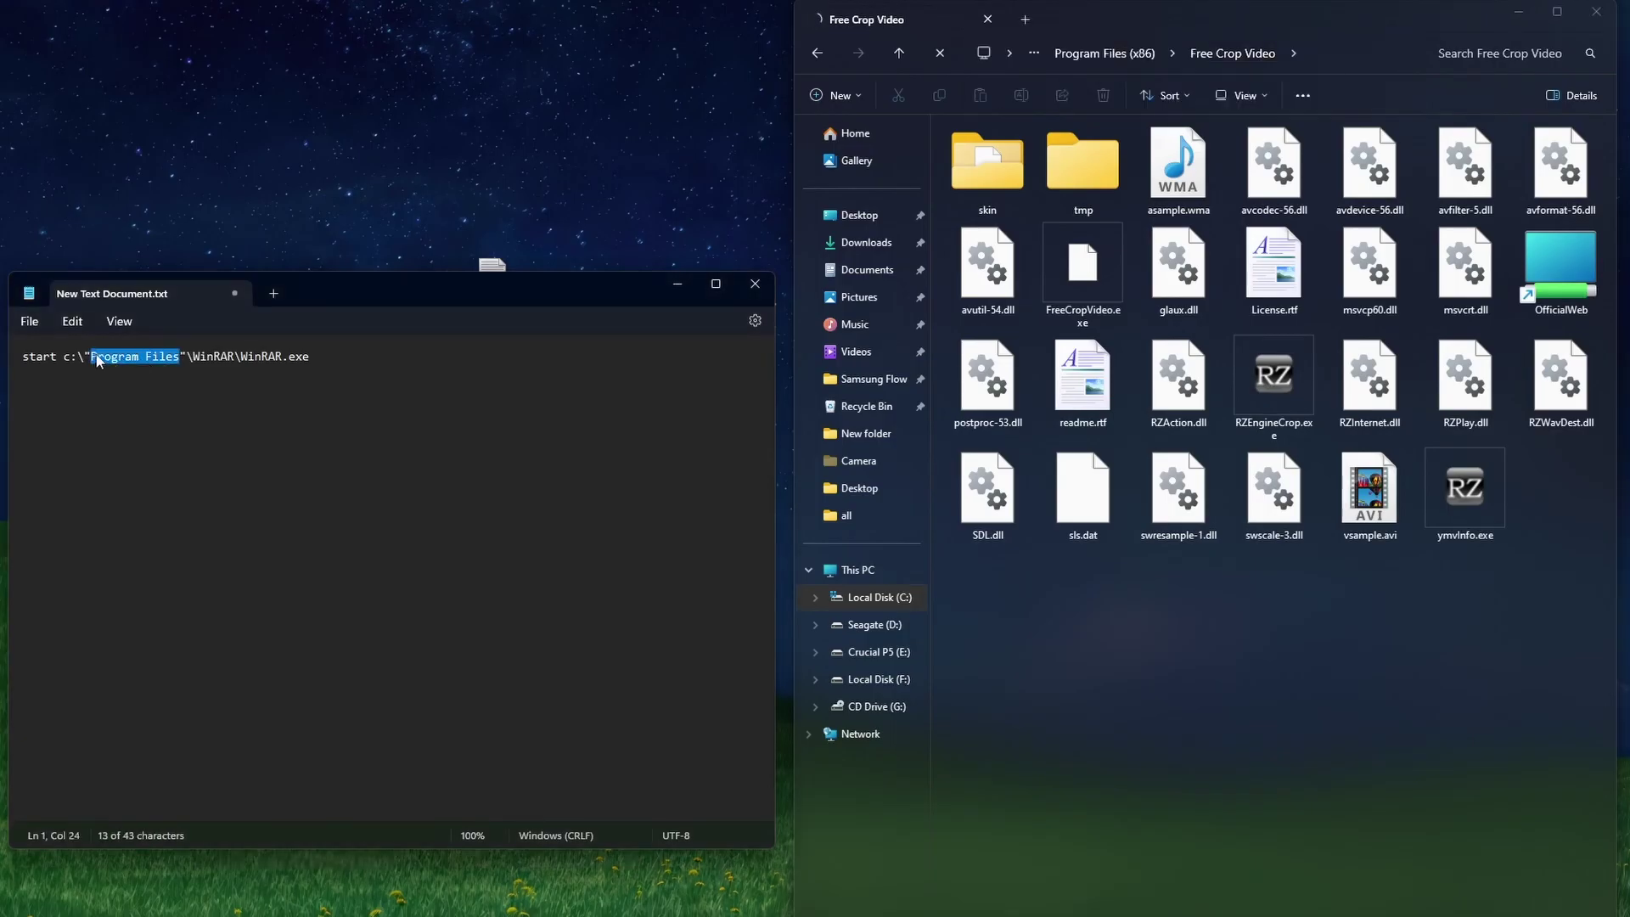
key(ctrl+v)
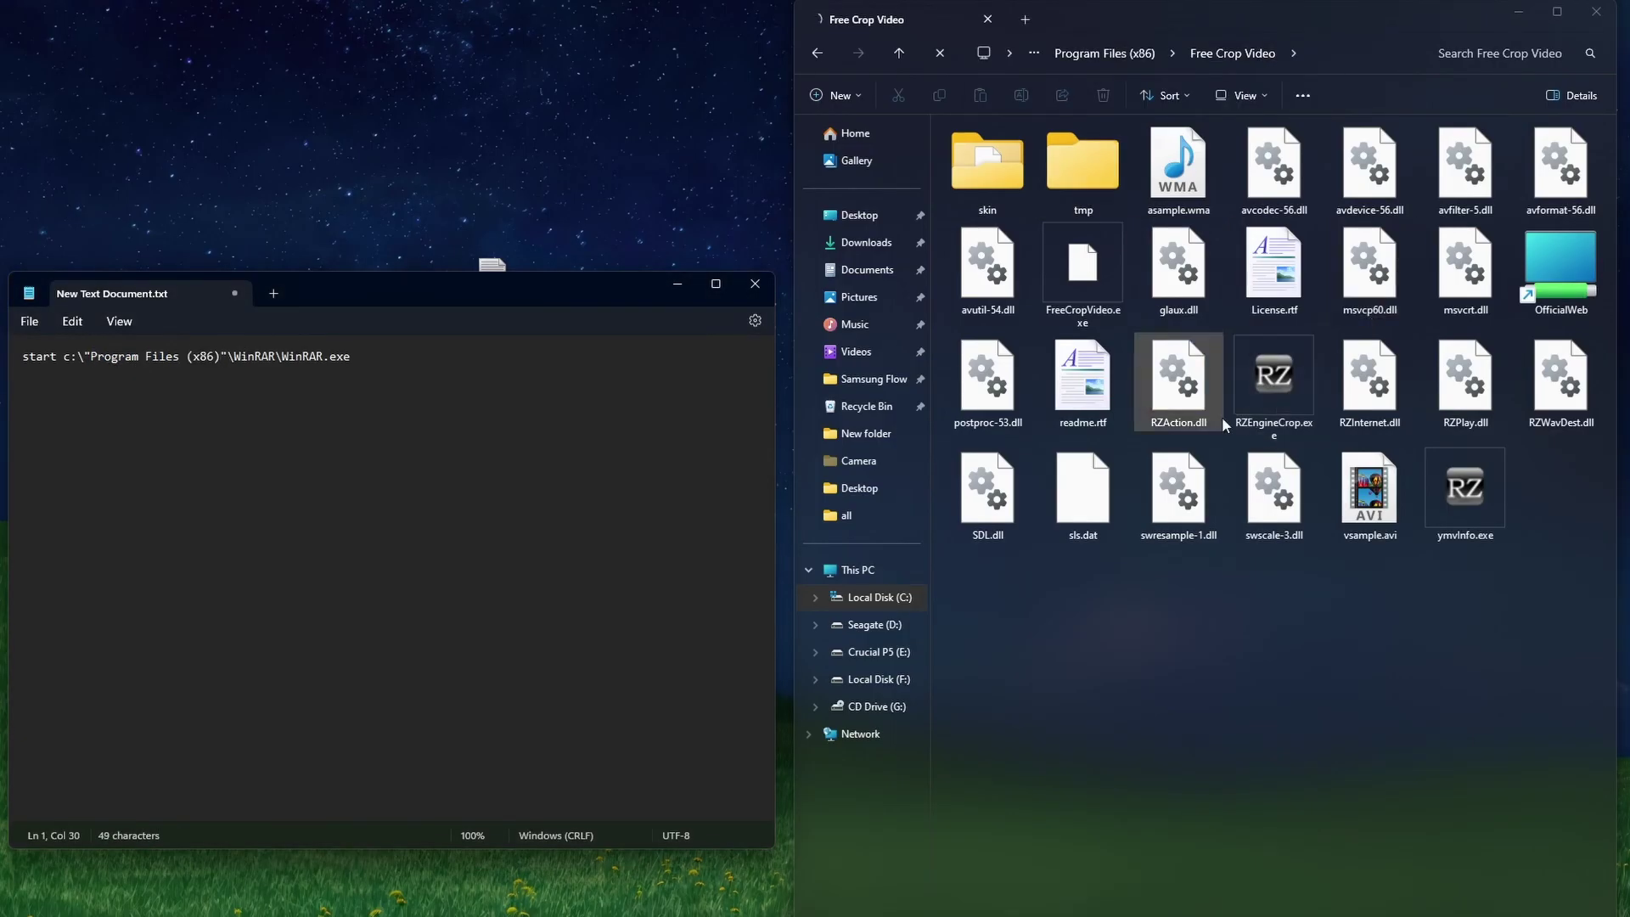
Replace the WinRAR folder name in the command with Free Crop Video, copied from the folder's path
click(1327, 58)
drag(1327, 58, 1095, 57)
key(ctrl+c)
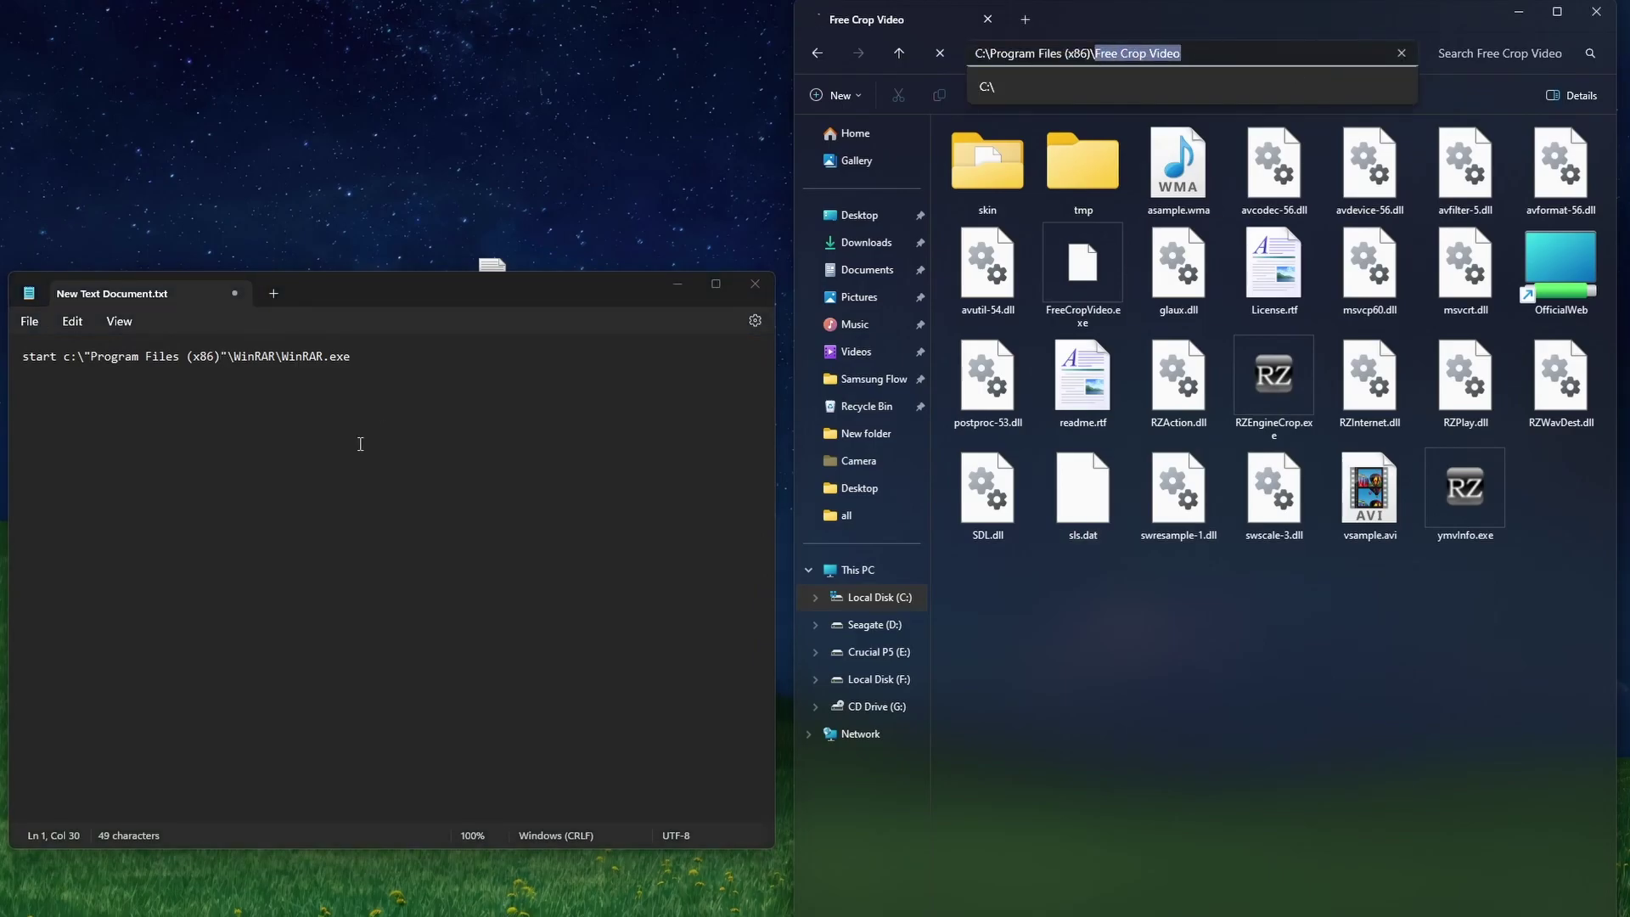
click(277, 362)
double_click(242, 357)
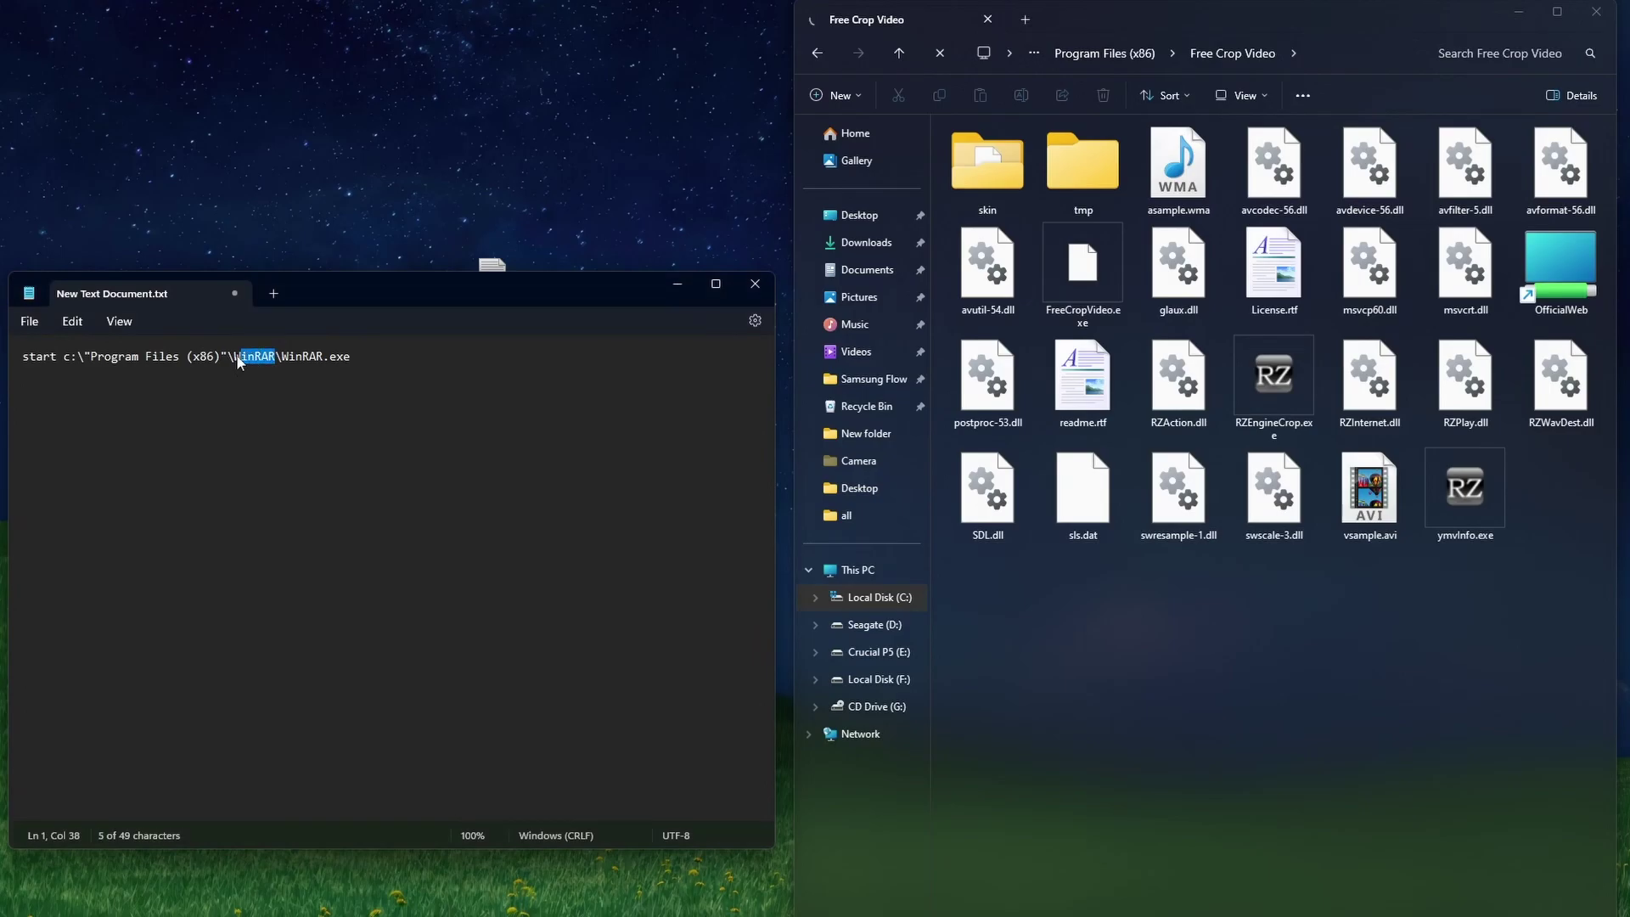
key(ctrl+v)
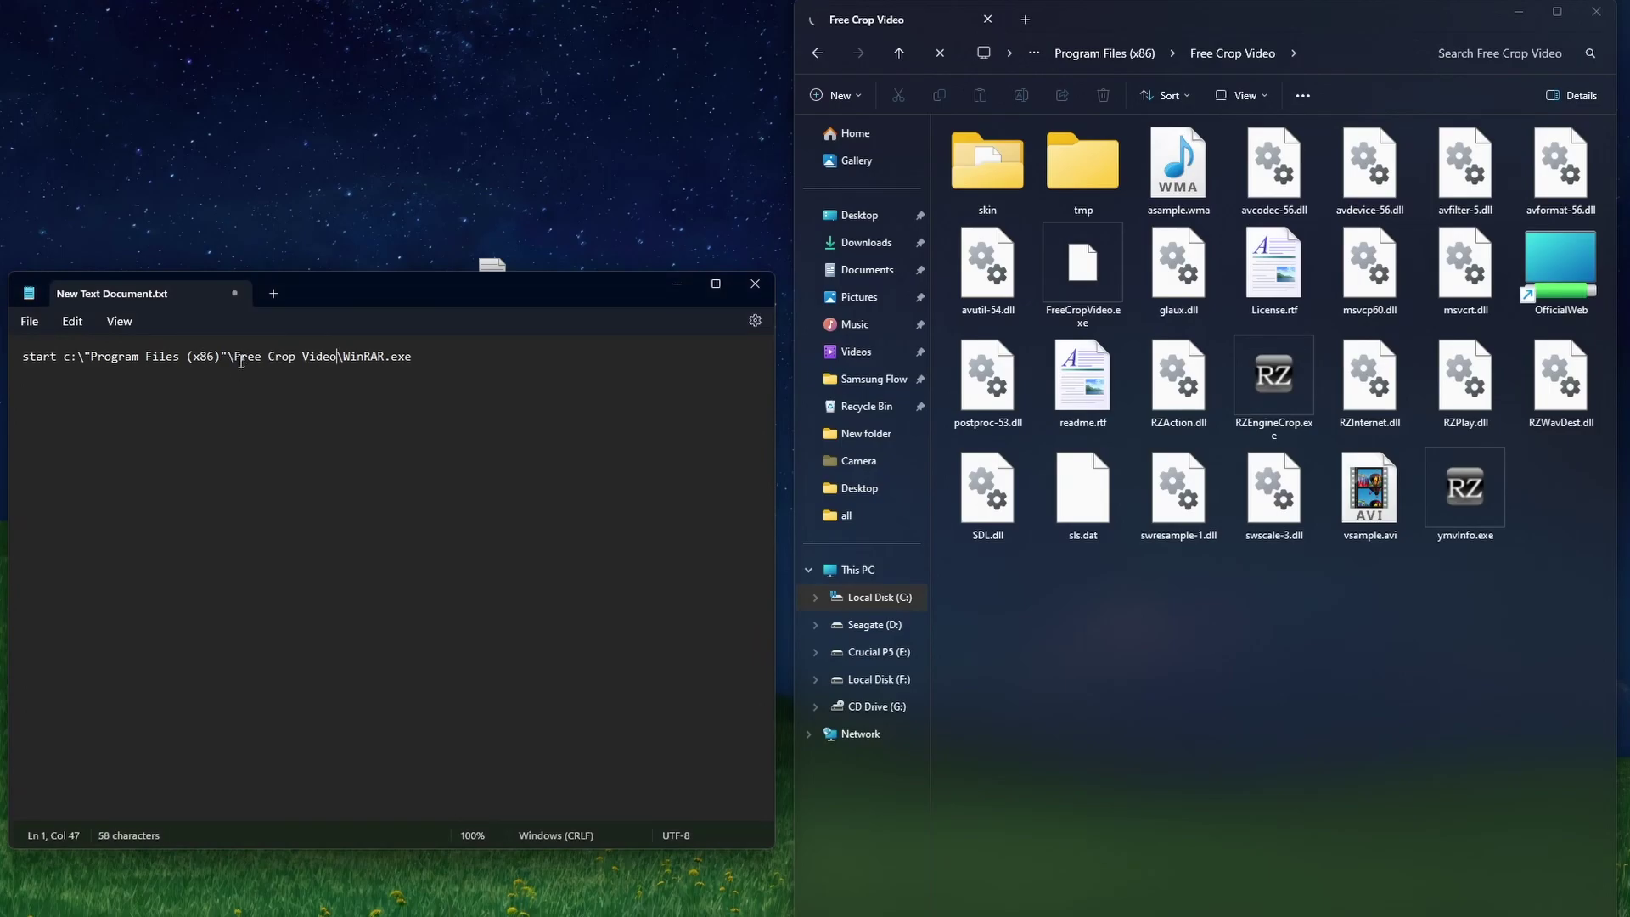
Replace WinRAR.exe in the command with the executable's full file name, FreeCropVideo.exe, copied from the program folder
key(alt+Tab)
click(1078, 314)
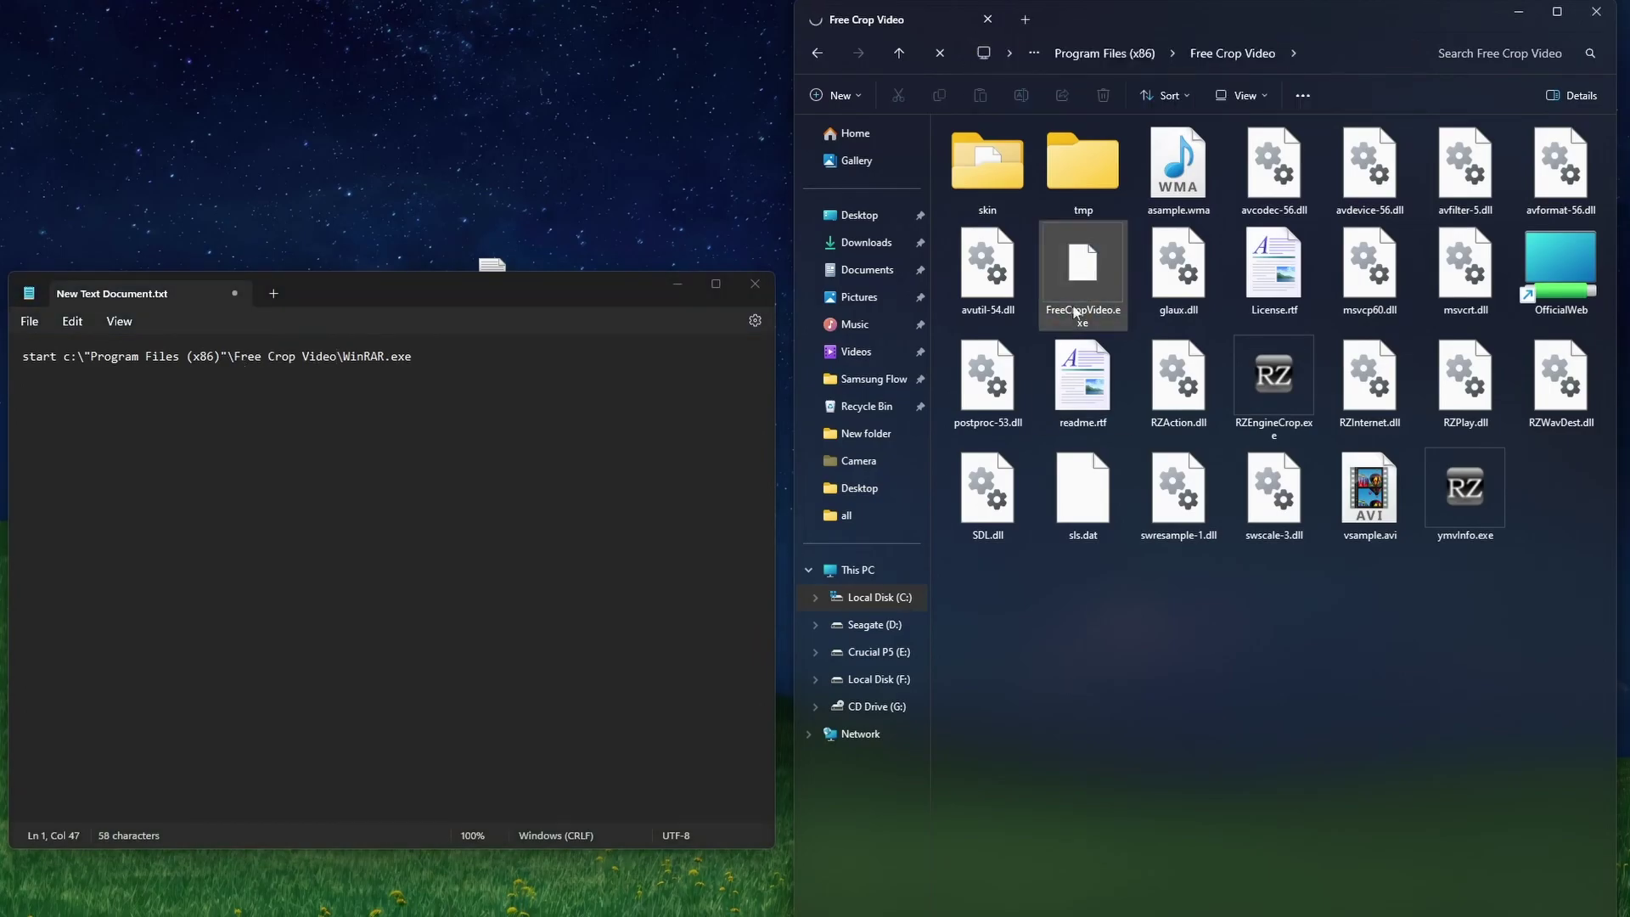
click(1113, 313)
key(ctrl+a)
key(ctrl+c)
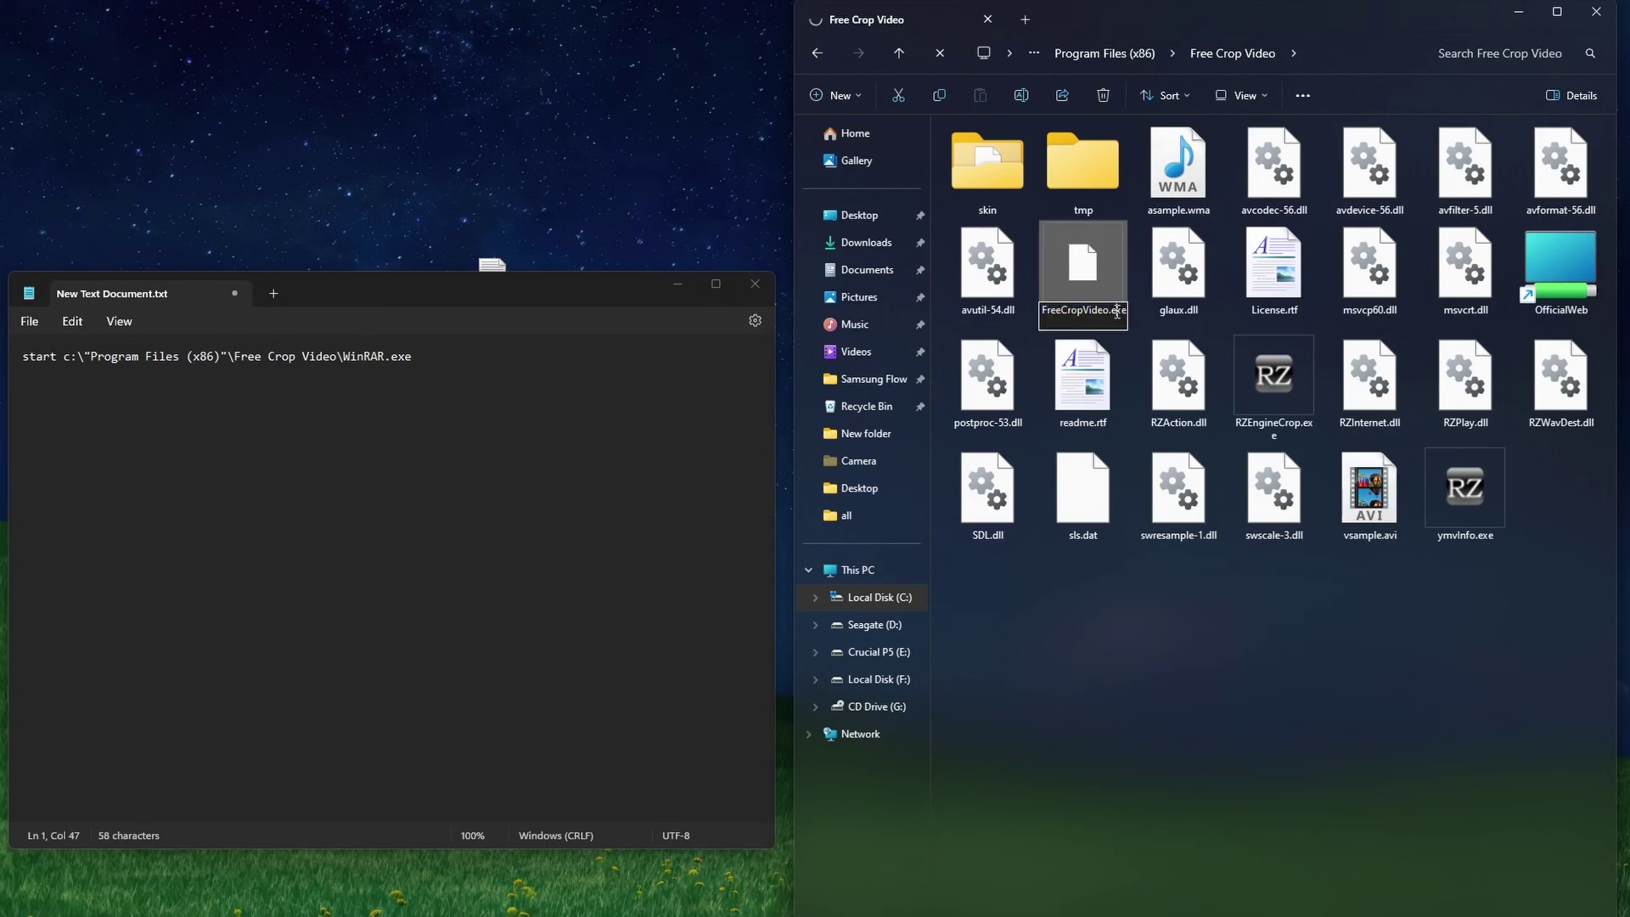
drag(413, 358, 345, 359)
key(ctrl+v)
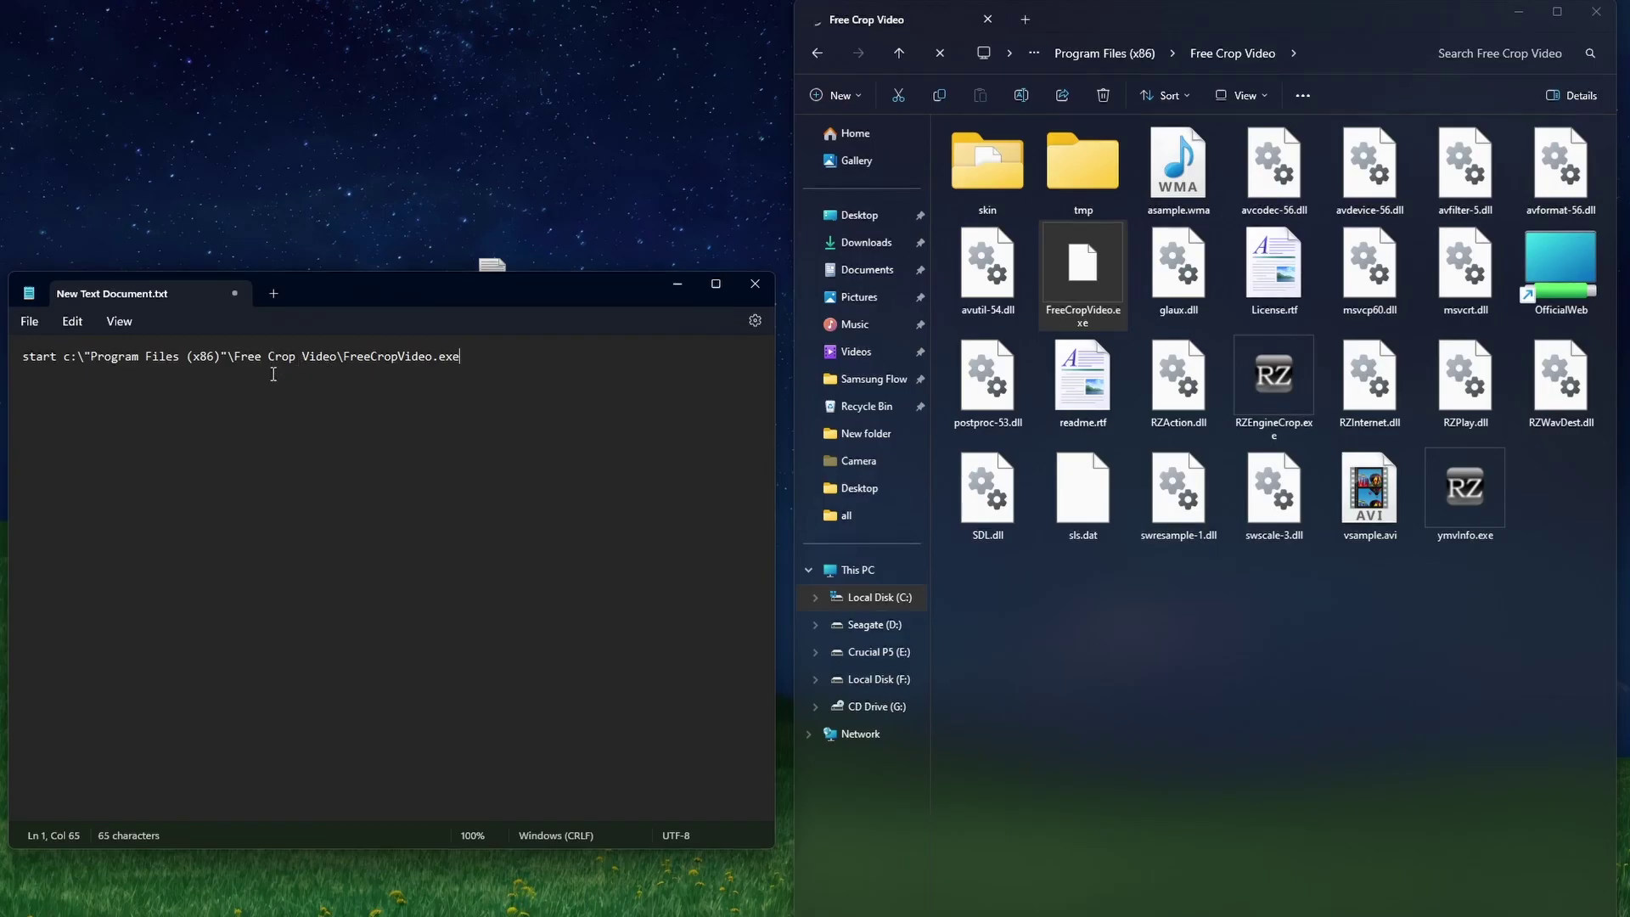
Remove both spaces from the Free Crop Video folder name in the command so it reads FreeCropVideo
drag(262, 357, 298, 357)
key(BackSpace)
key(BackSpace)
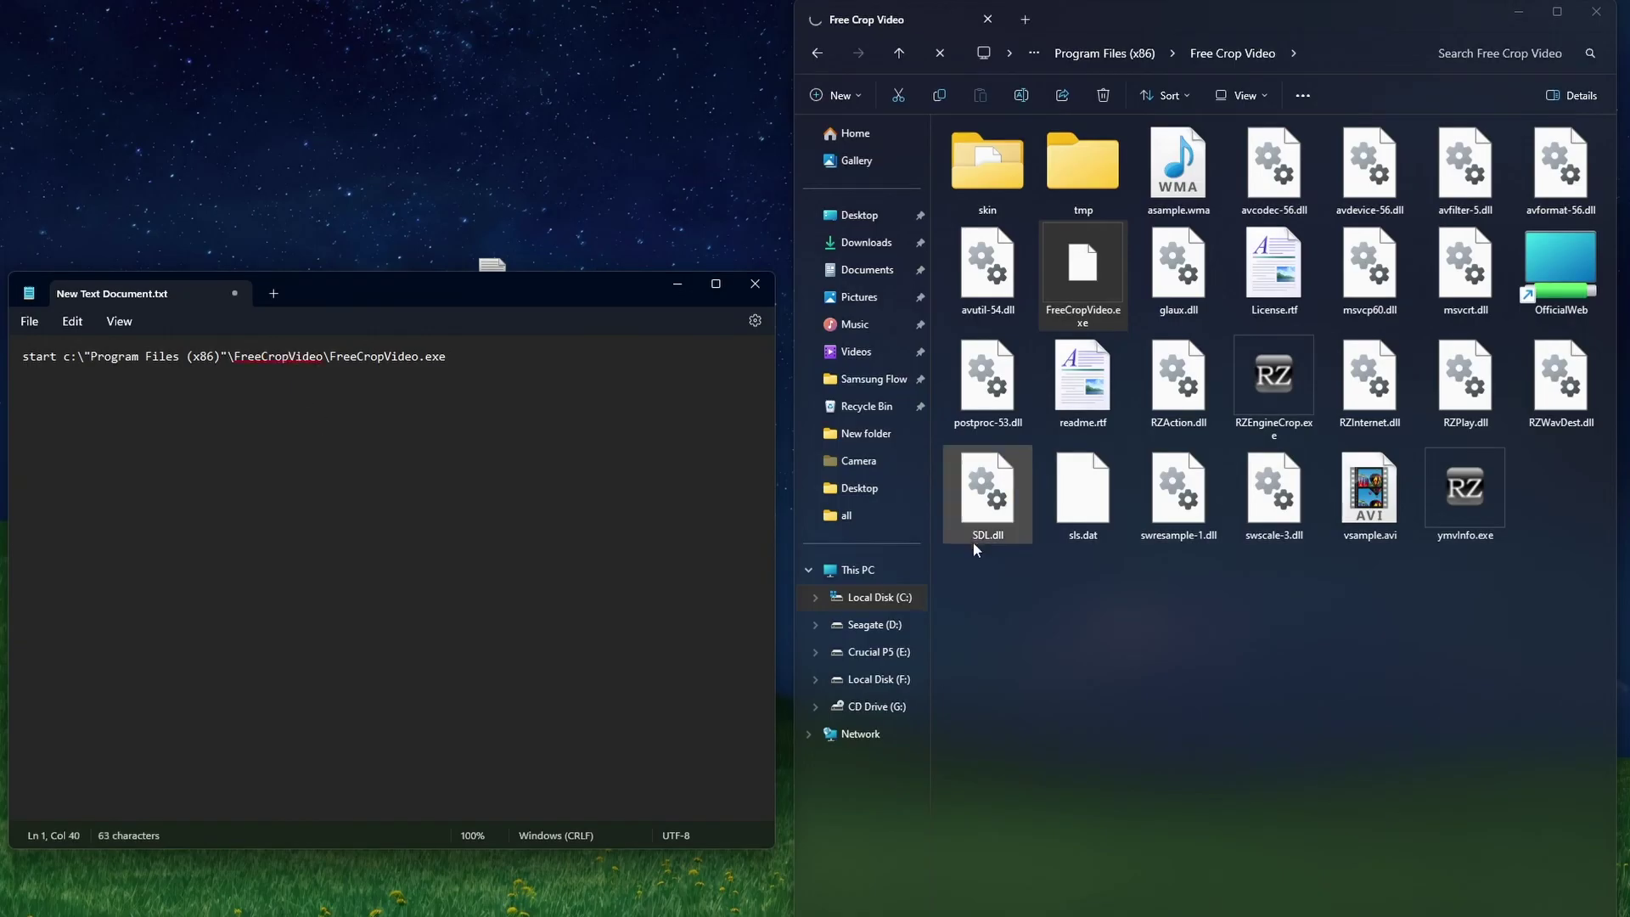
Rename the Free Crop Video folder in Program Files (x86) to FreeCropVideo, granting administrator permission
click(1228, 665)
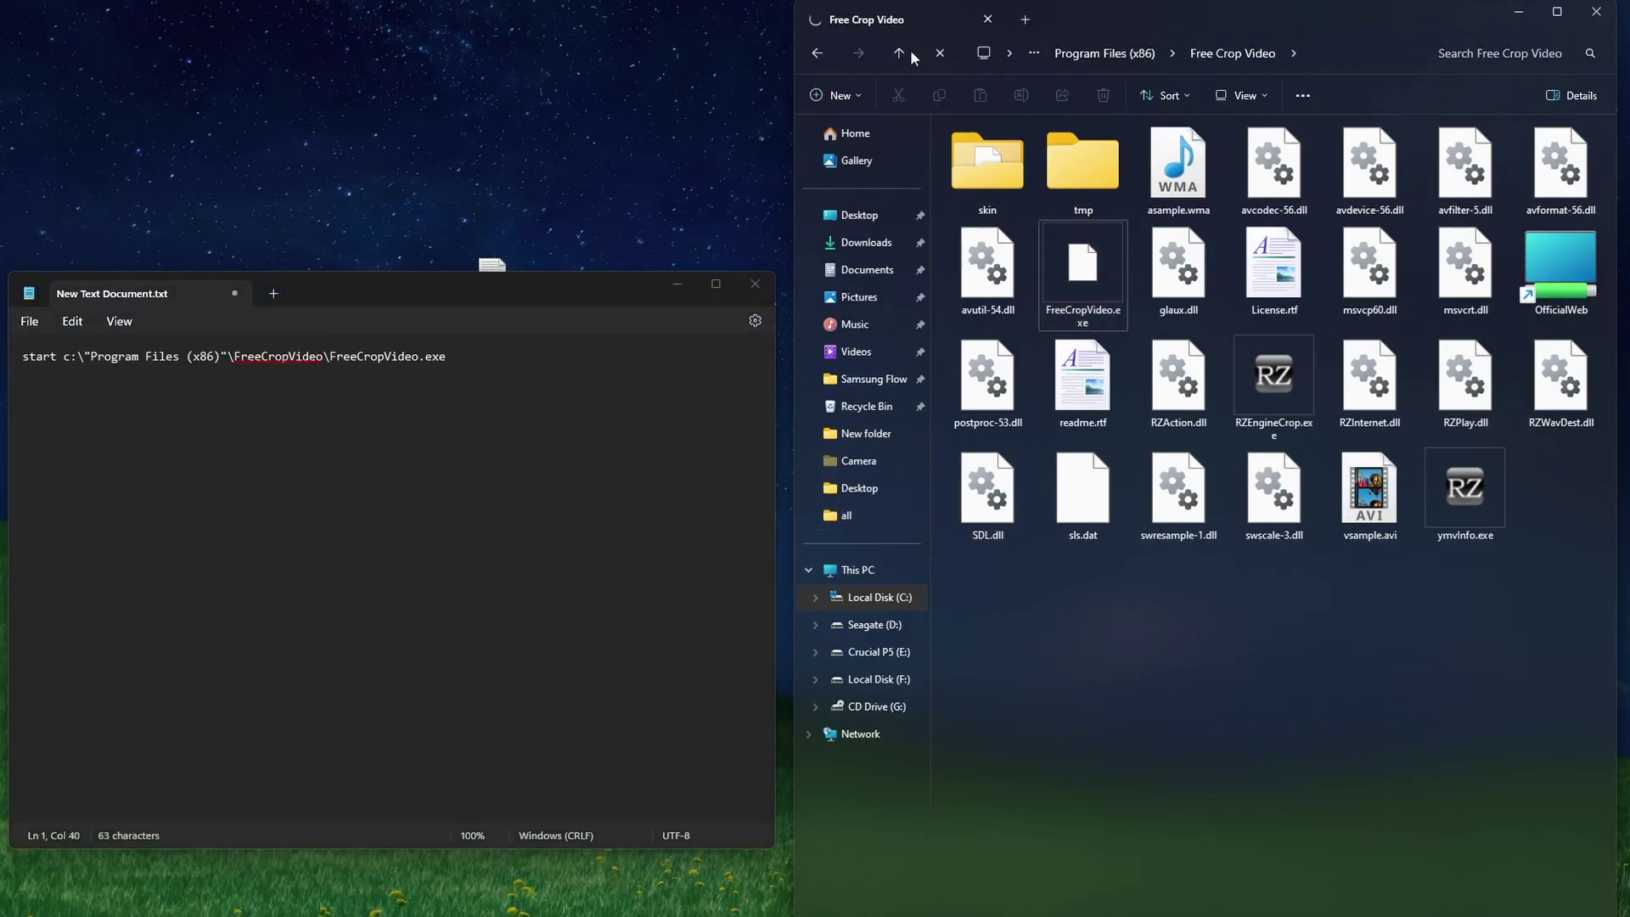
click(1077, 291)
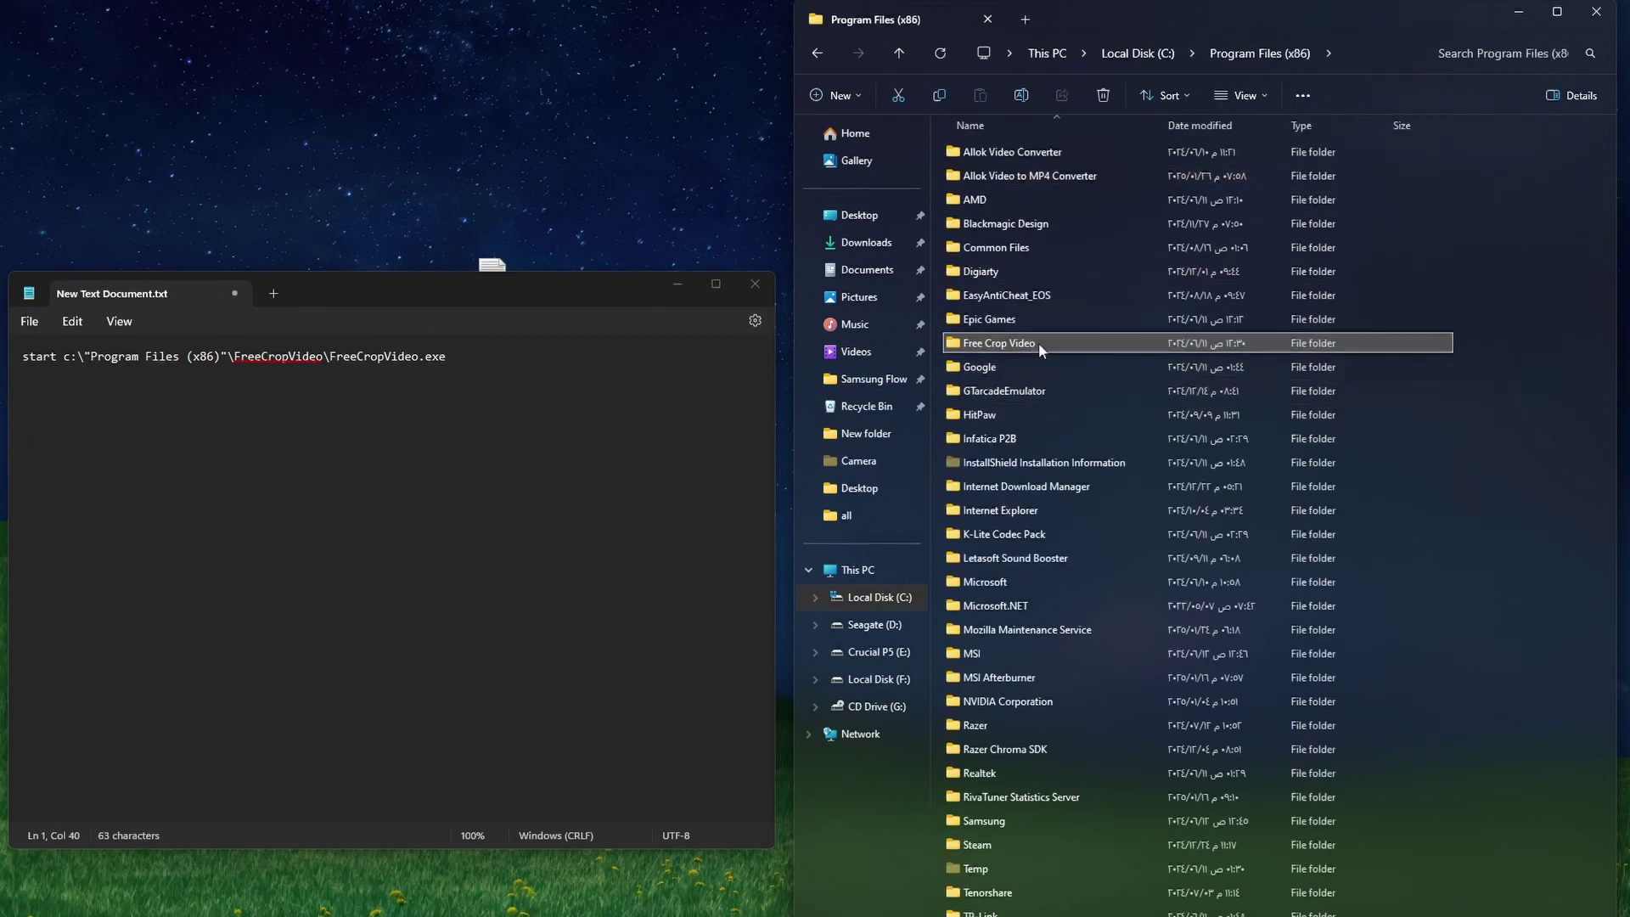
click(998, 345)
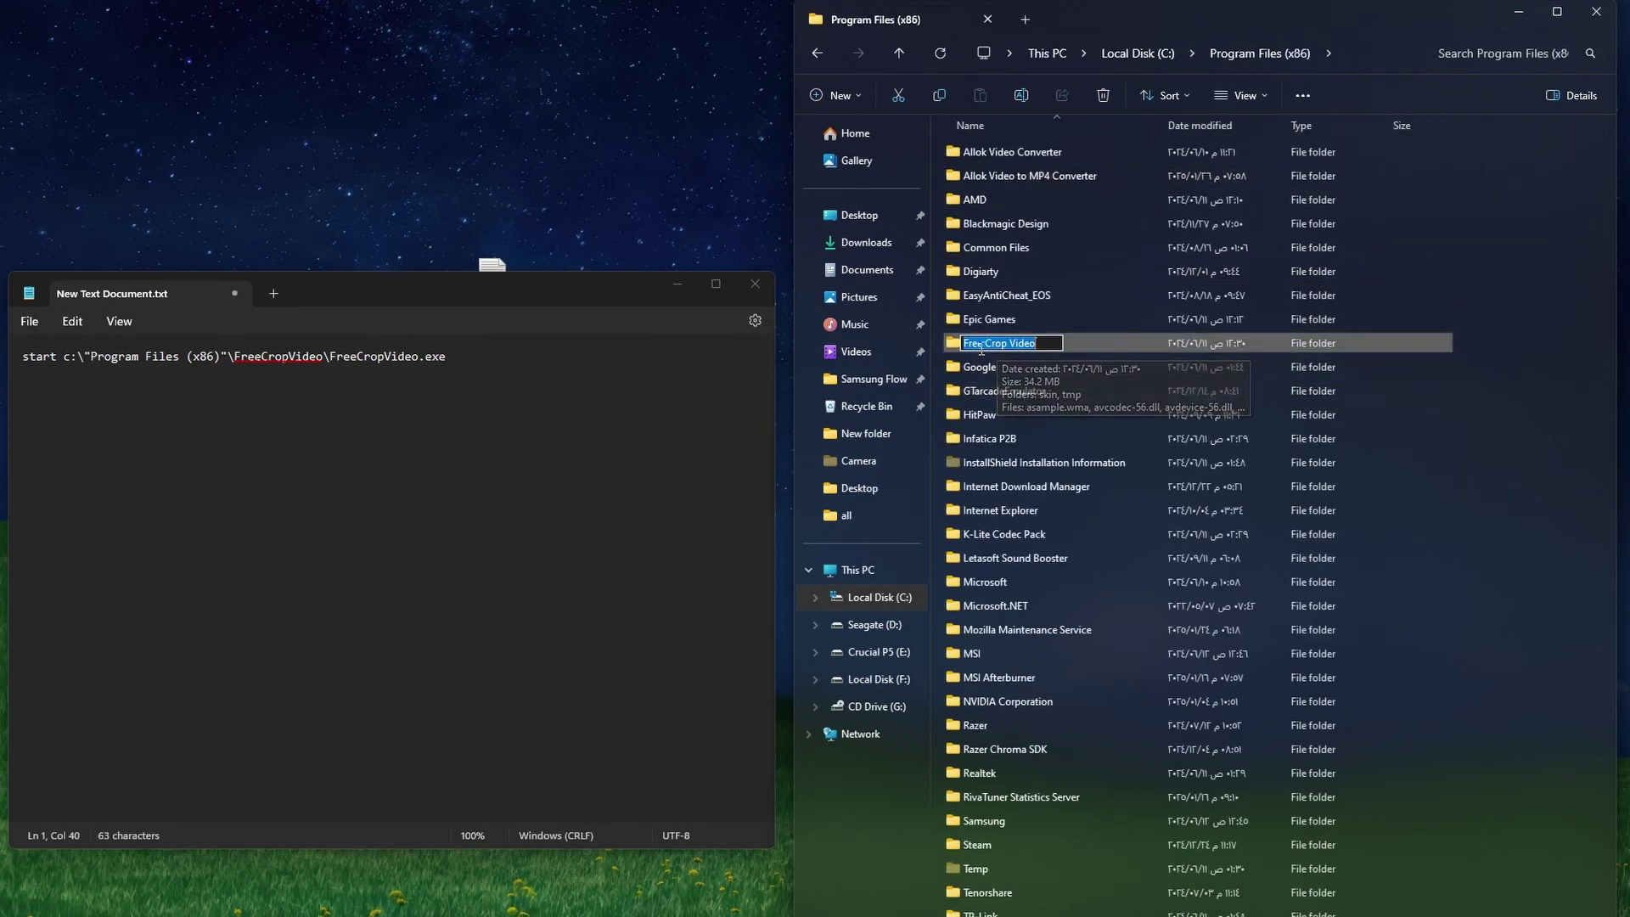
key(BackSpace)
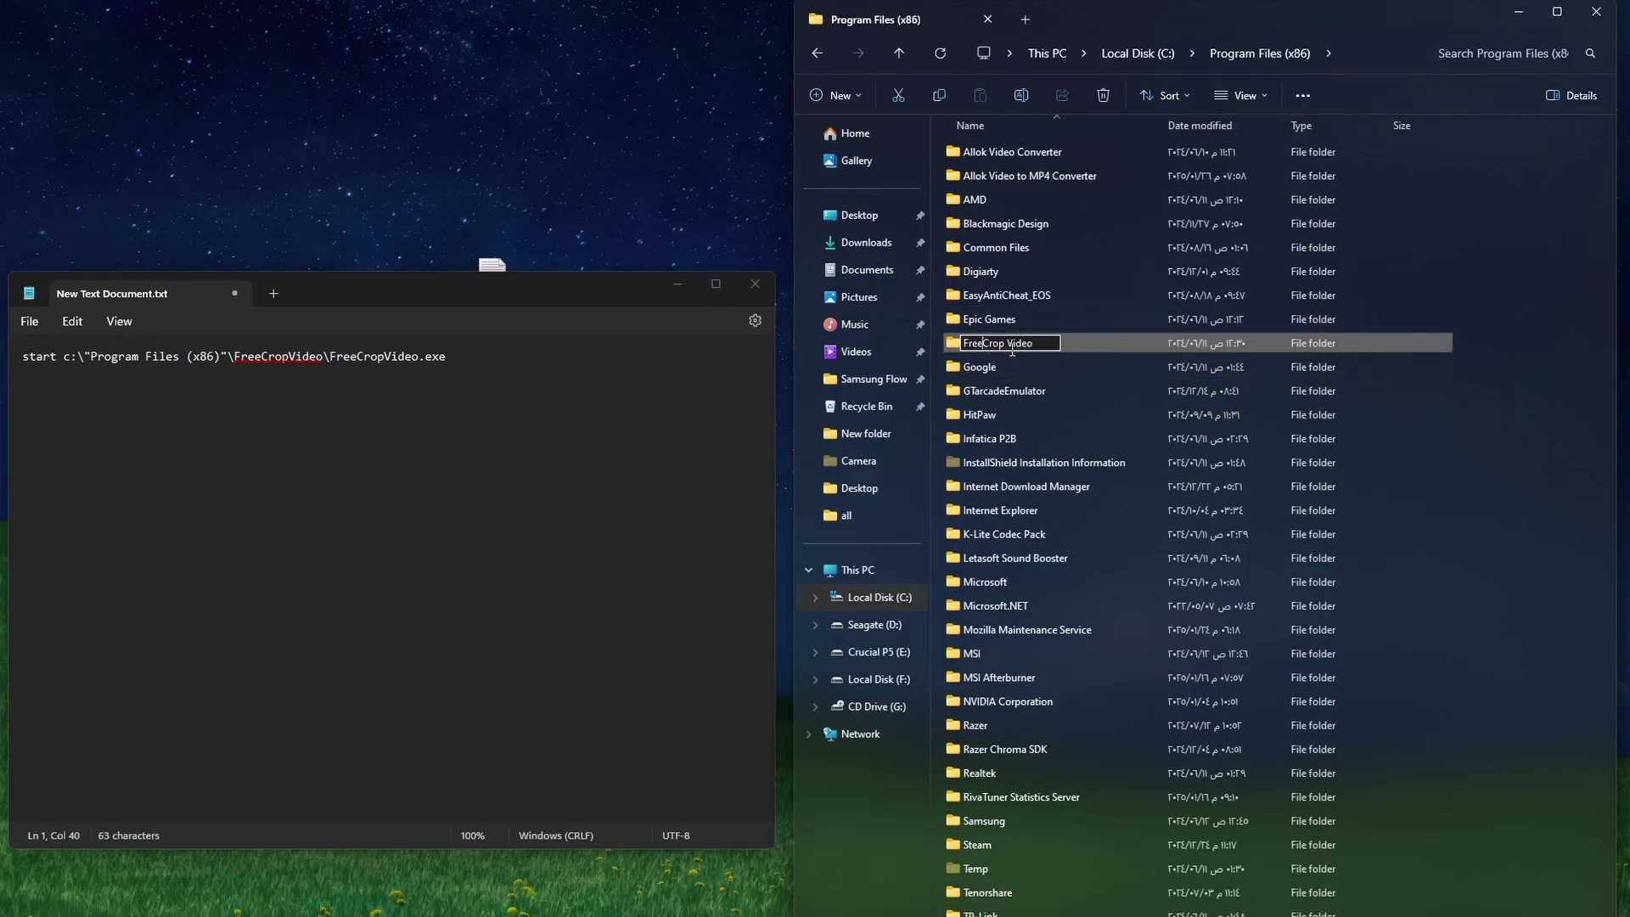
click(1009, 343)
key(BackSpace)
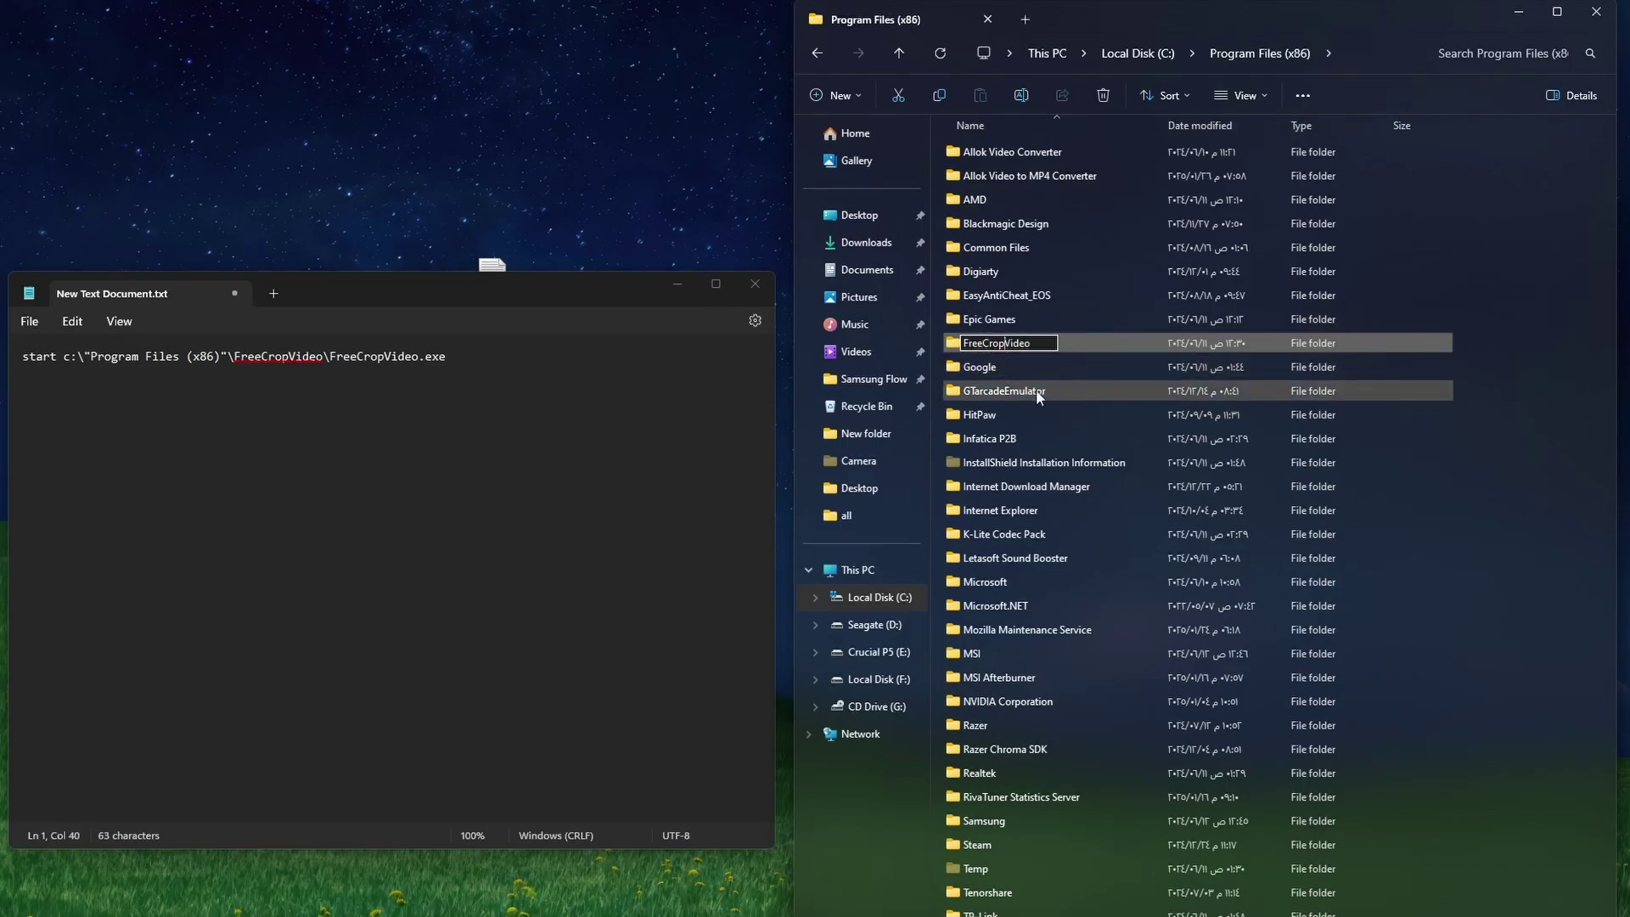
key(Return)
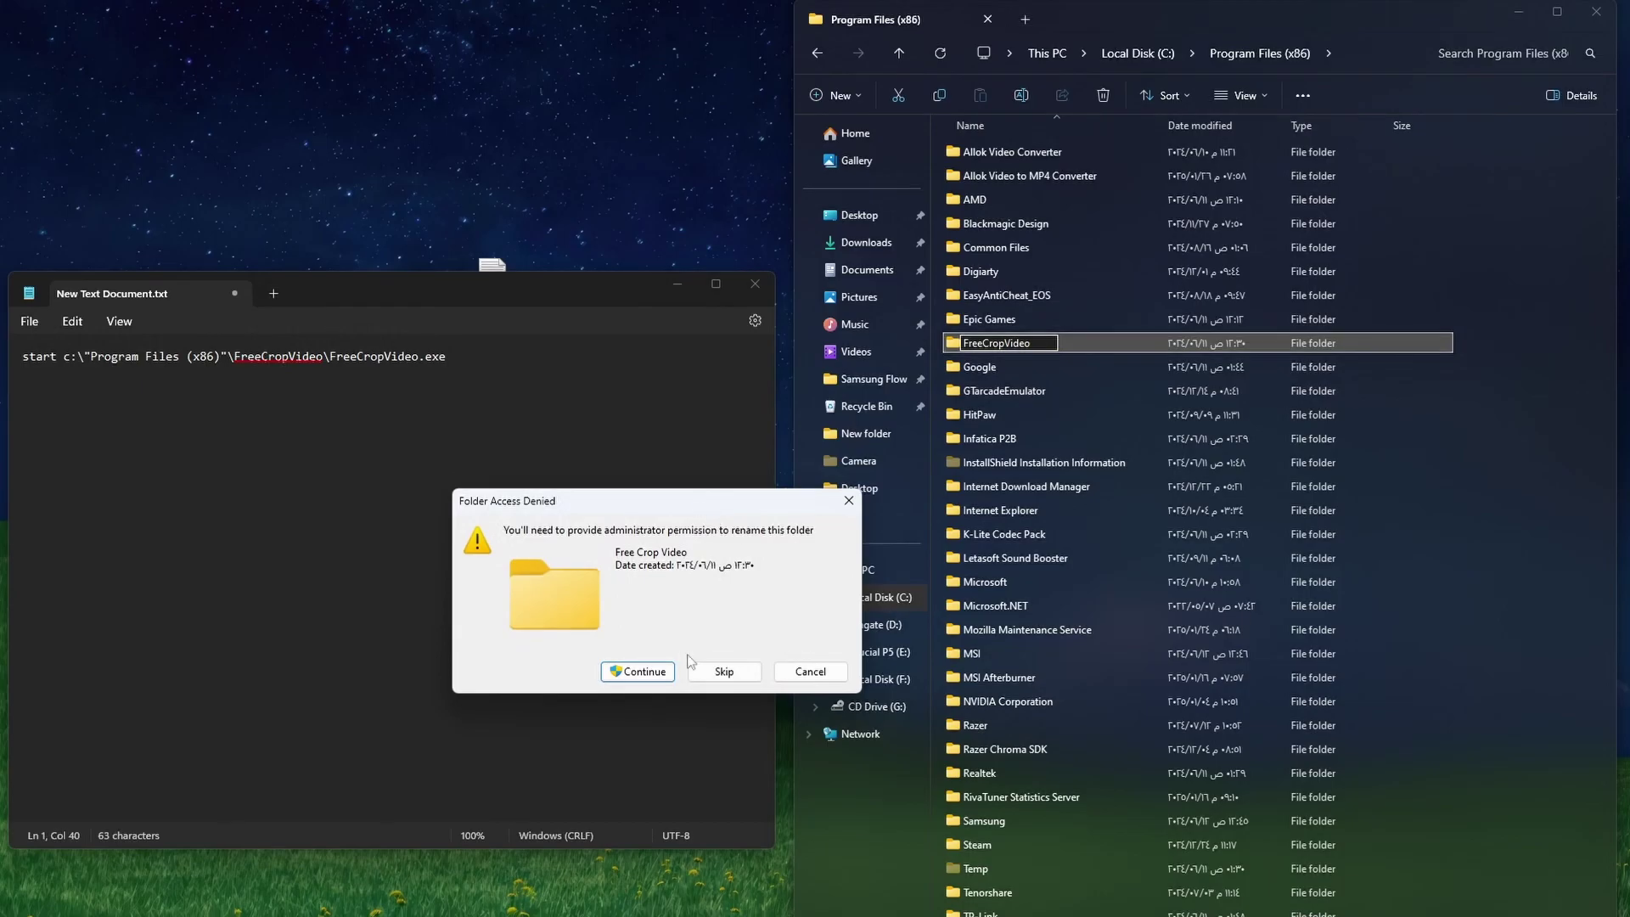
click(646, 671)
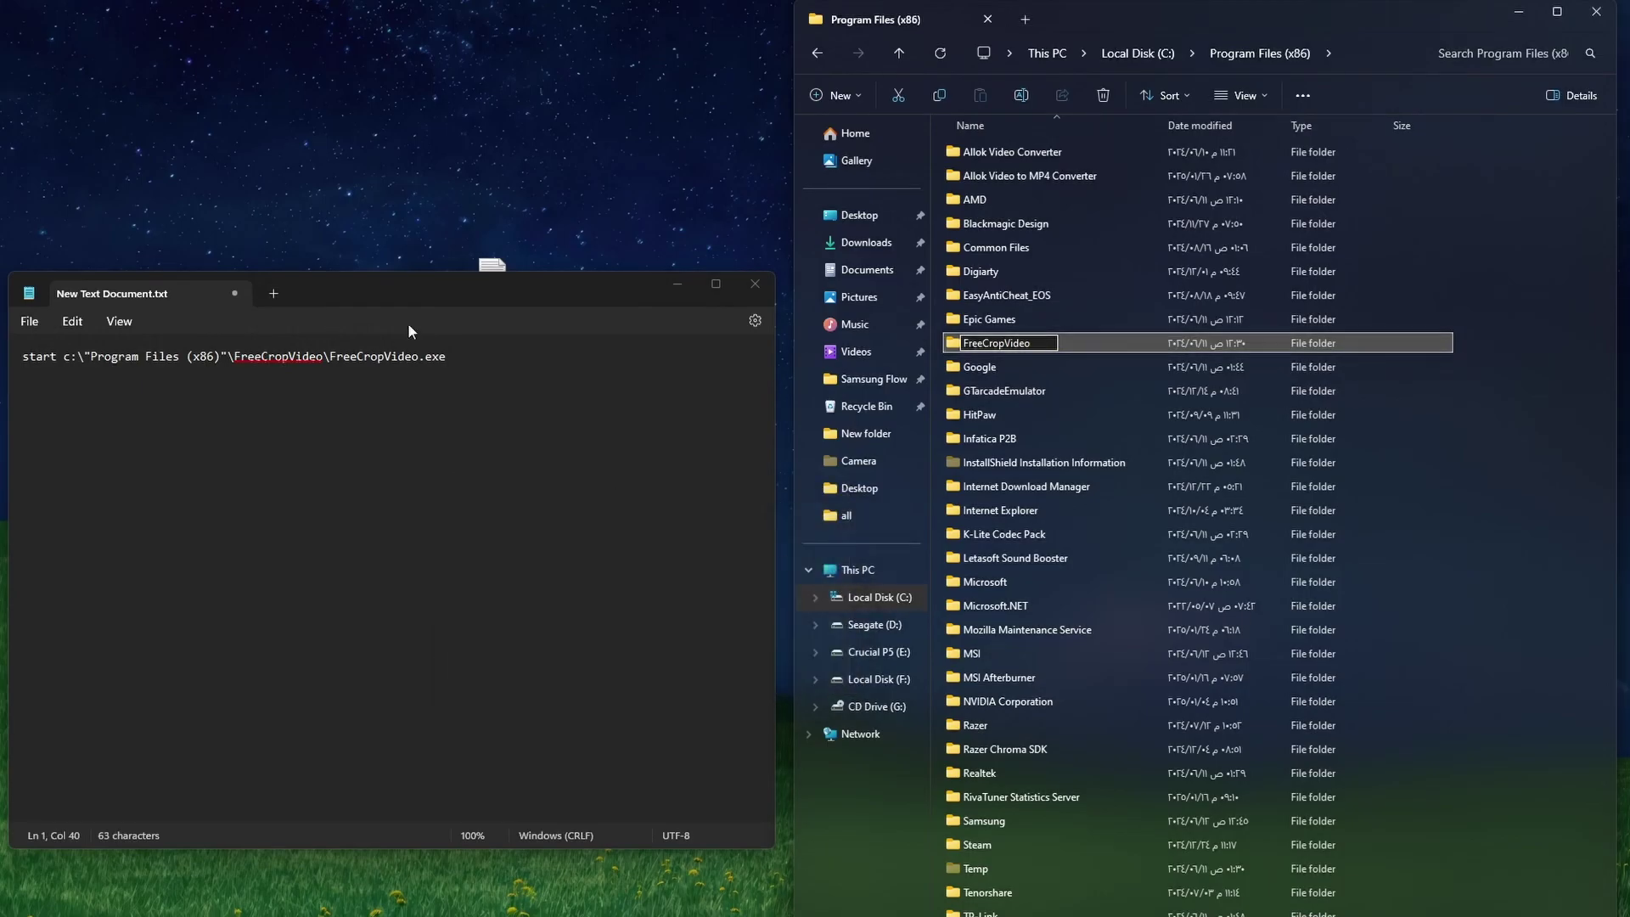
click(1037, 422)
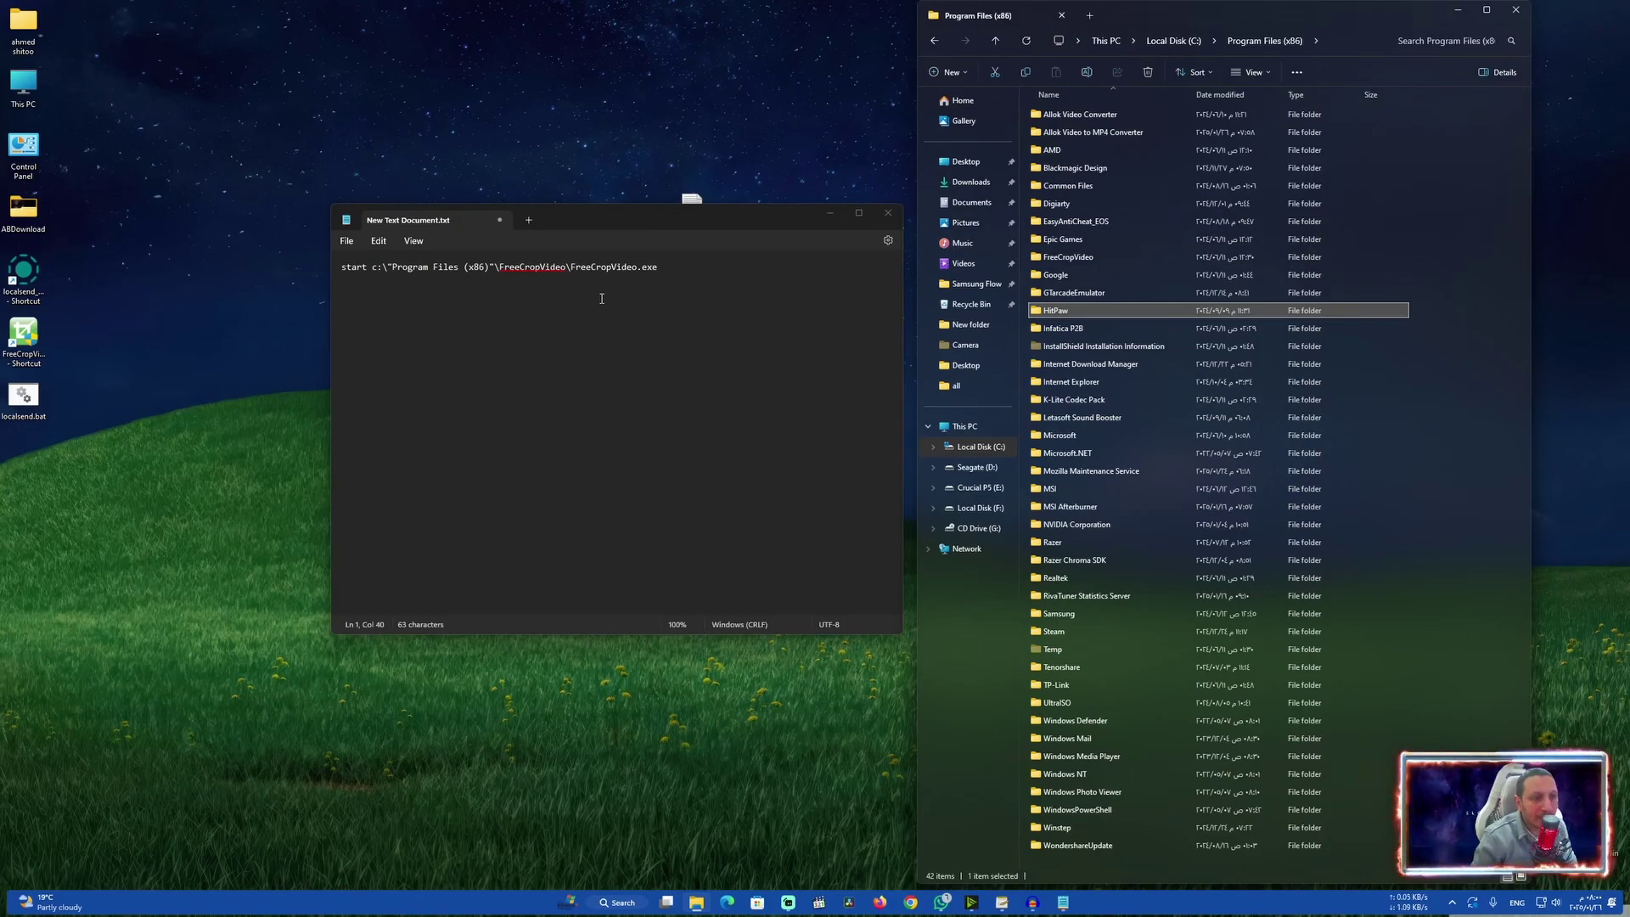
Duplicate the FreeCropVideo start command until the document contains three identical lines
triple_click(609, 272)
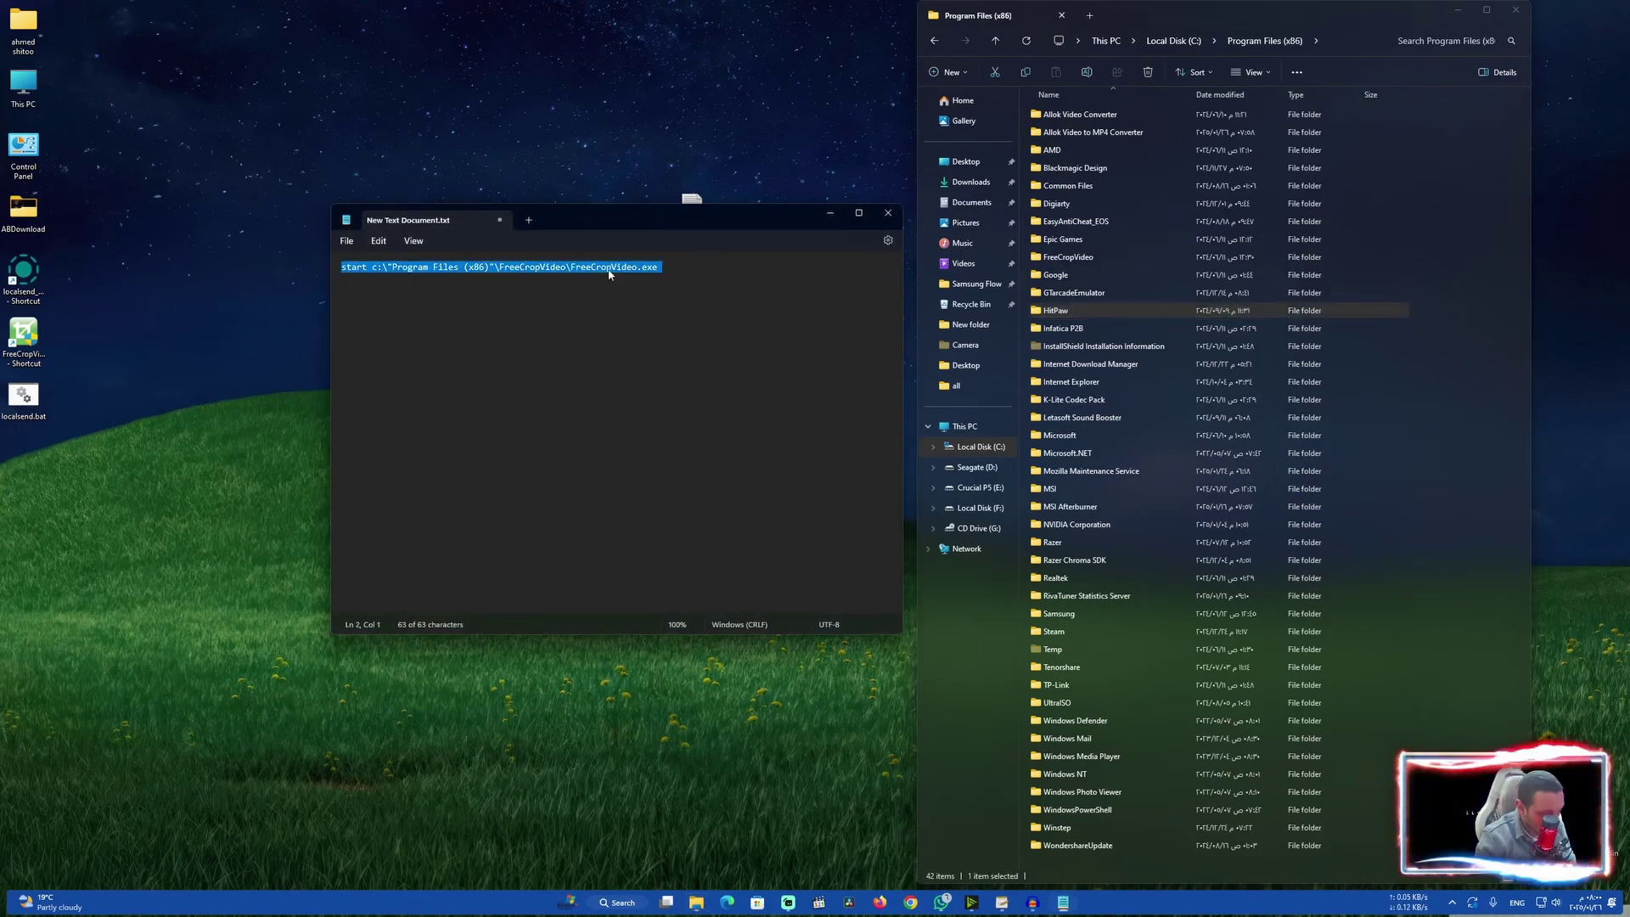
key(ctrl+c)
click(677, 269)
key(Return)
key(ctrl+v)
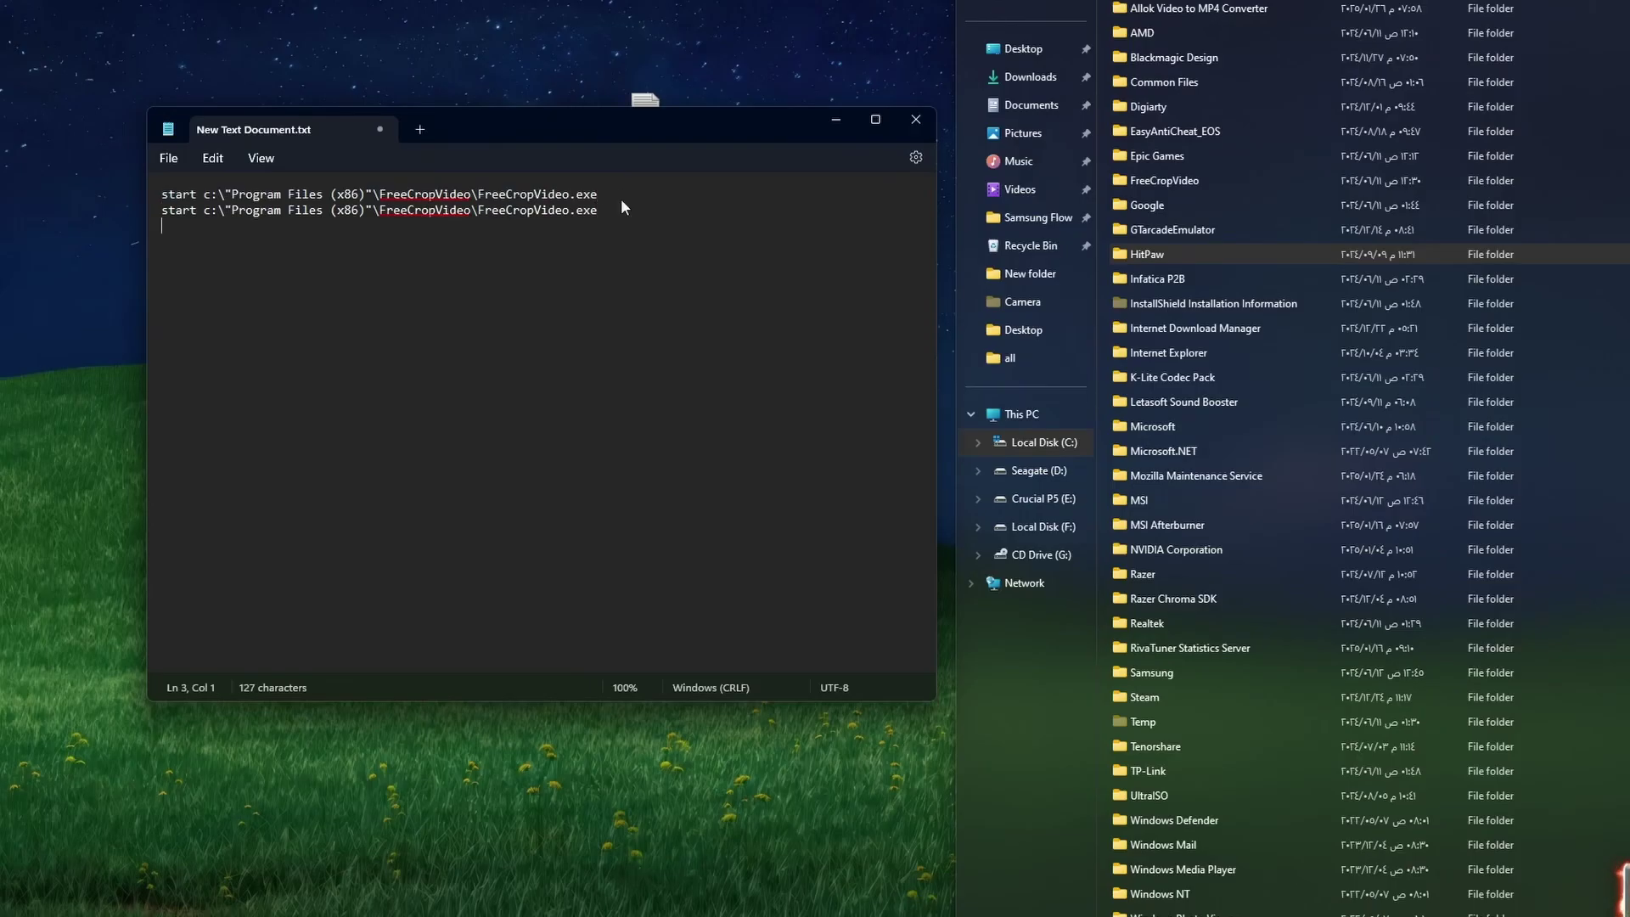
key(ctrl+v)
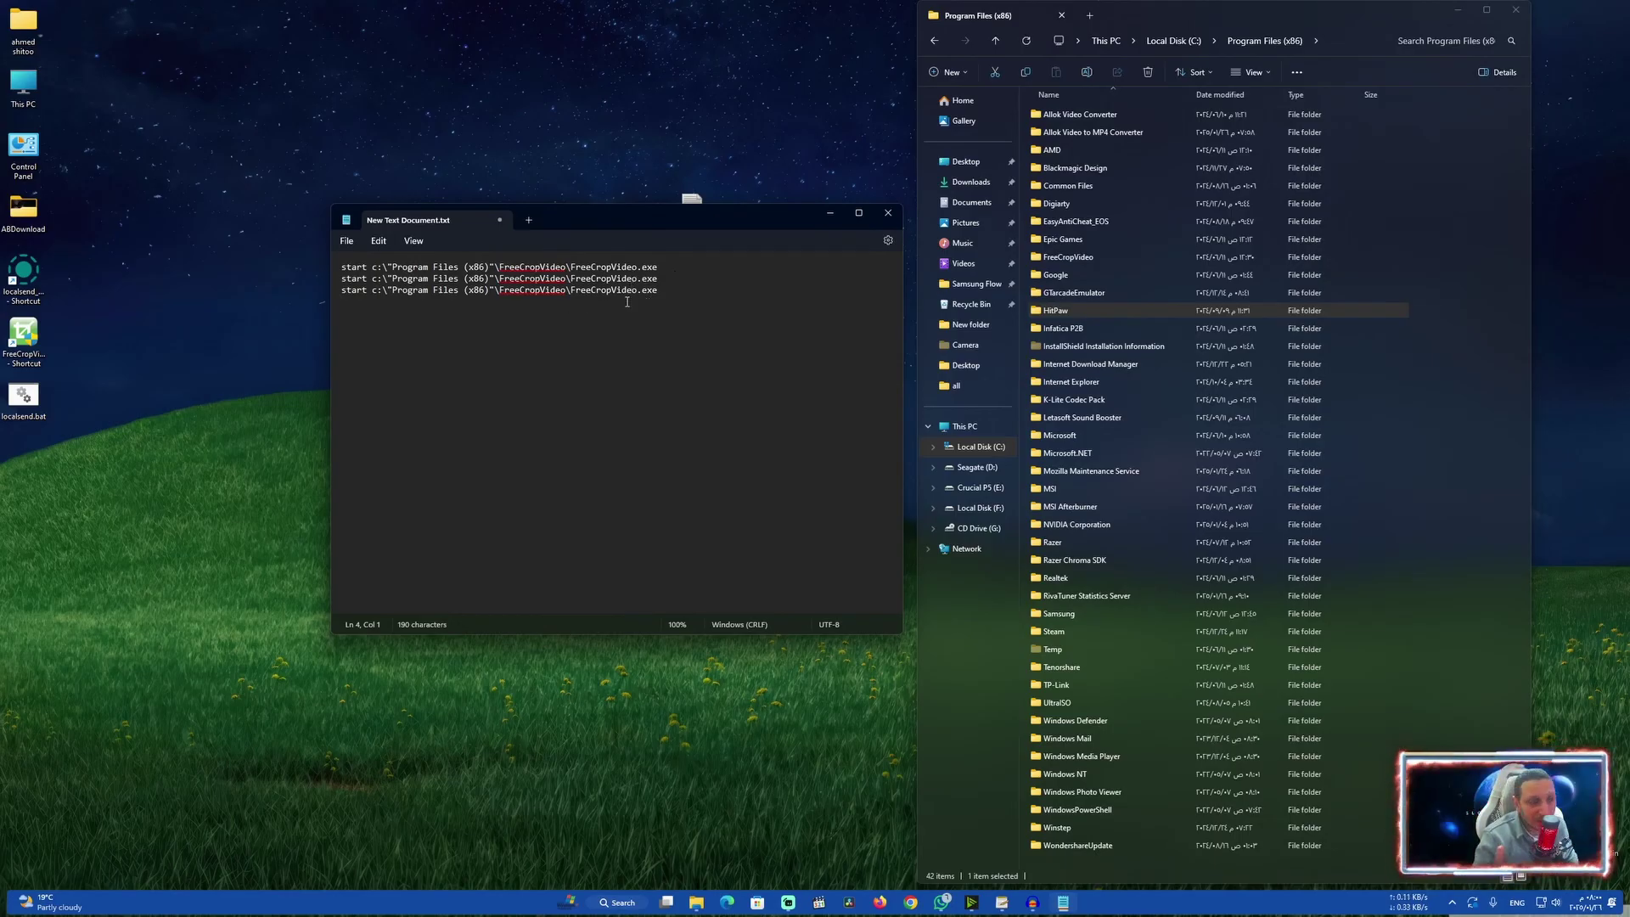
Save the document on the Desktop as freecropvideo.bat
click(347, 240)
click(367, 346)
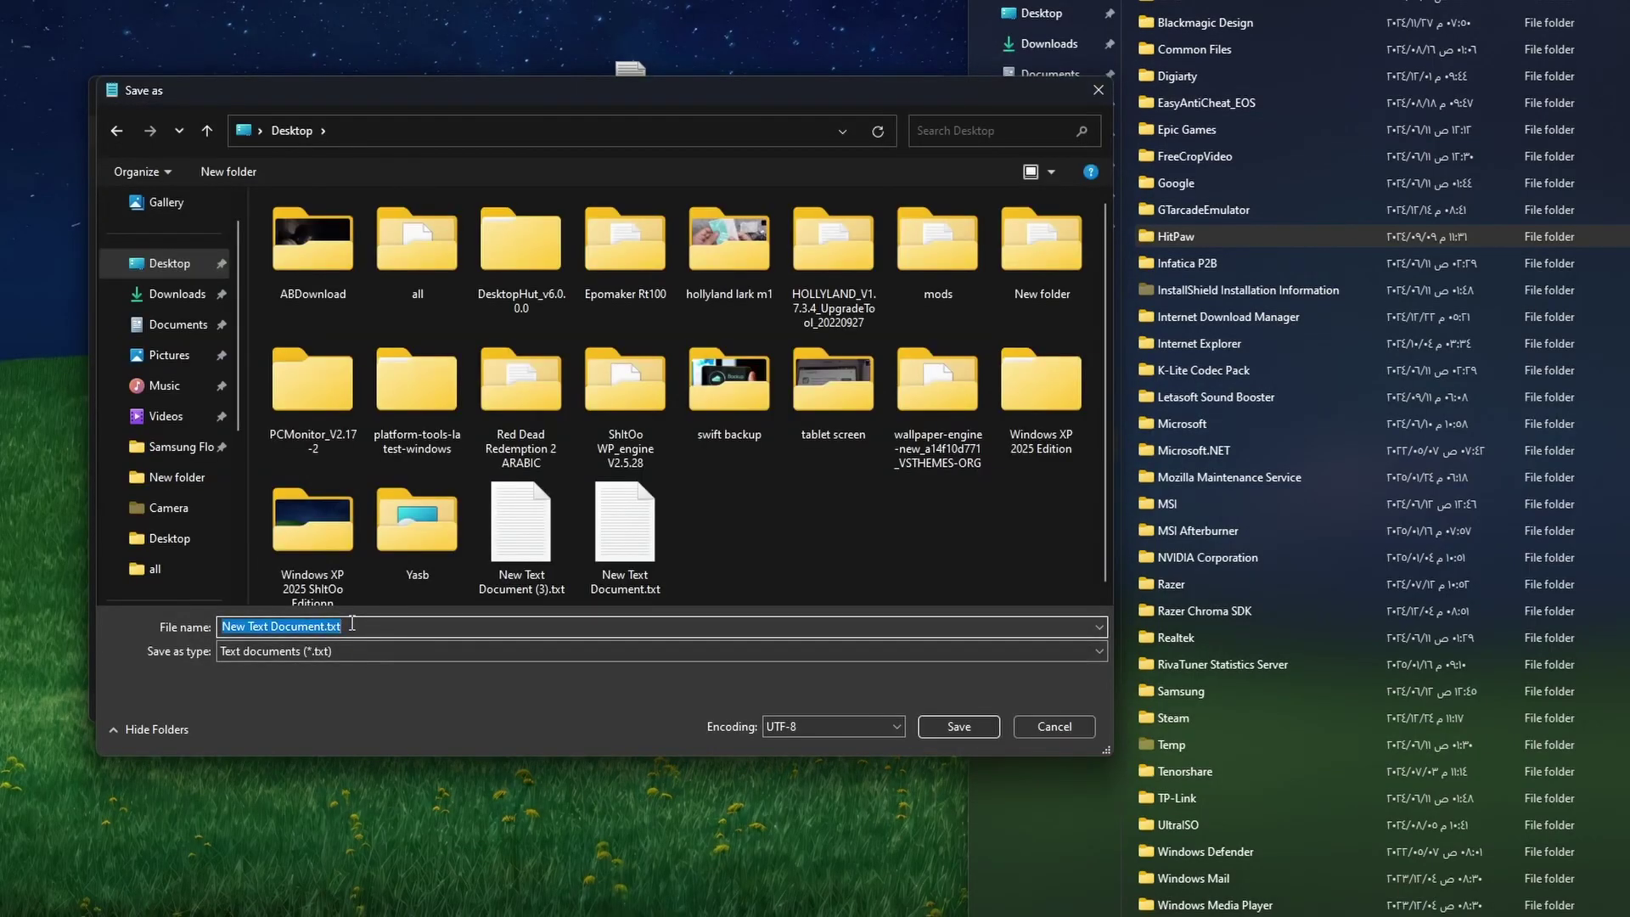
text(freecrop)
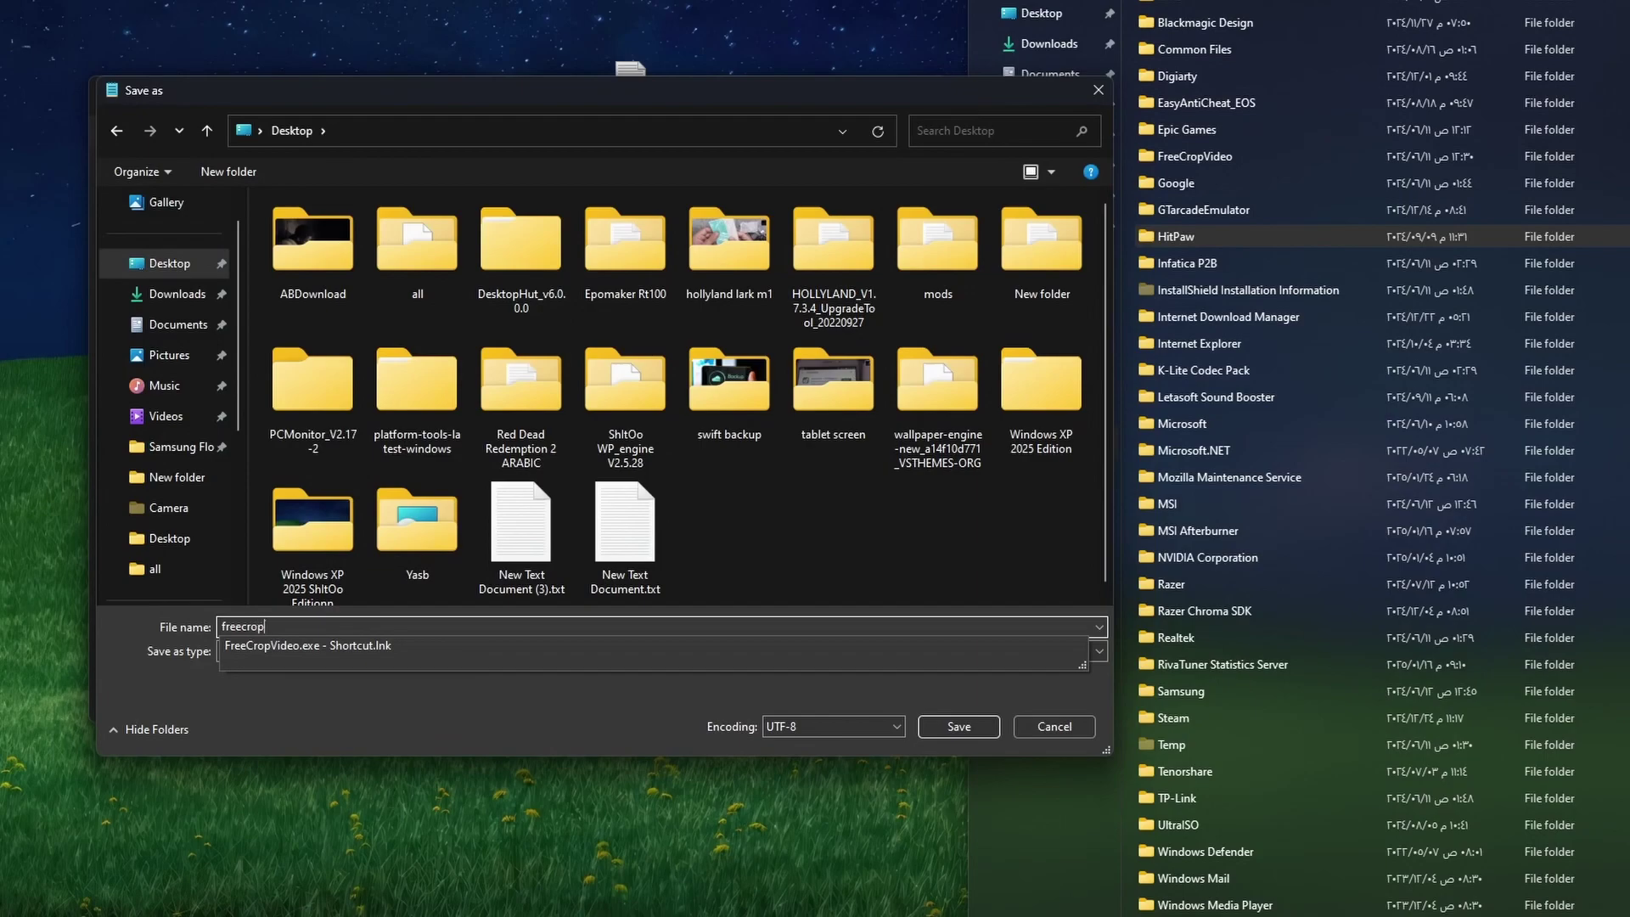
text(video.bat)
click(961, 717)
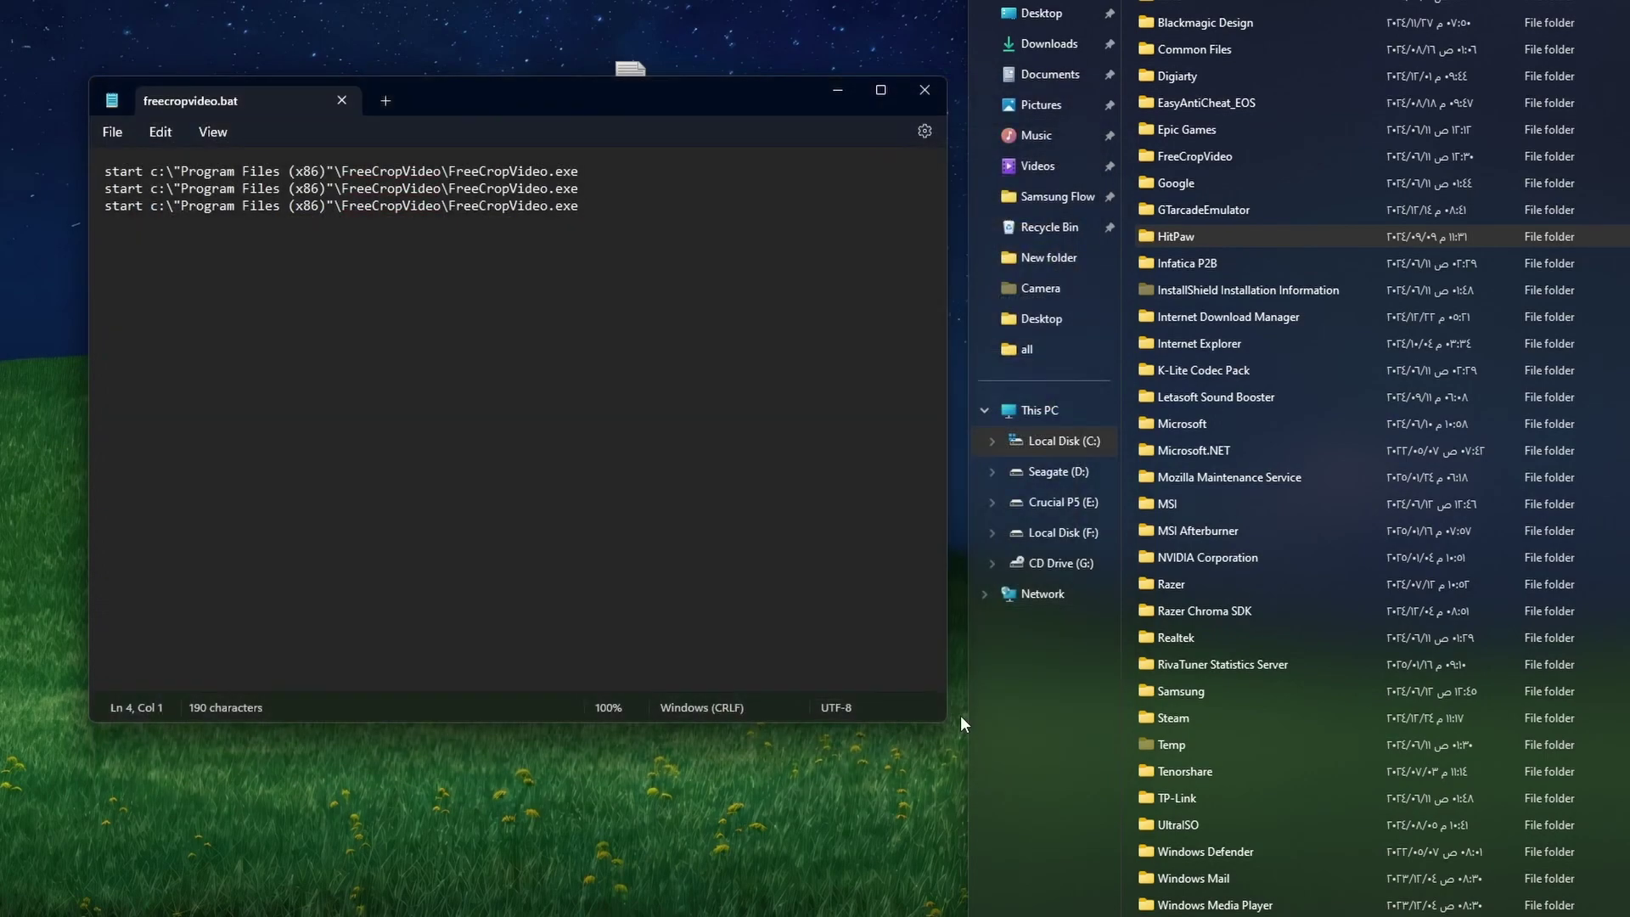
Close the text document and test freecropvideo.bat from the desktop, closing the Free Crop Video window it launches
click(924, 90)
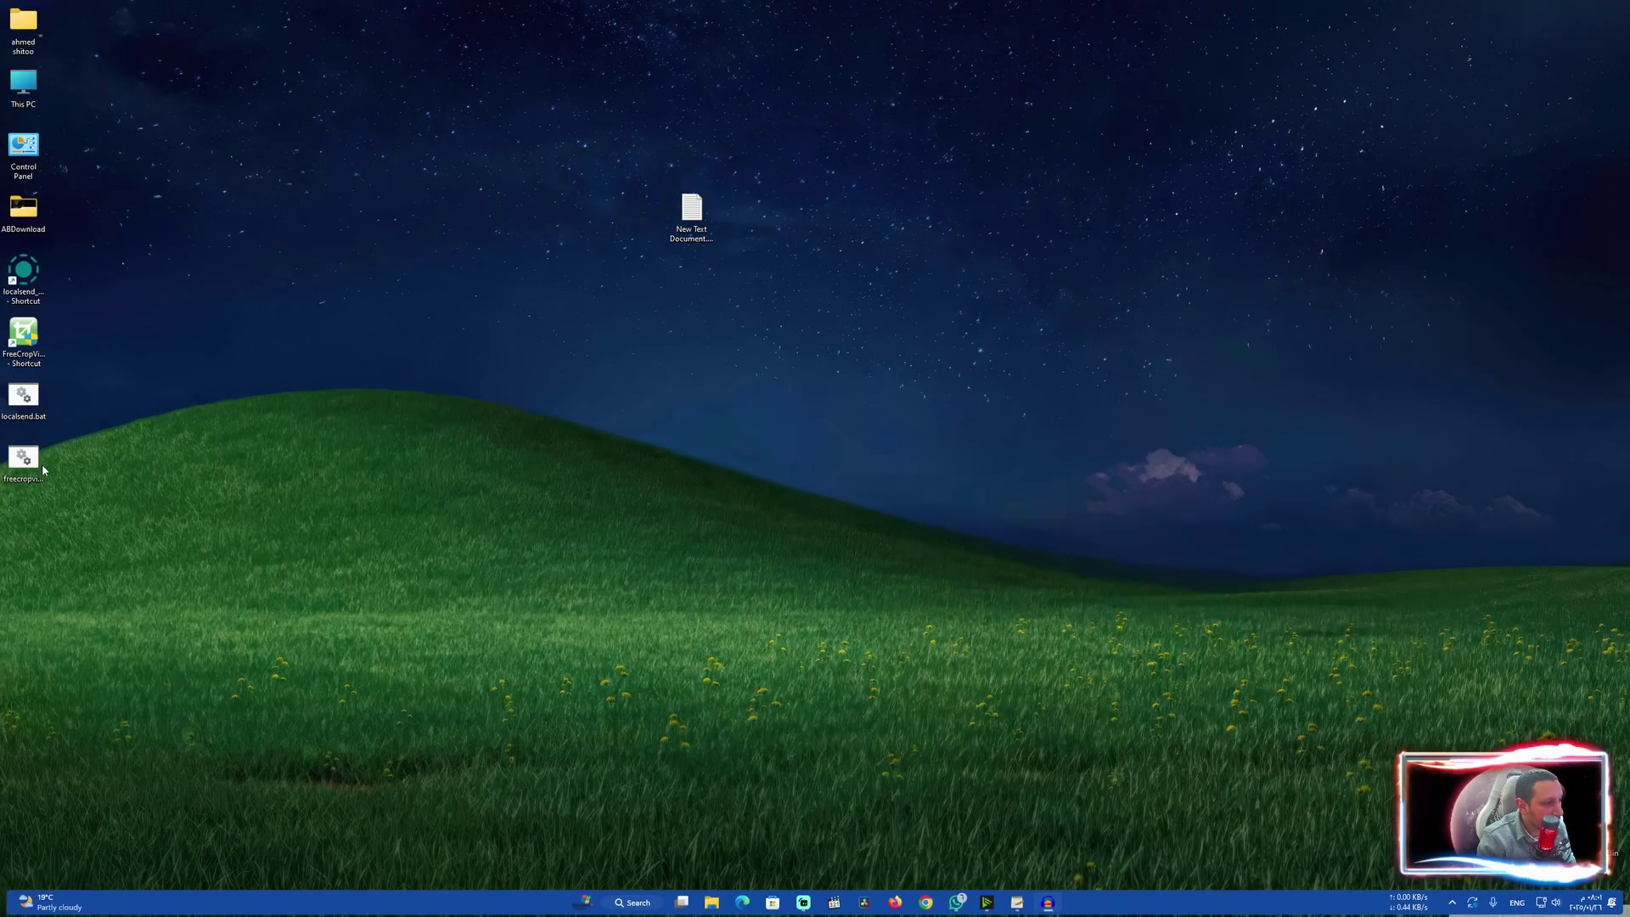
double_click(34, 465)
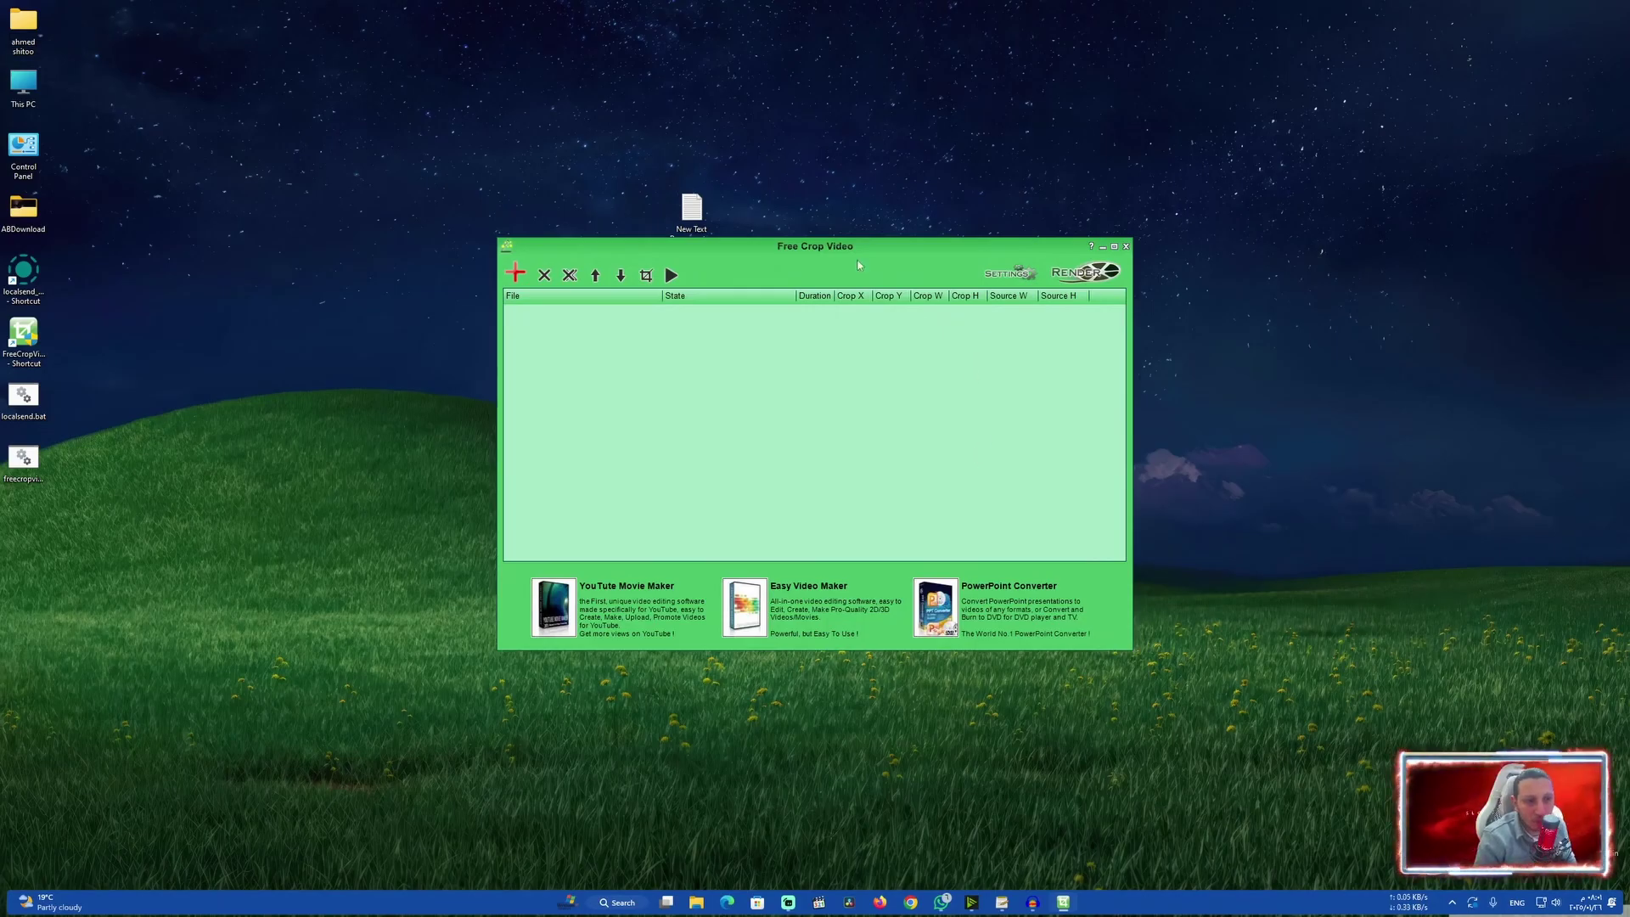
drag(858, 265, 919, 283)
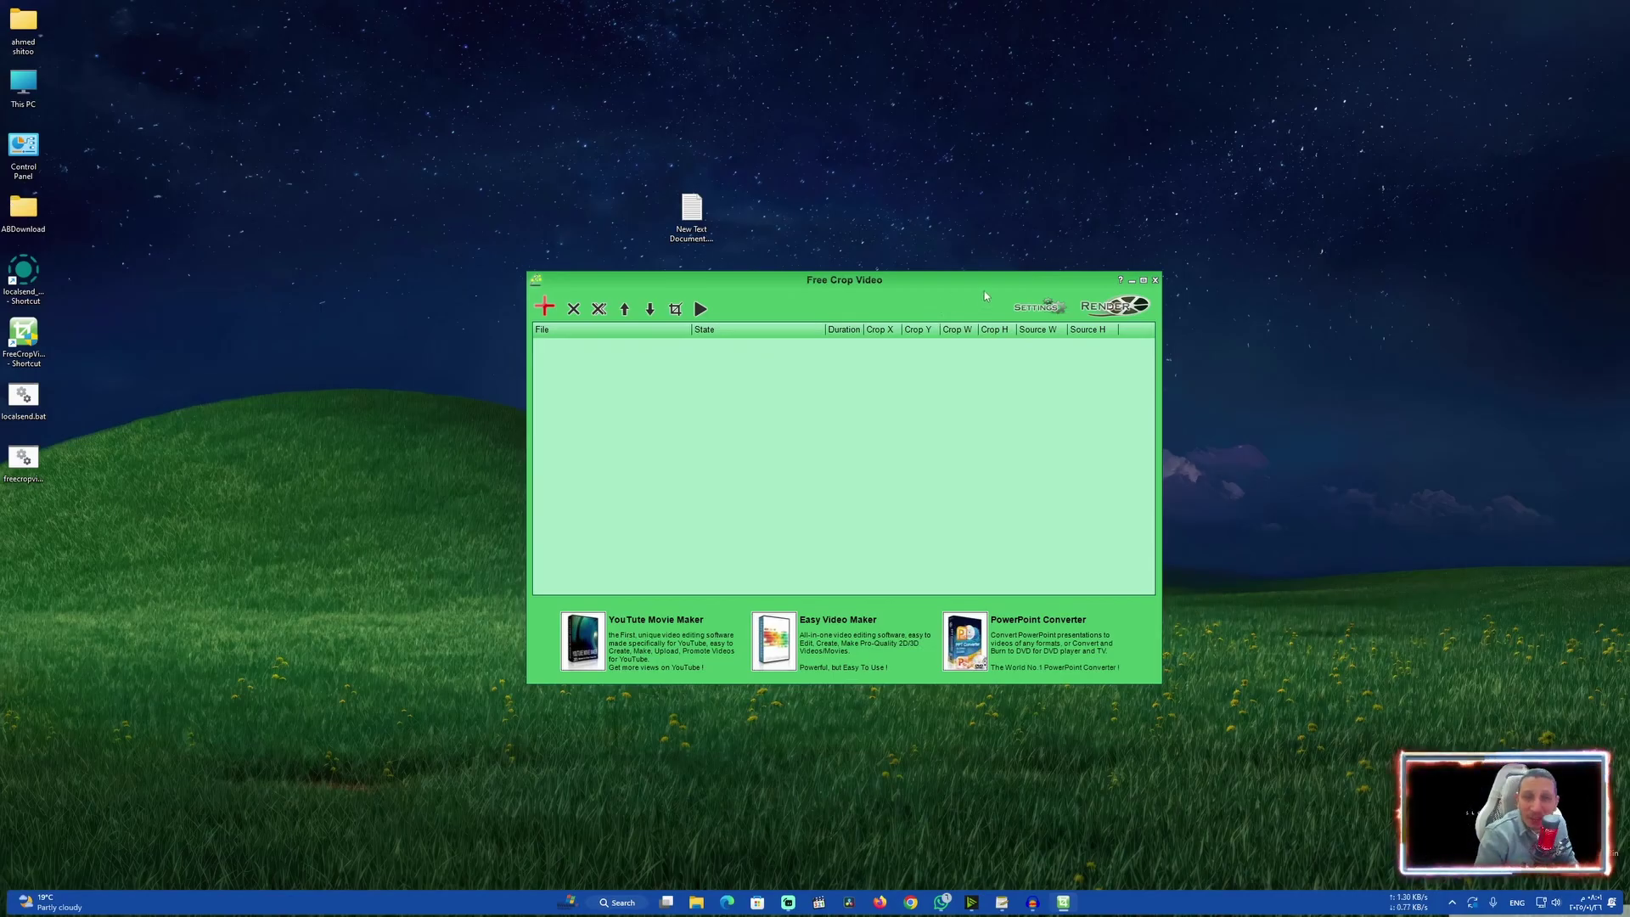
click(1156, 280)
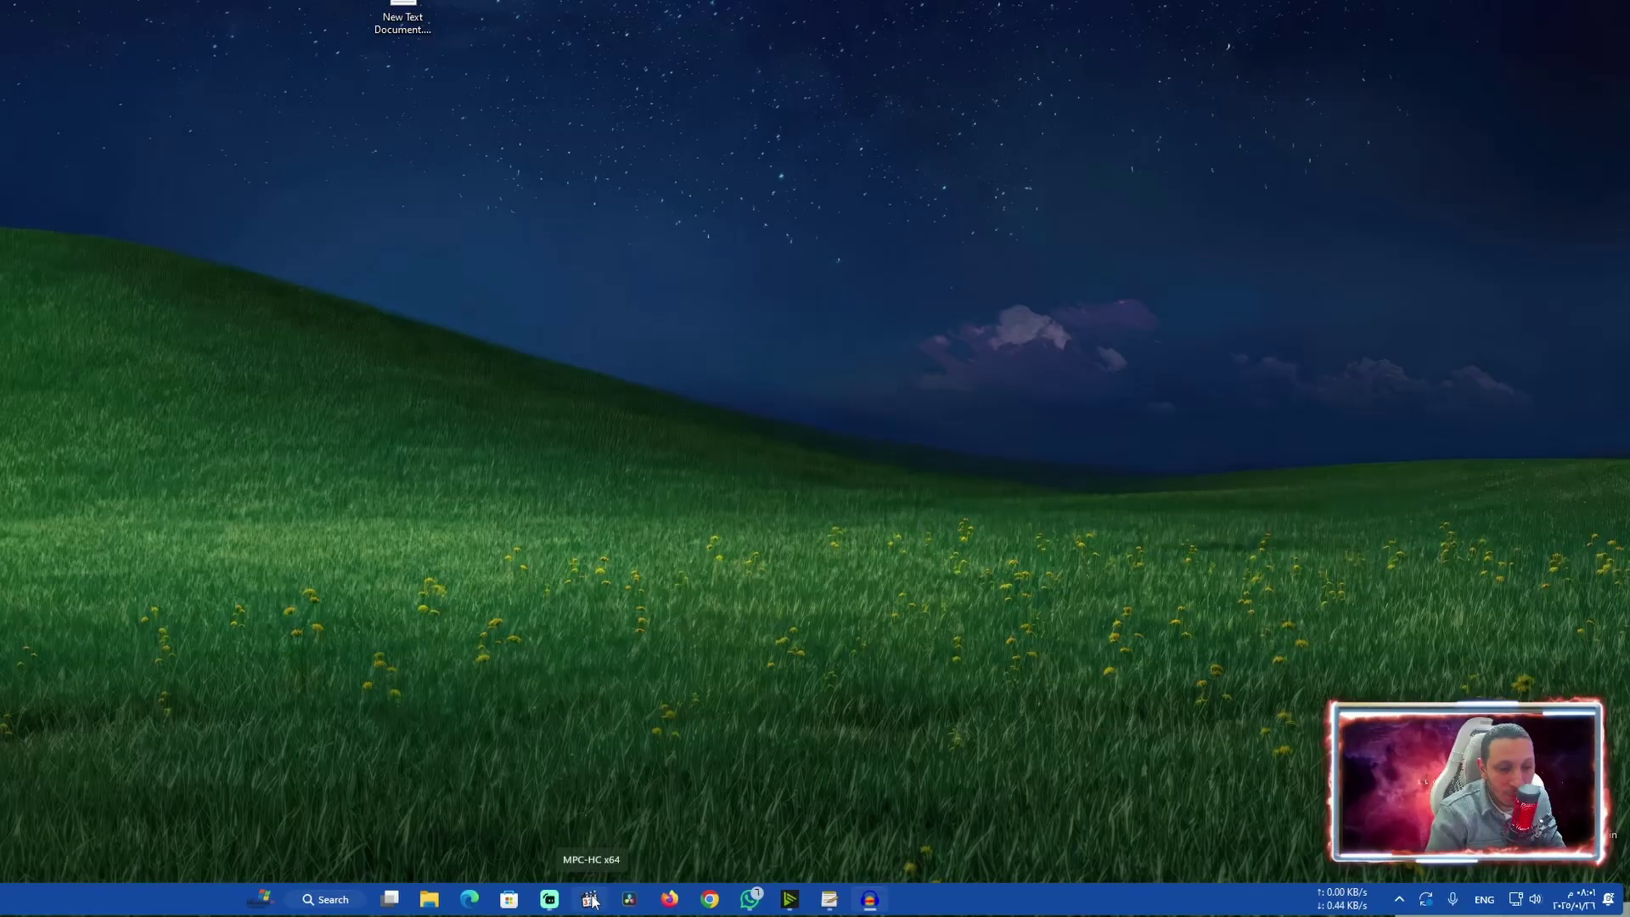
Switch to MPC-HC by opening its first pinned recording, pausing playback and moving the player window aside
right_click(834, 902)
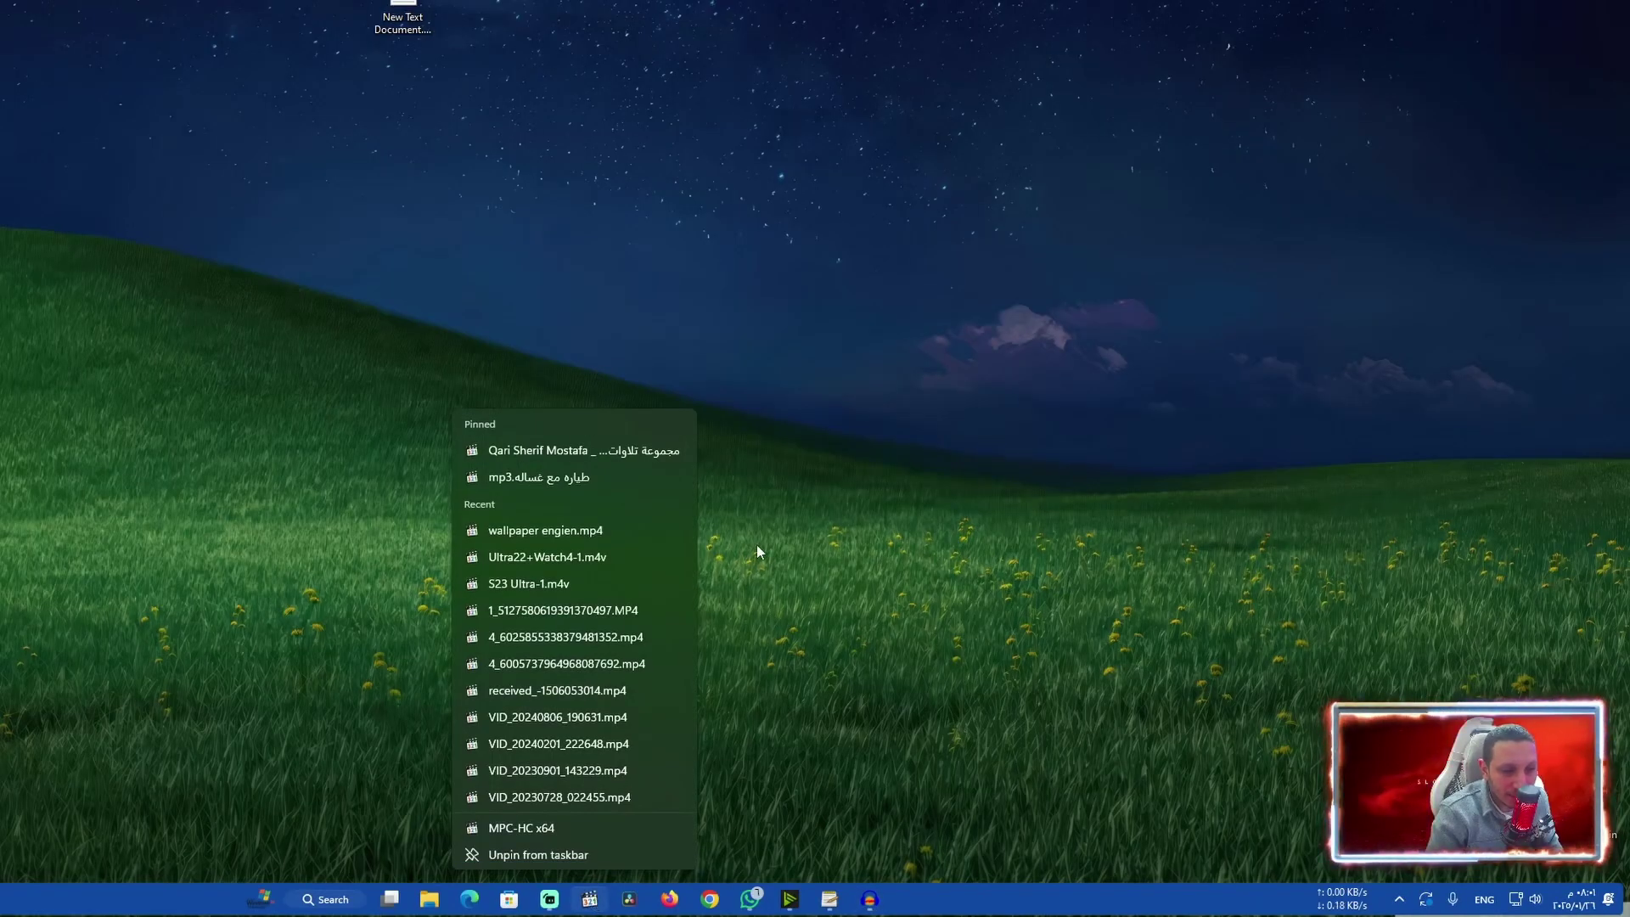
click(646, 528)
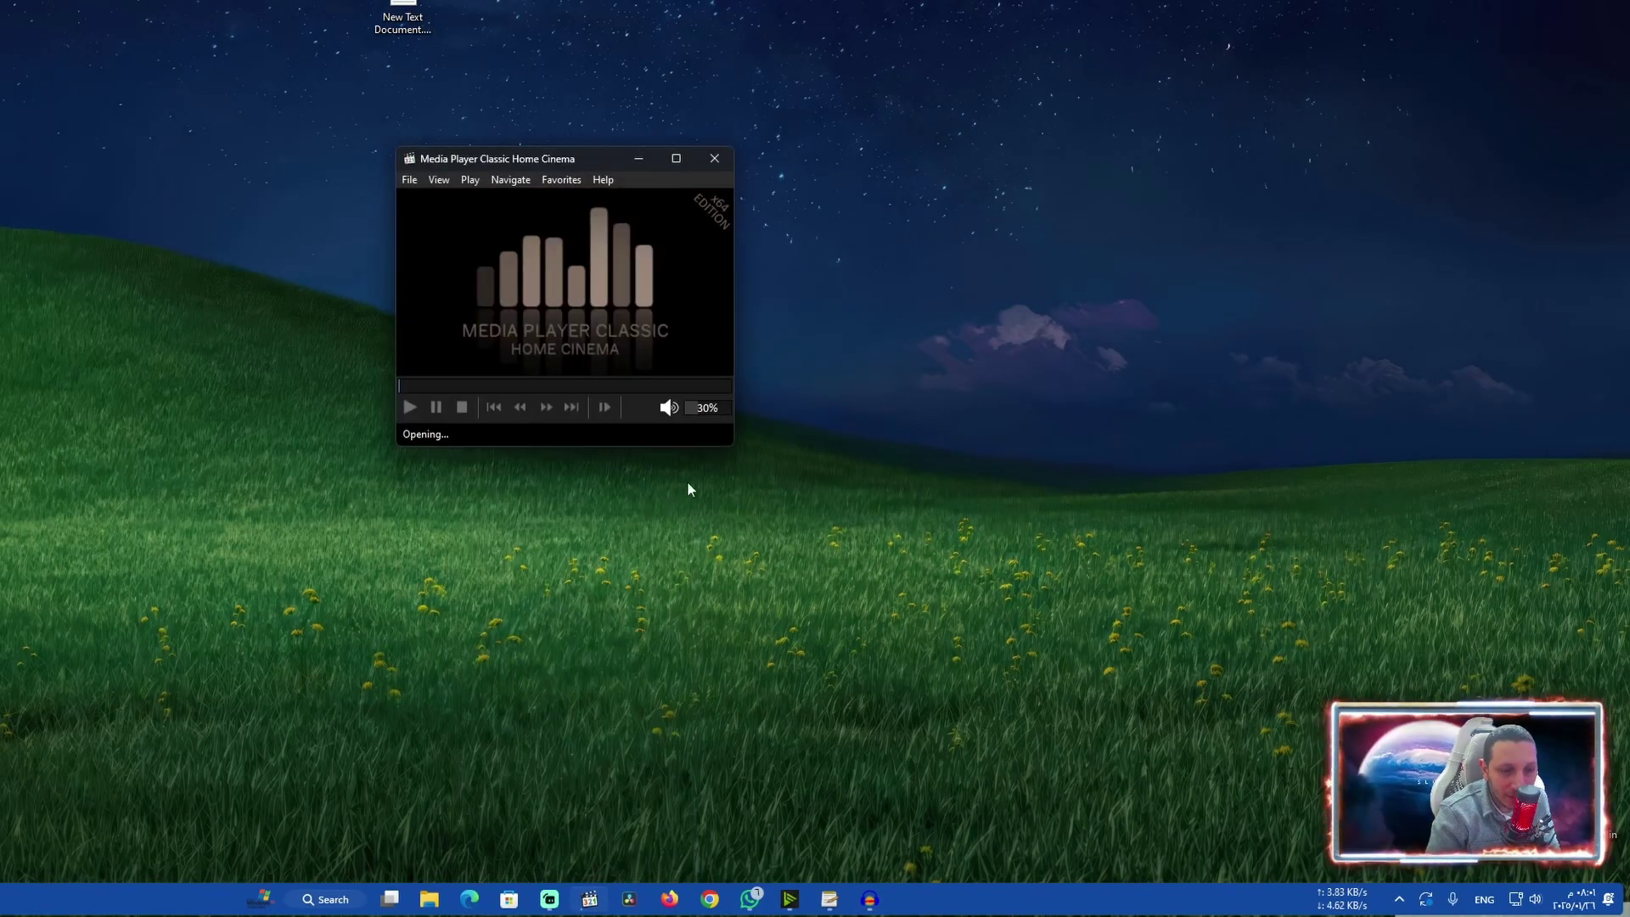
click(594, 323)
drag(594, 323, 696, 321)
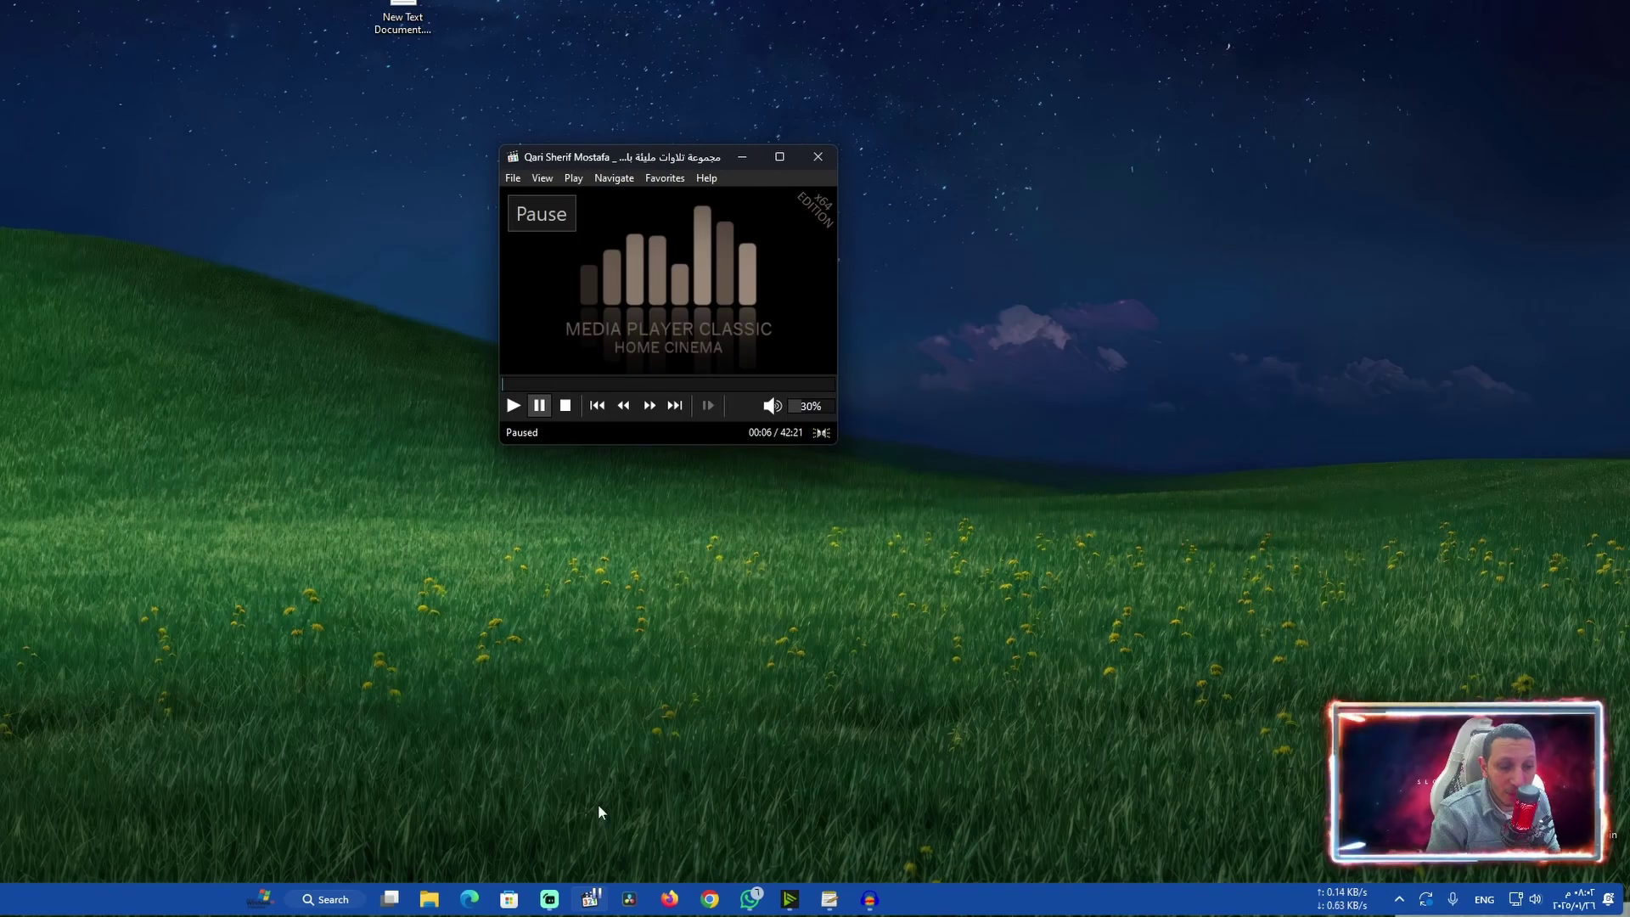
Open three more MPC-HC player windows and spread them out across the desktop beside the paused one
right_click(595, 899)
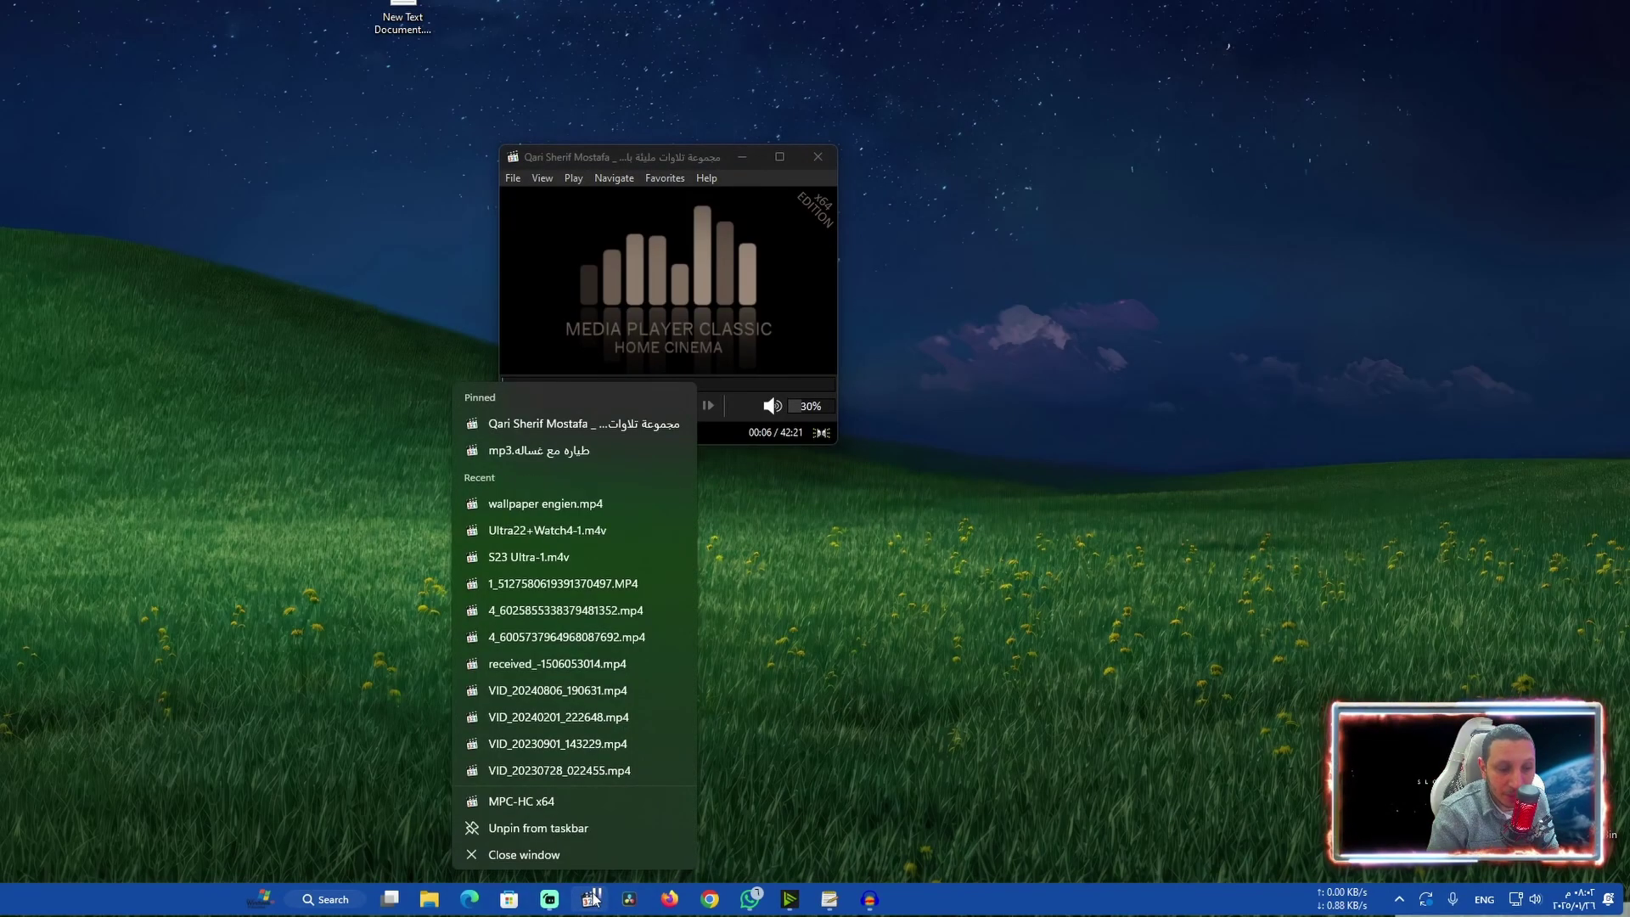
click(522, 801)
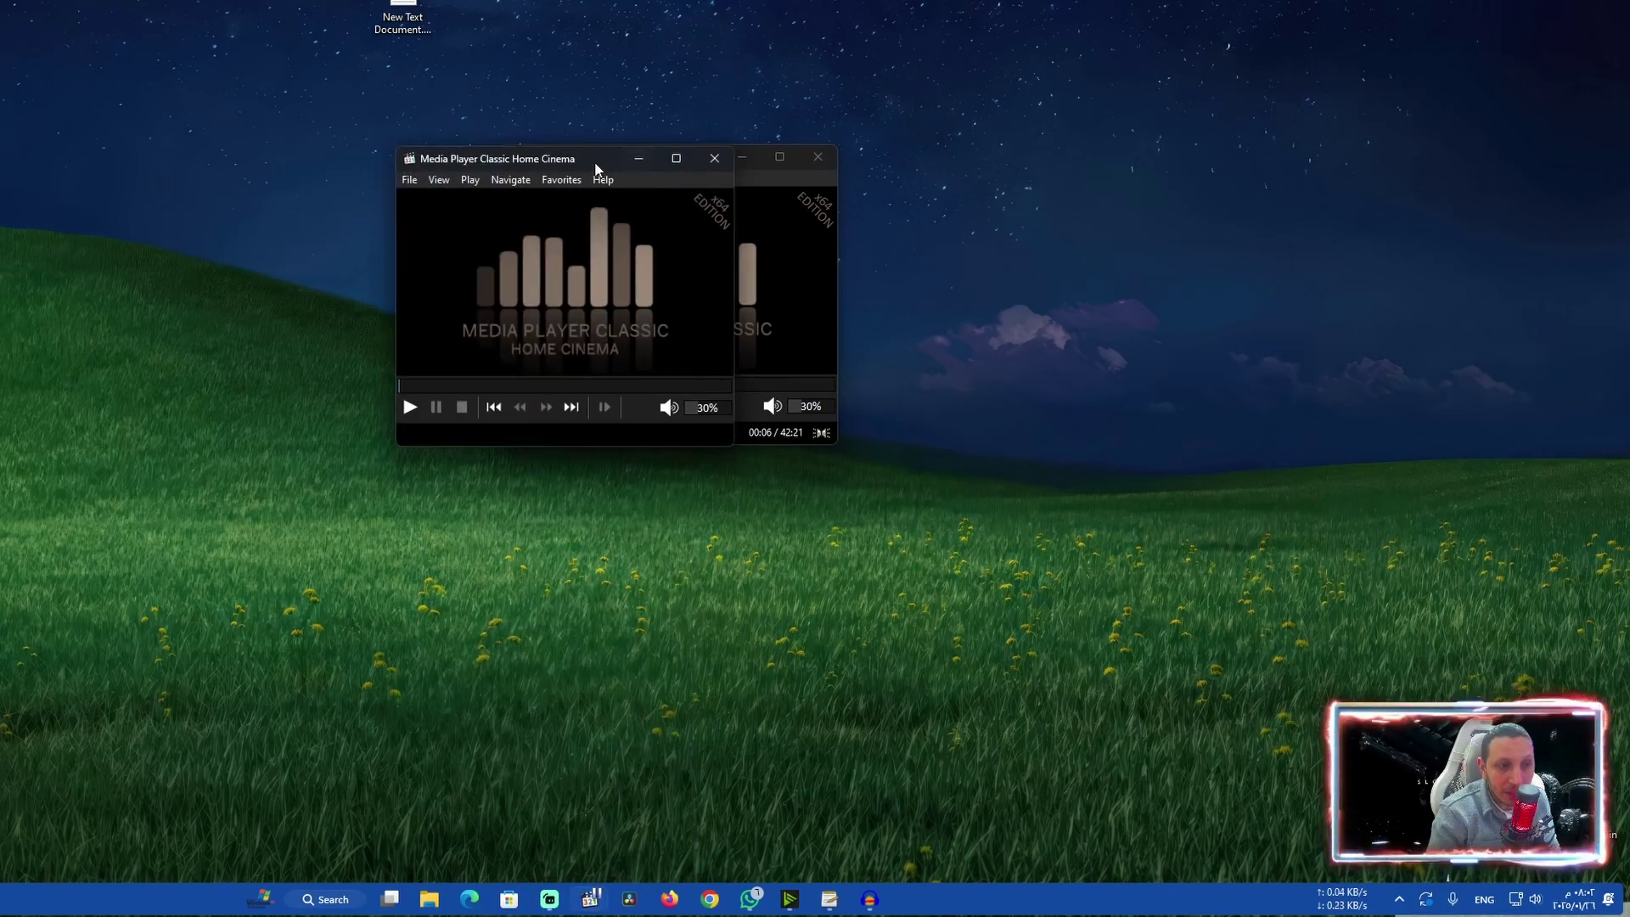
drag(594, 168, 436, 159)
right_click(590, 898)
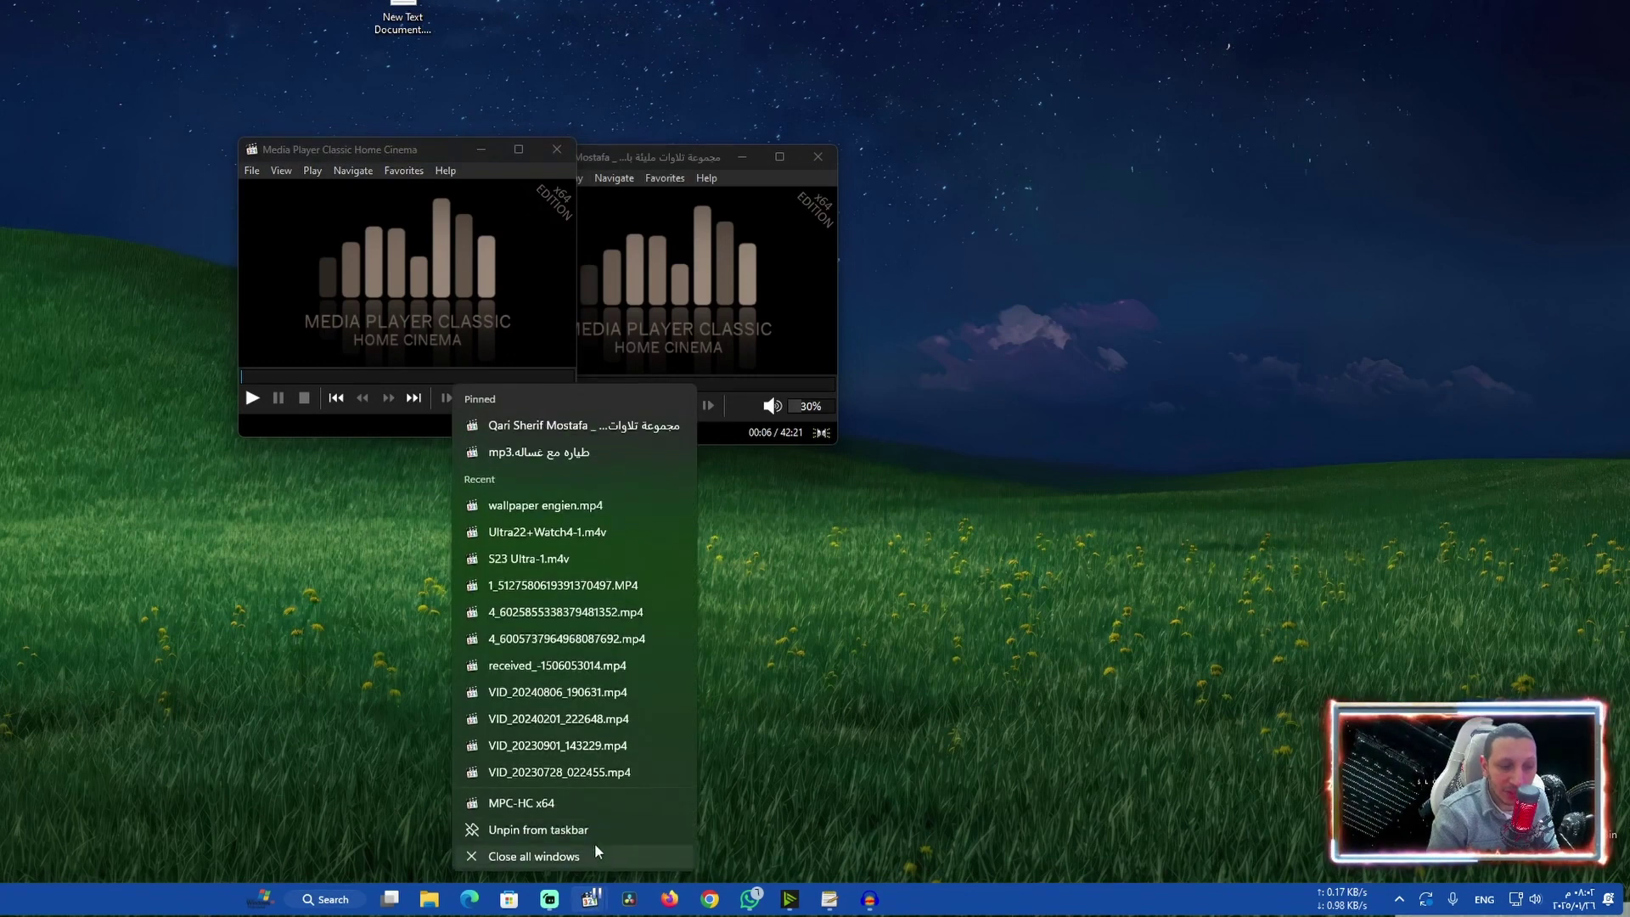
click(544, 801)
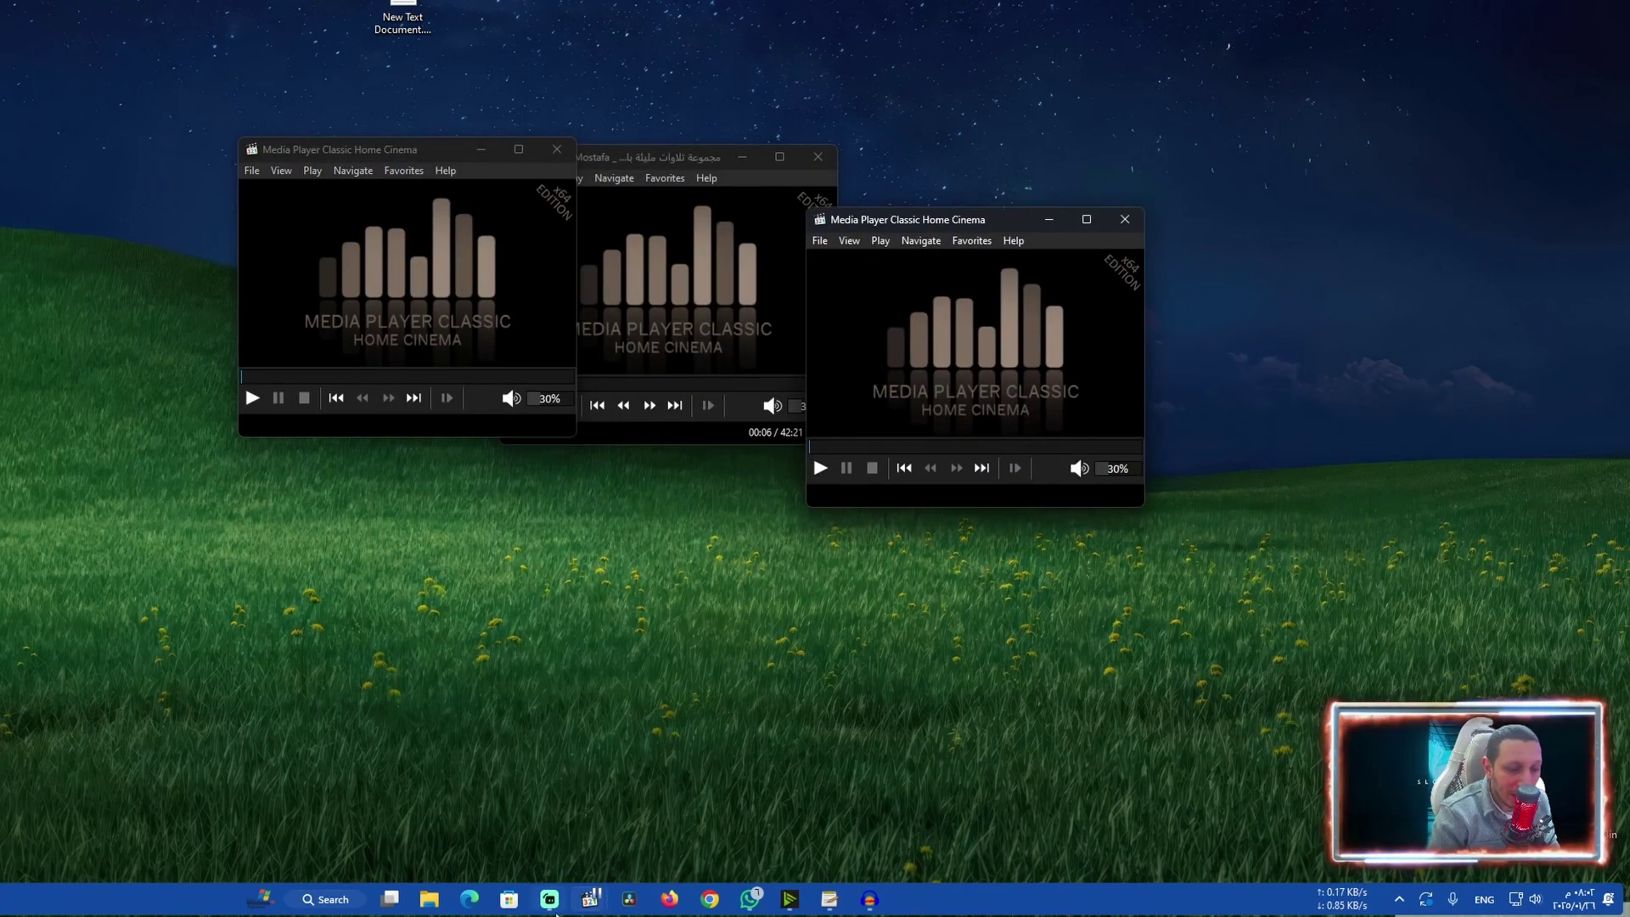
right_click(590, 898)
click(544, 801)
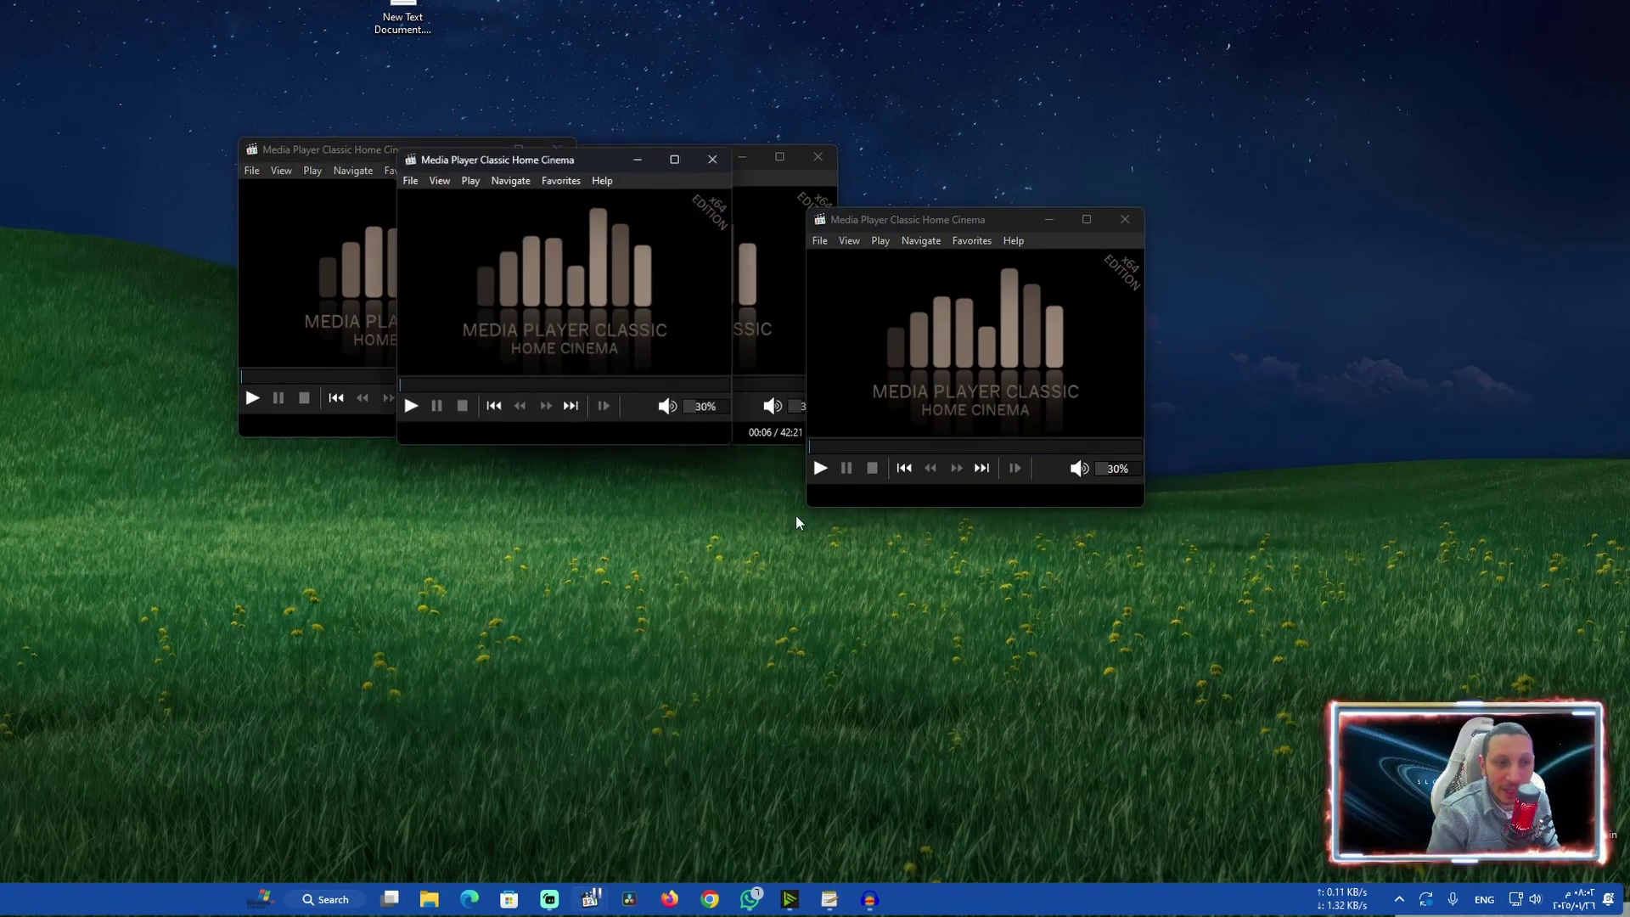
drag(554, 167, 1093, 0)
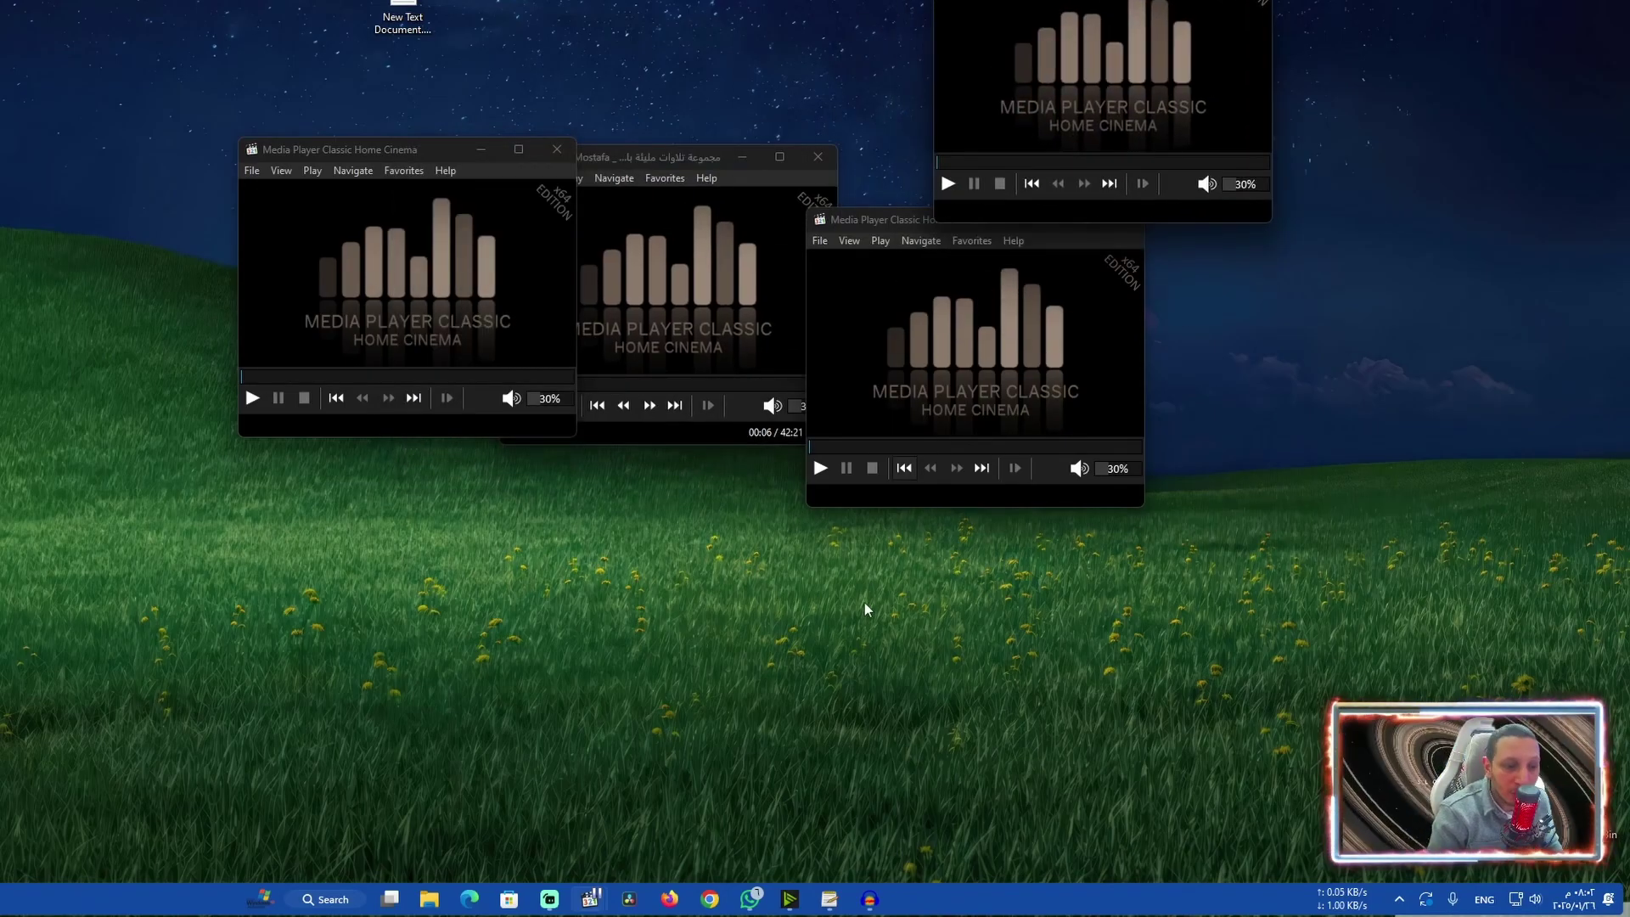
Switch to Firefox, open three separate browser windows and arrange them apart on the desktop
click(669, 899)
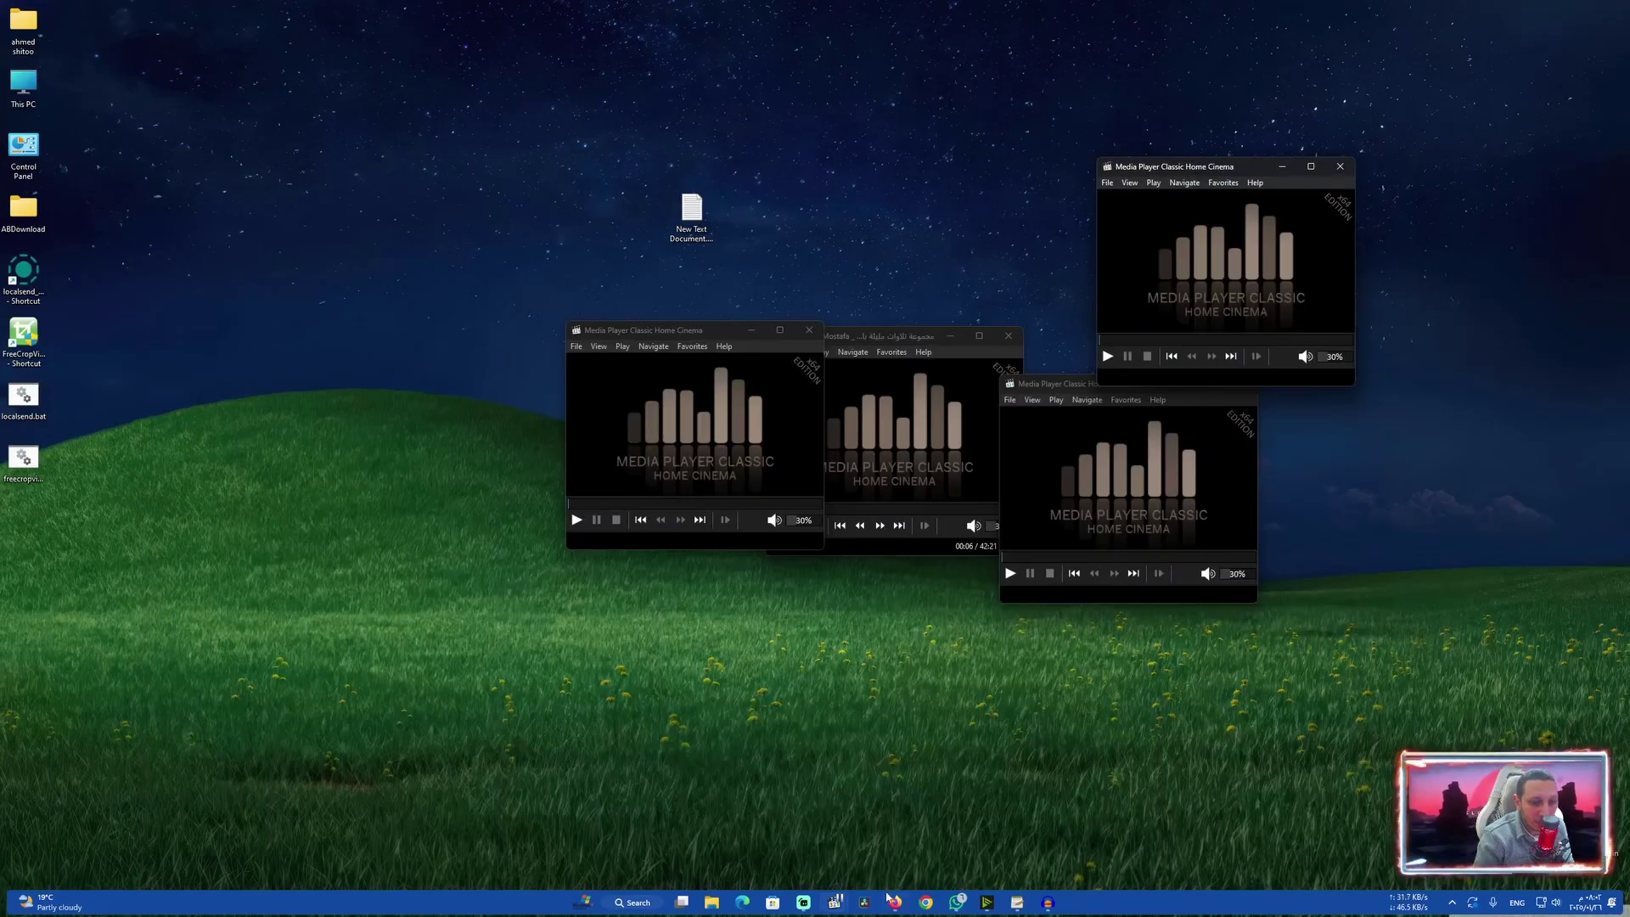
right_click(886, 896)
click(887, 797)
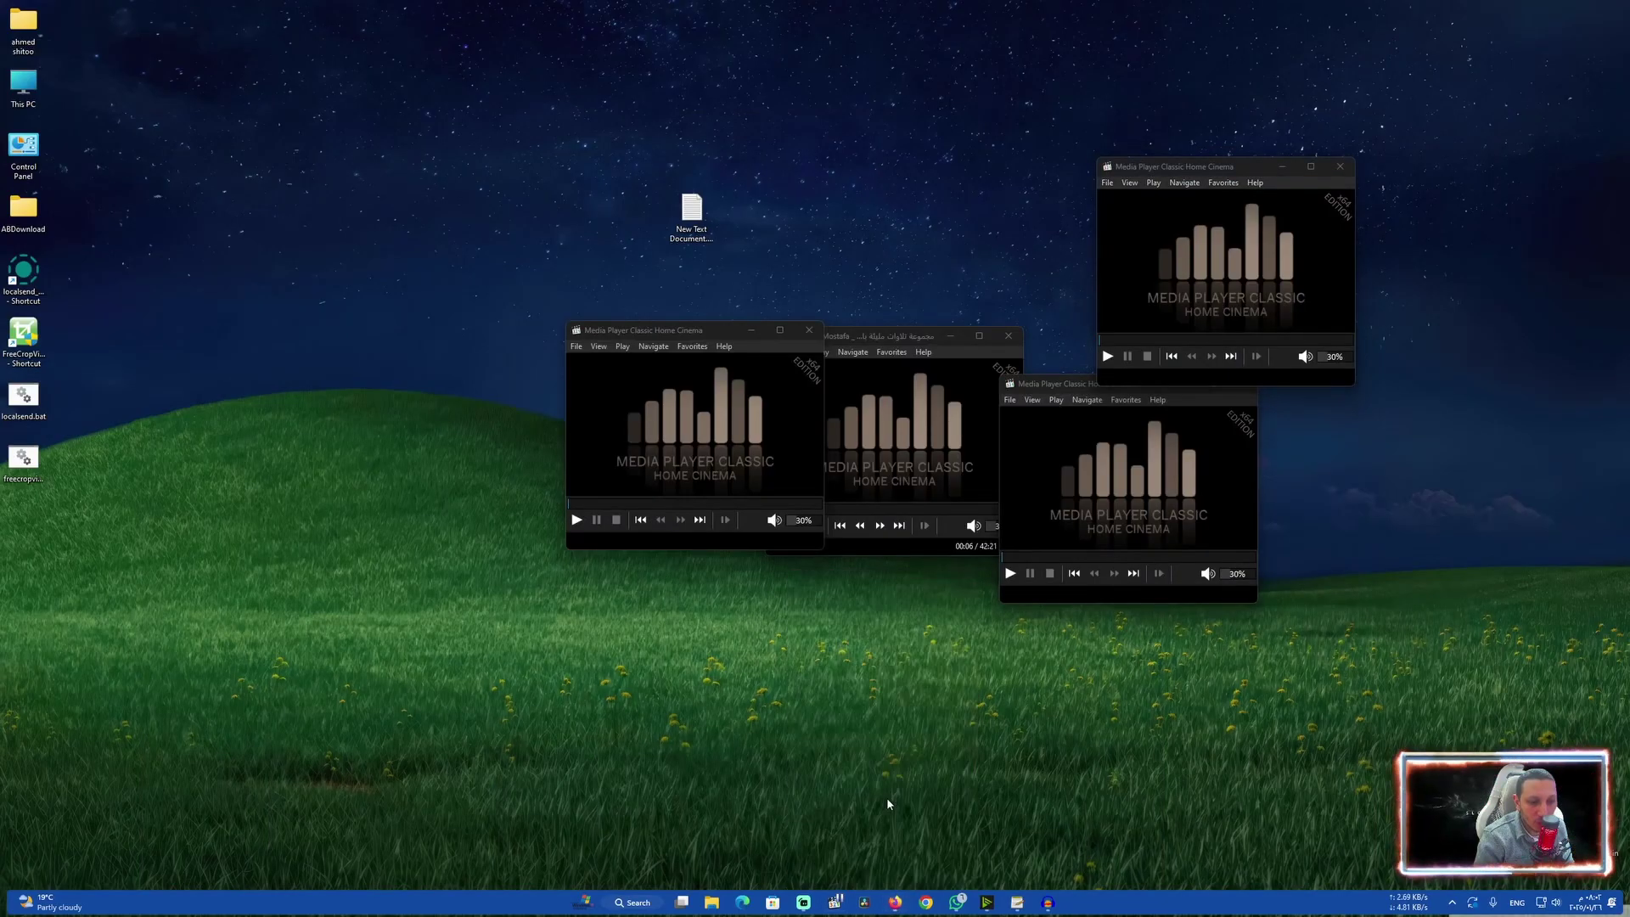
drag(1019, 10, 1157, 170)
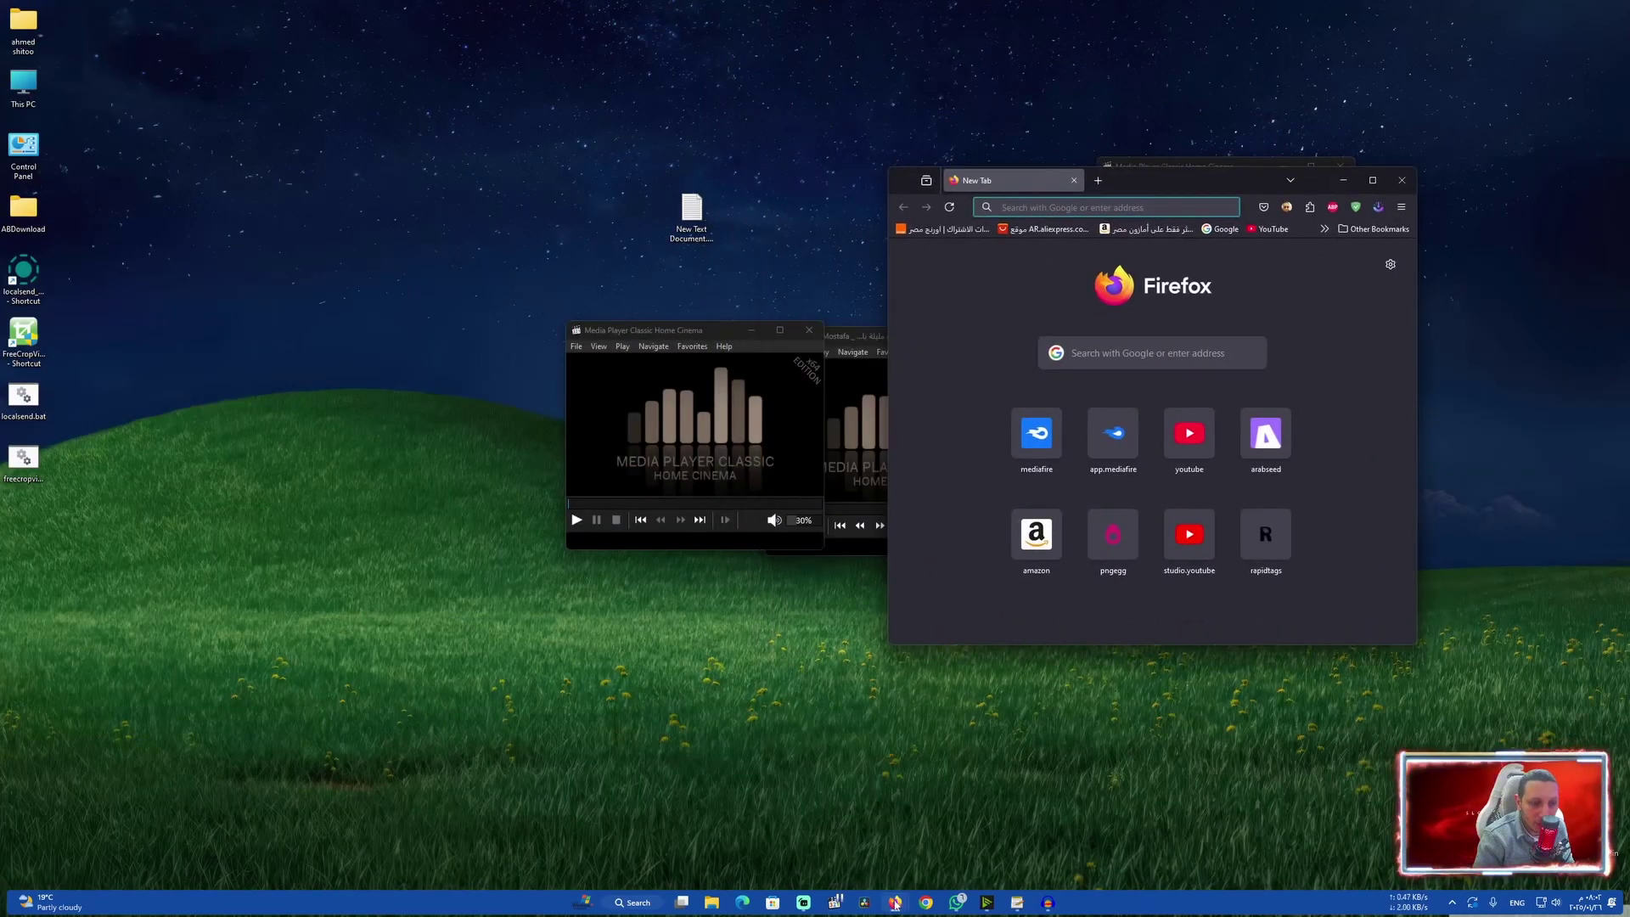
mouse_move(895, 906)
click(839, 828)
drag(849, 10, 639, 197)
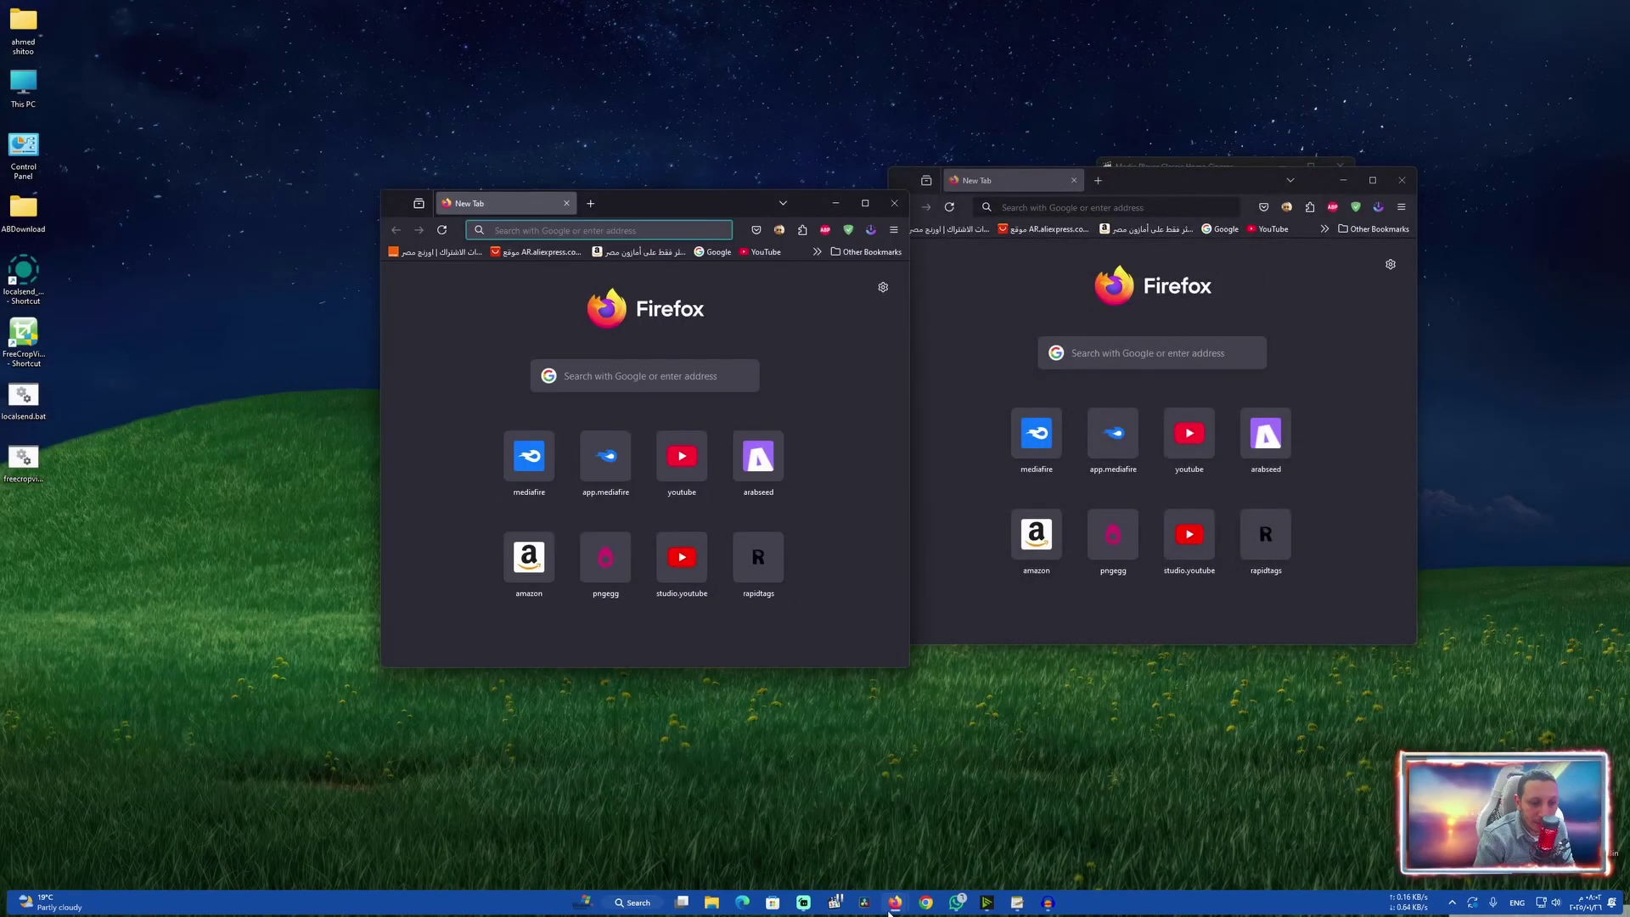
right_click(889, 908)
click(841, 829)
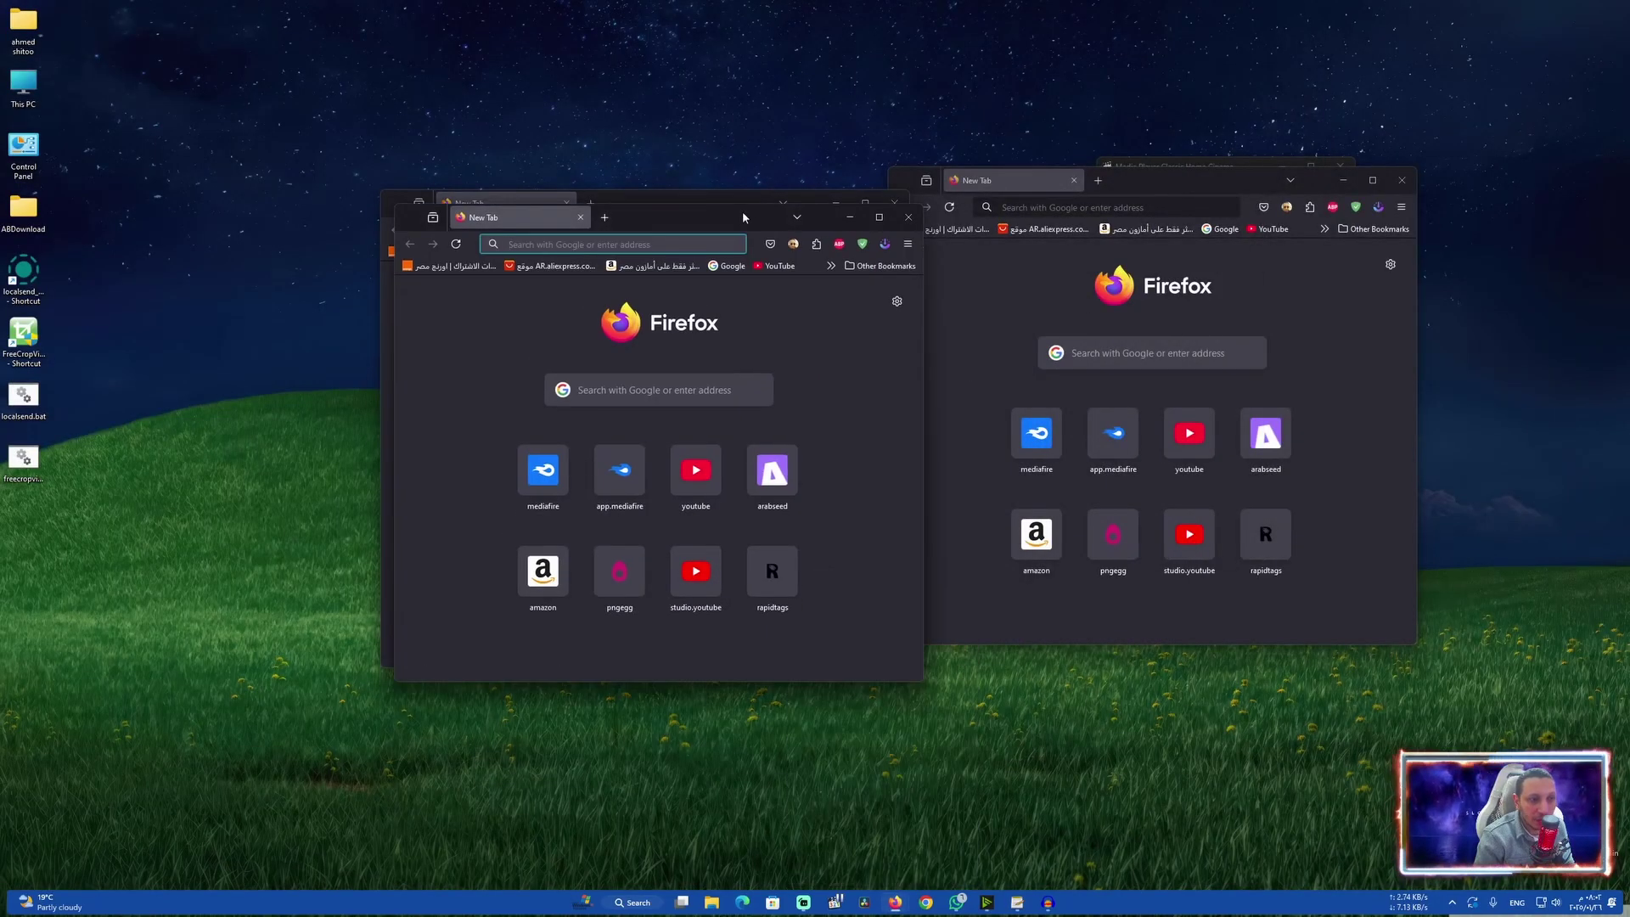
drag(742, 218, 956, 409)
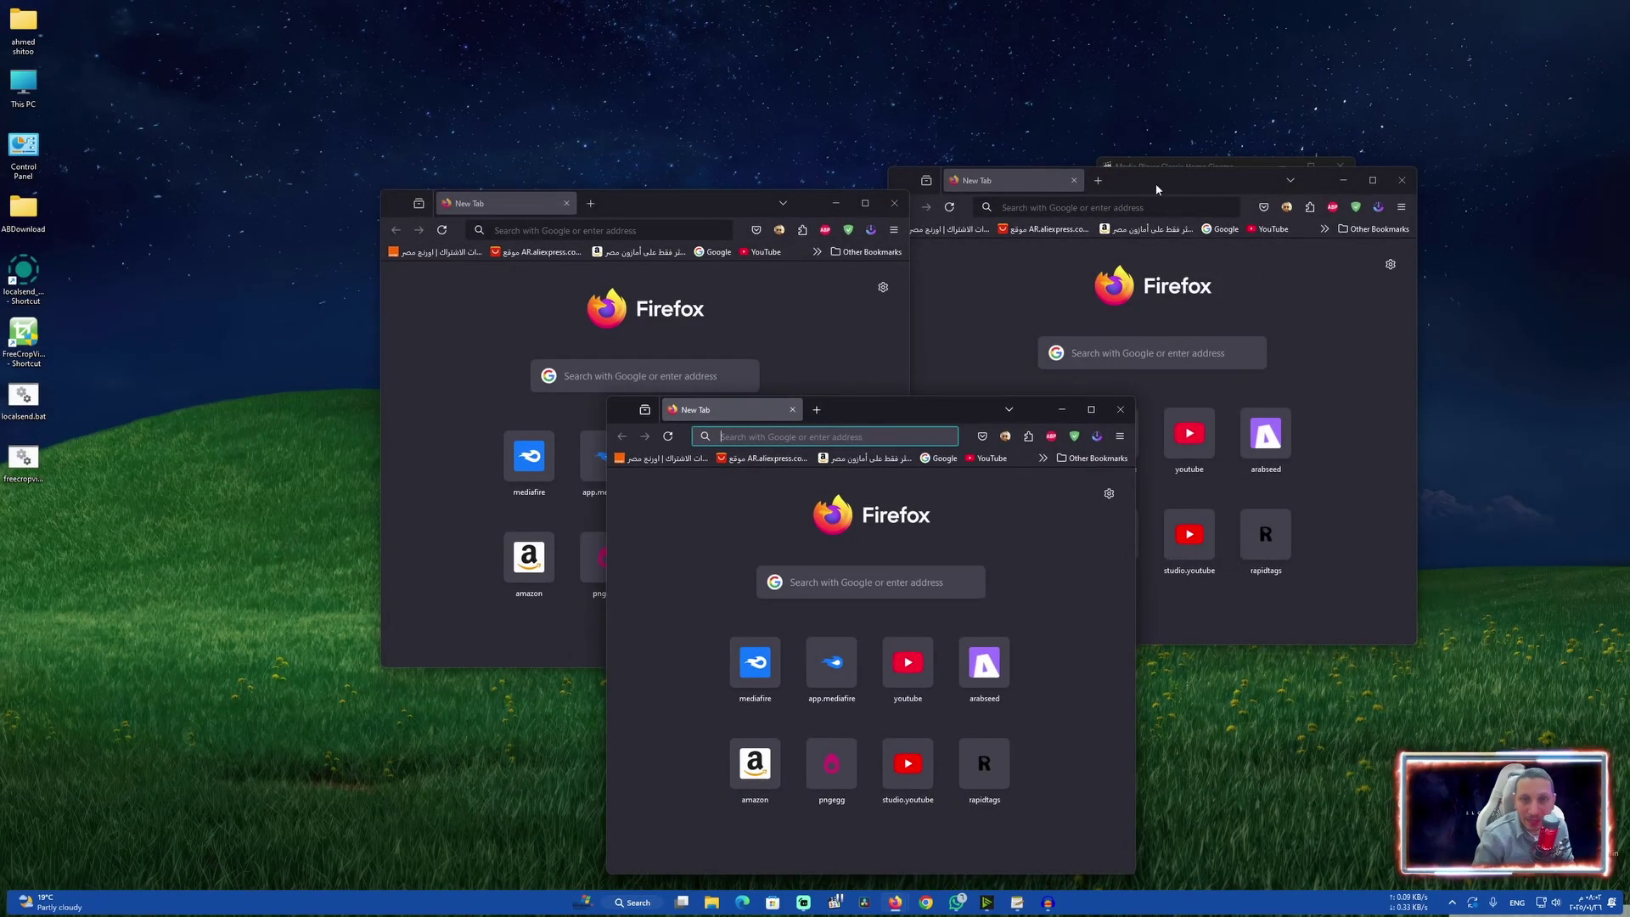